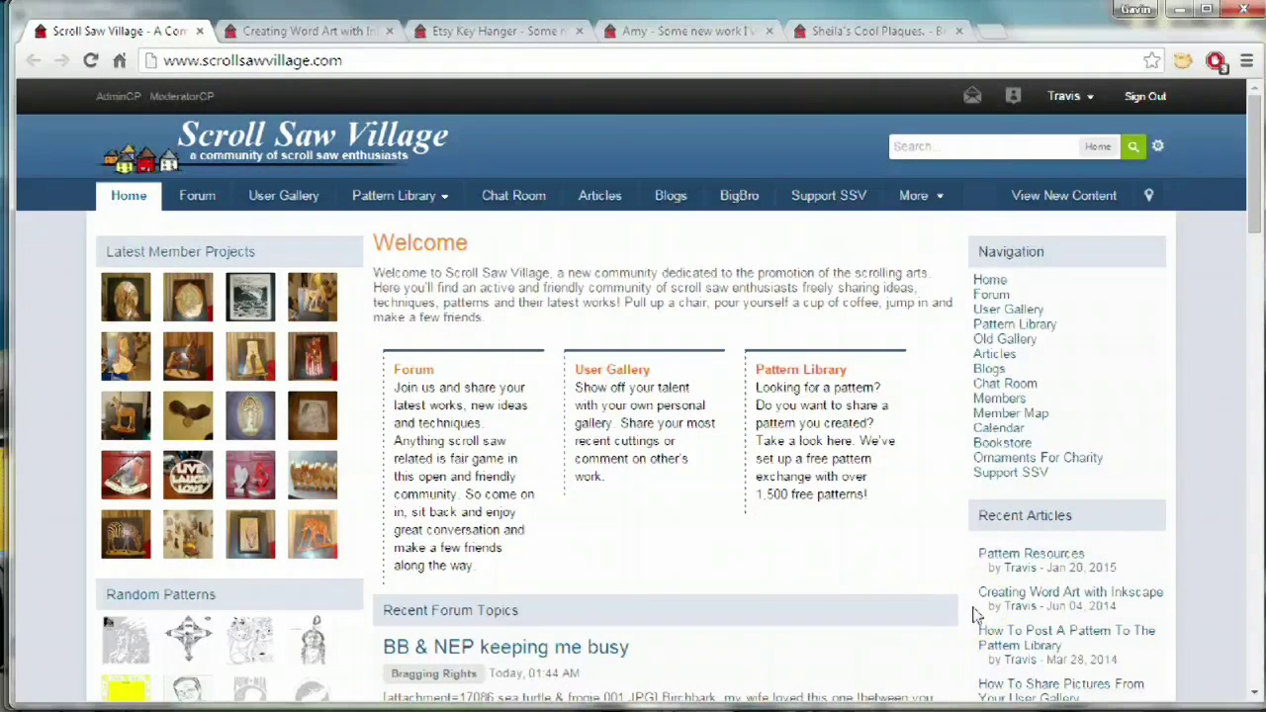
Open the word-art thread and enlarge the key hanger and WAYMAN sign example photos
left_click(320, 38)
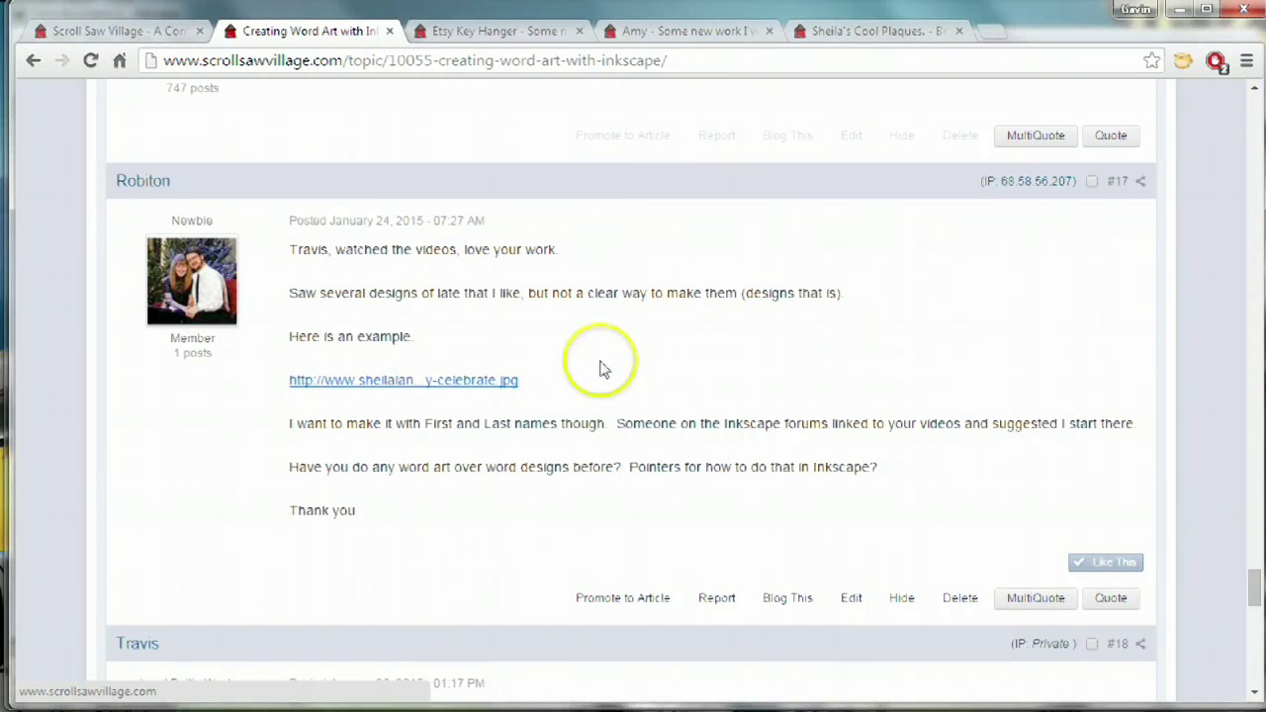
left_click(485, 33)
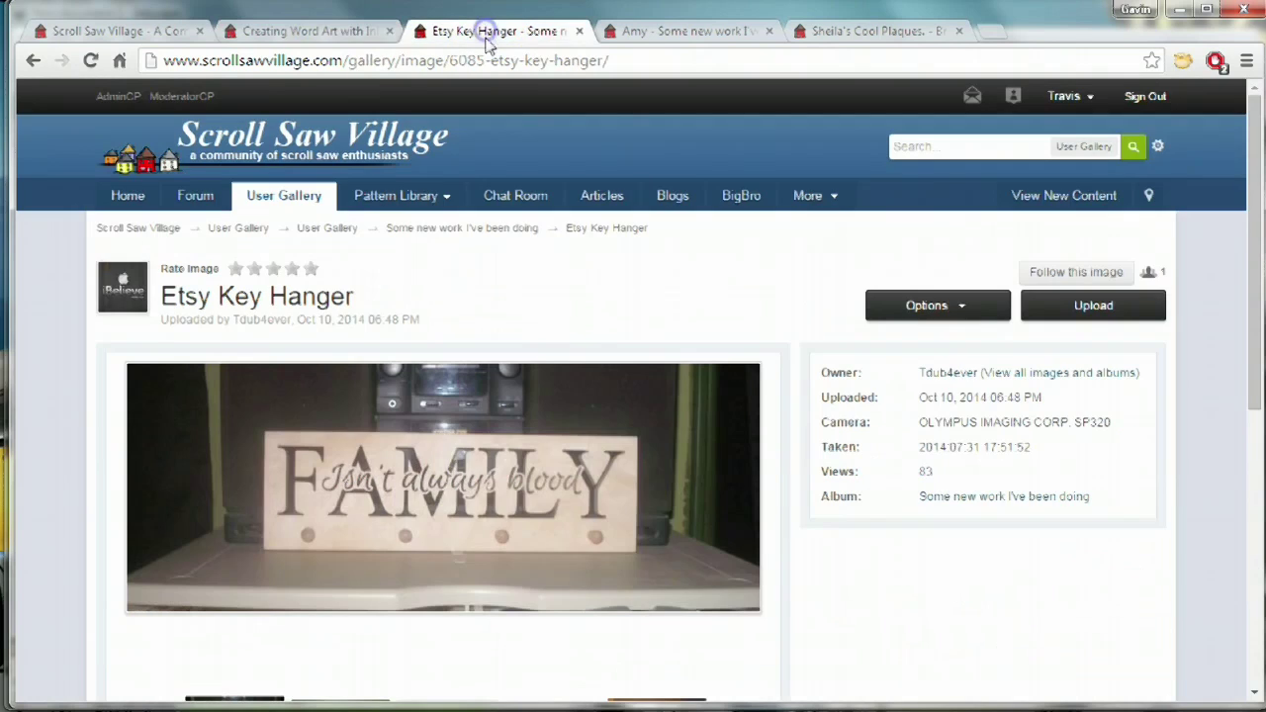
left_click(579, 498)
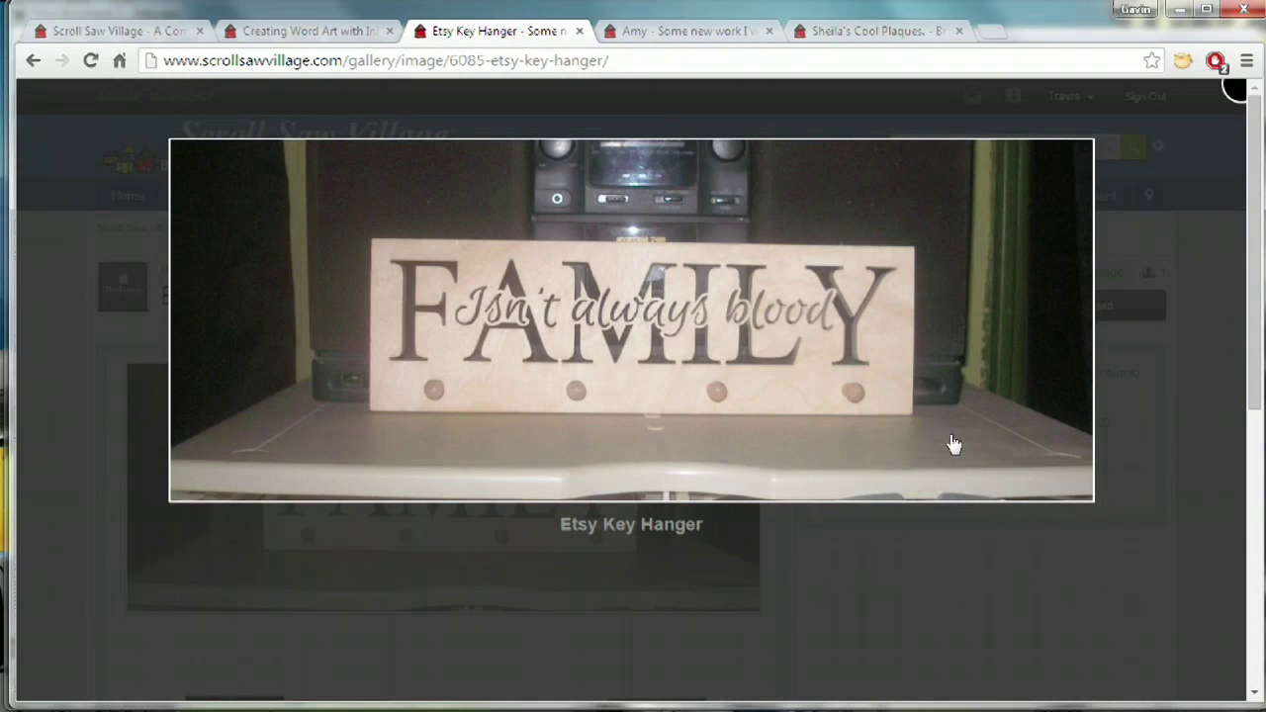
left_click(657, 31)
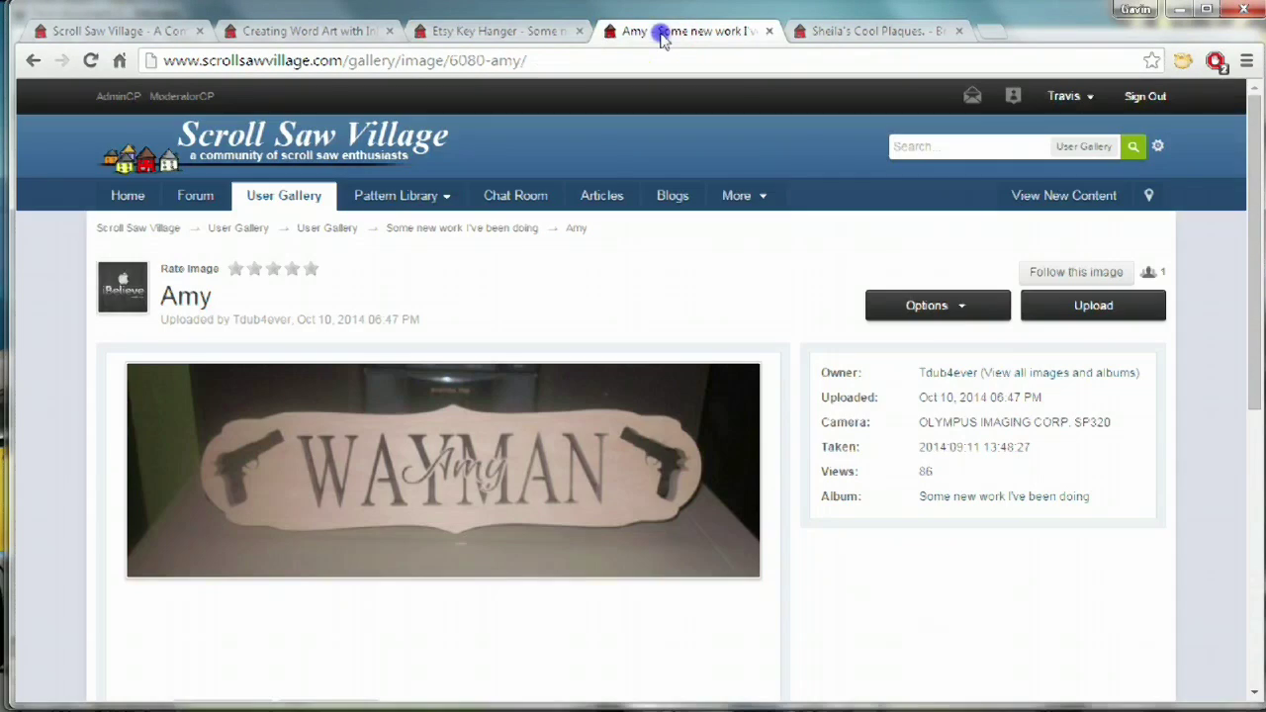
left_click(638, 553)
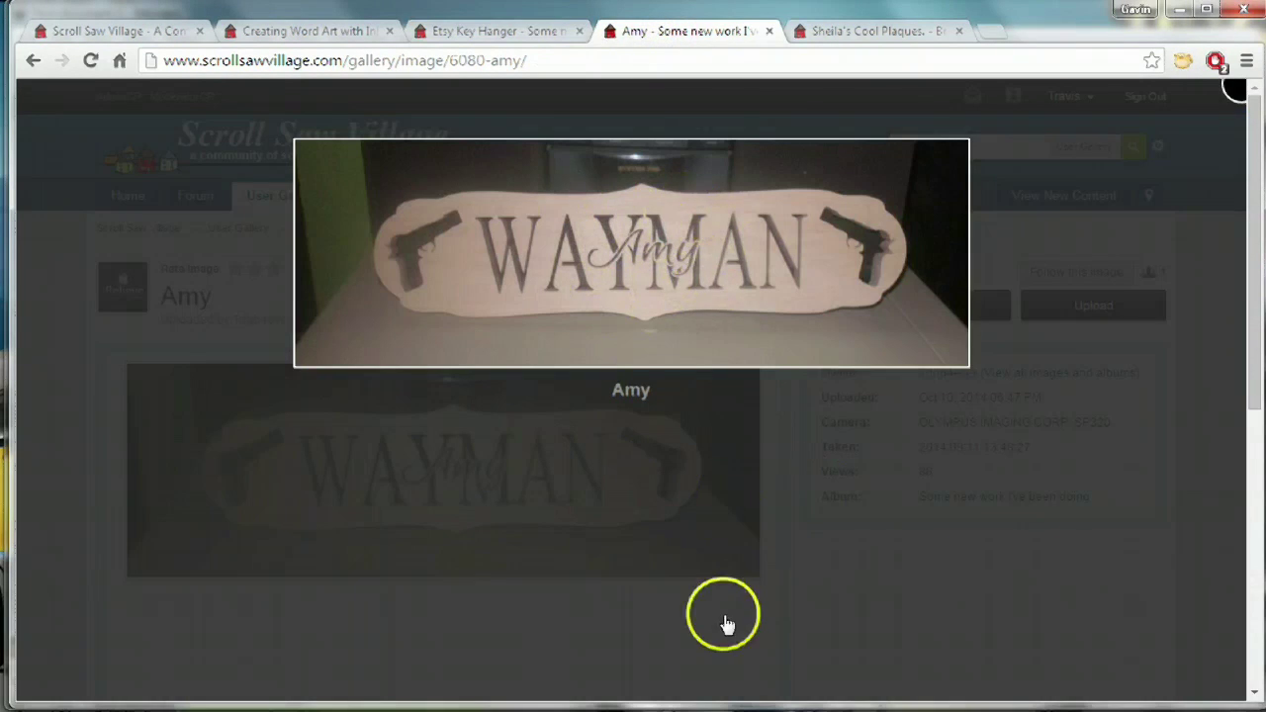
View the FAMILY ALWAYS FOREVER plaque photo, then minimize Chrome to reveal Inkscape
left_click(896, 31)
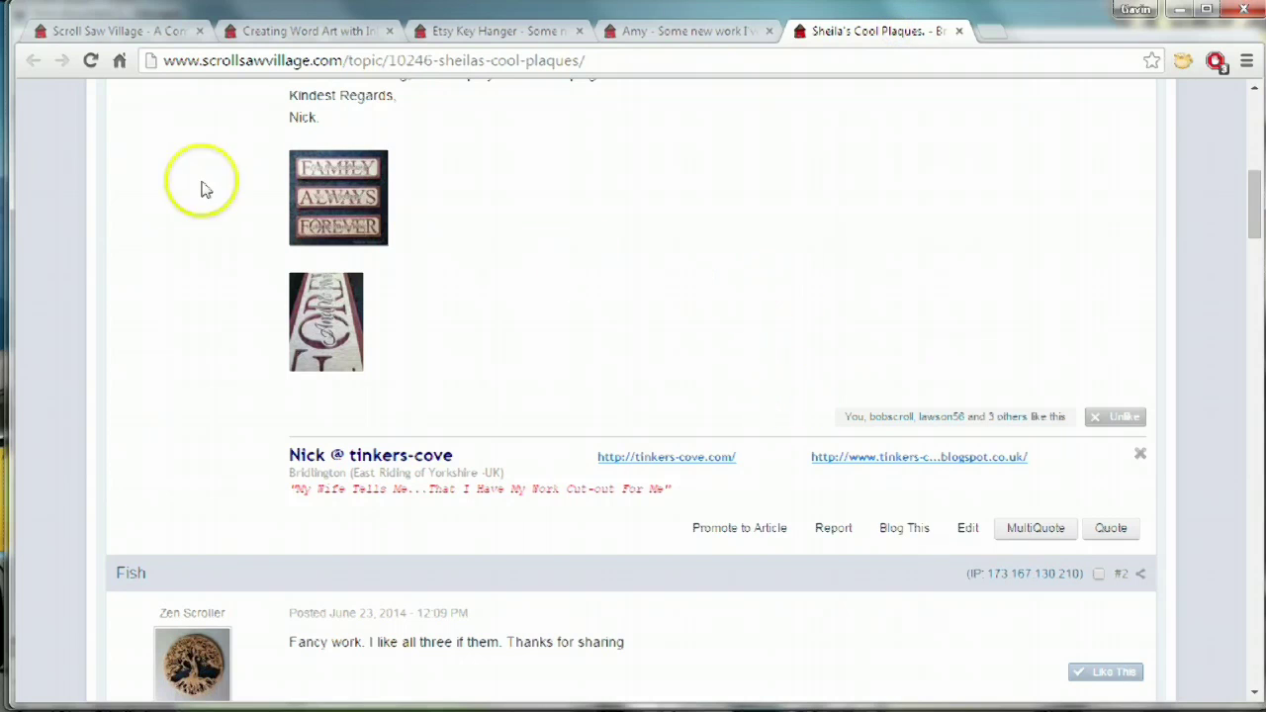
left_click(326, 190)
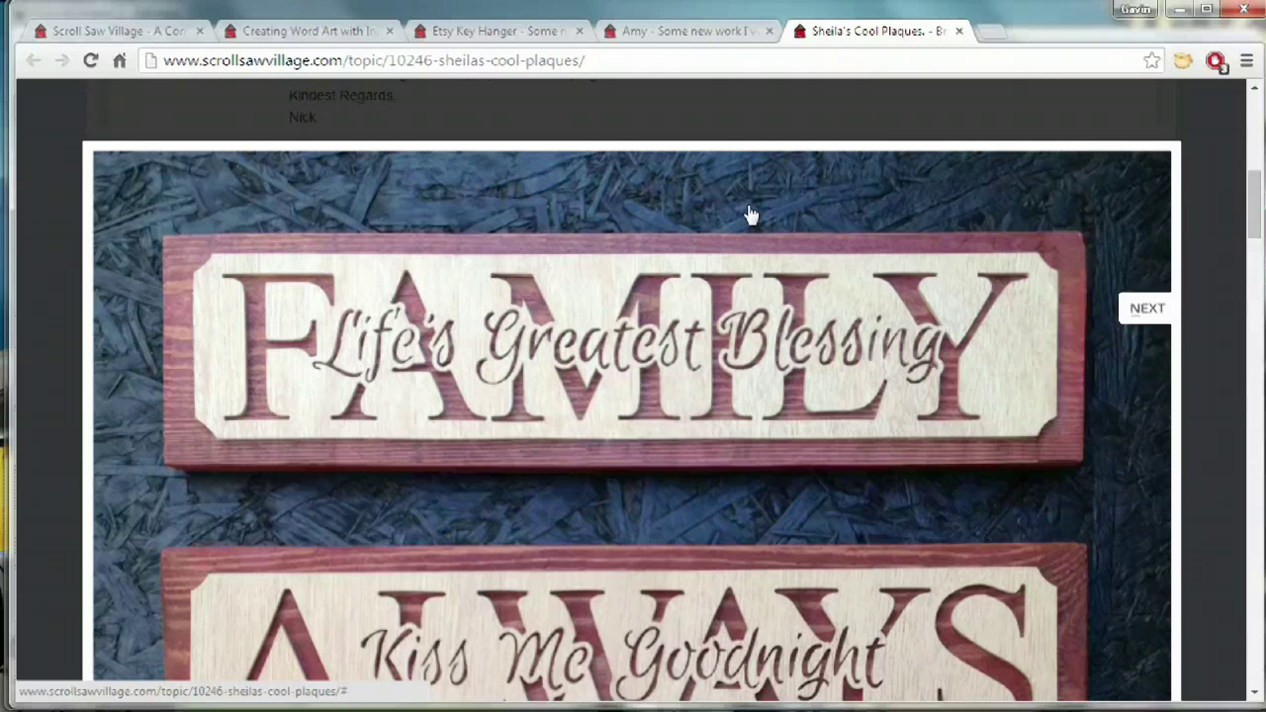
left_click(1031, 117)
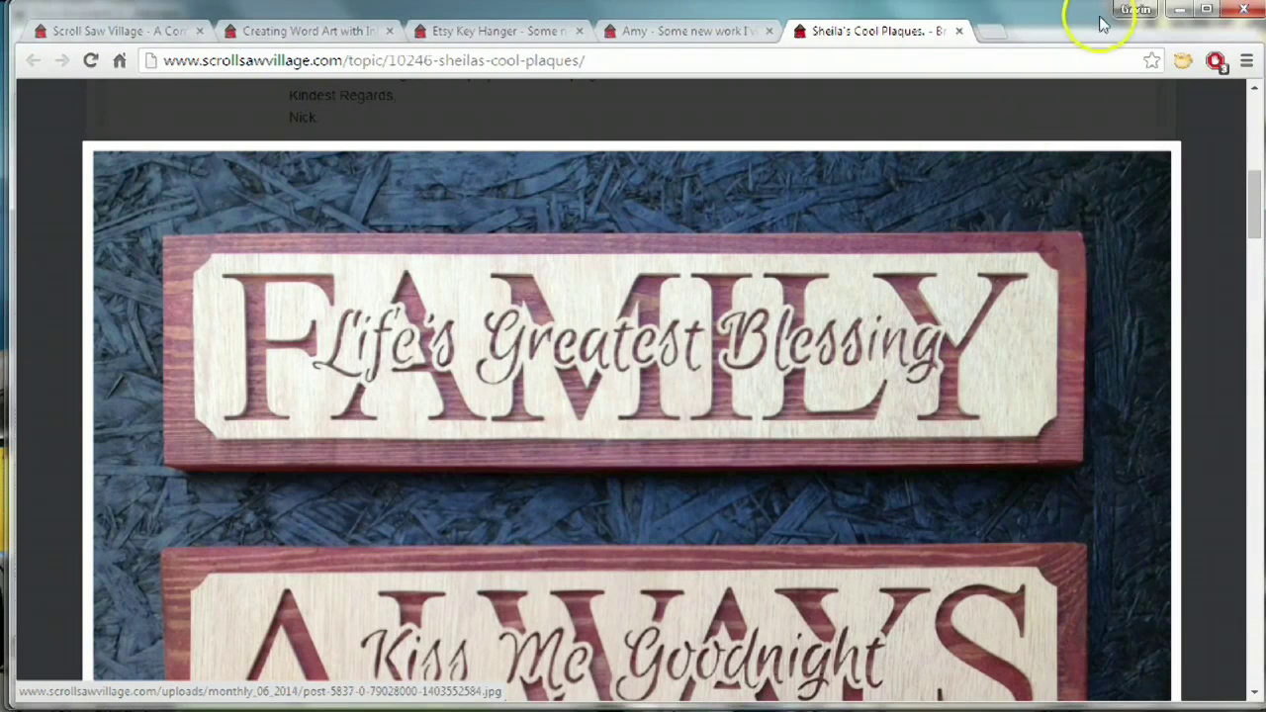
left_click(1179, 15)
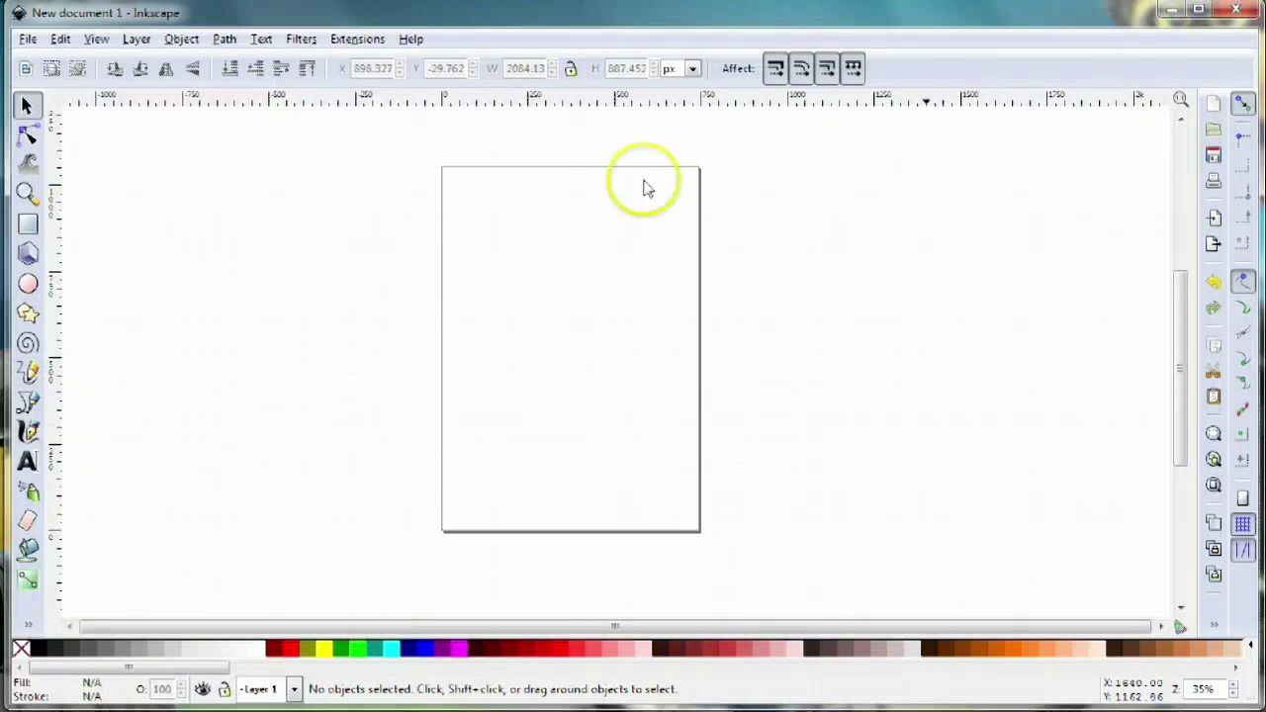
Type COOK to the right of the page and scale it up large
left_click(25, 467)
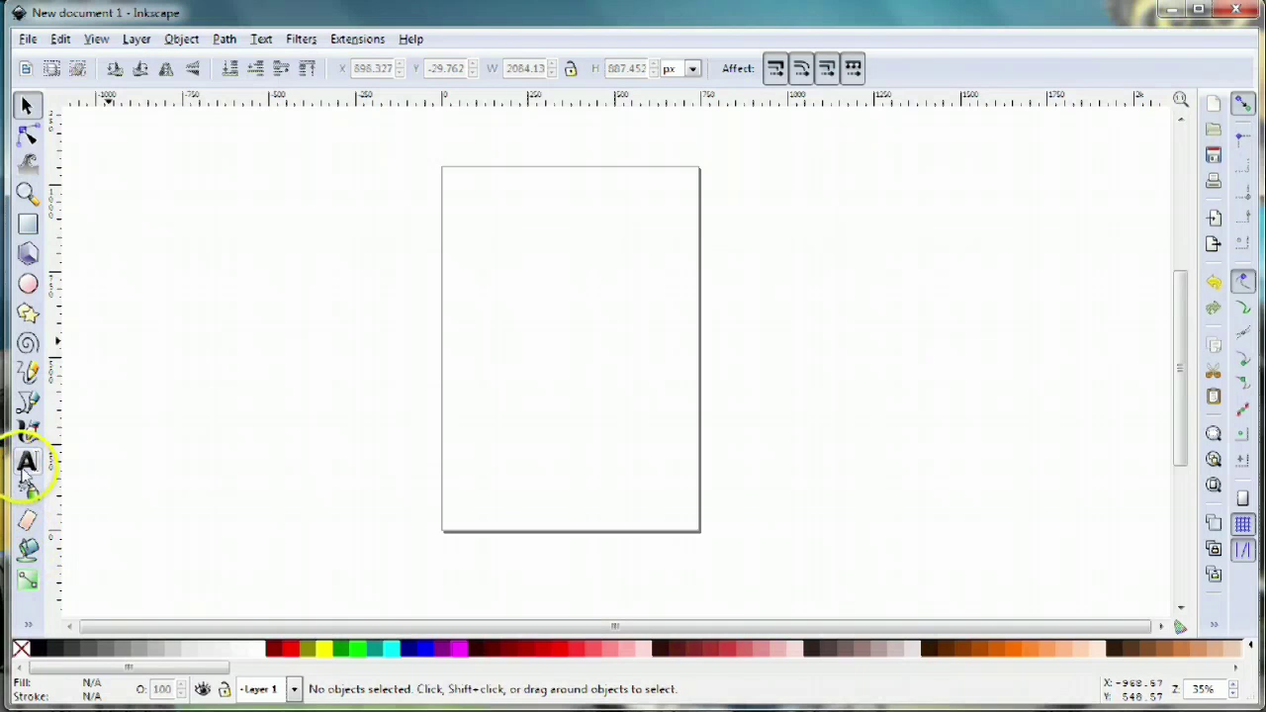
left_click(839, 271)
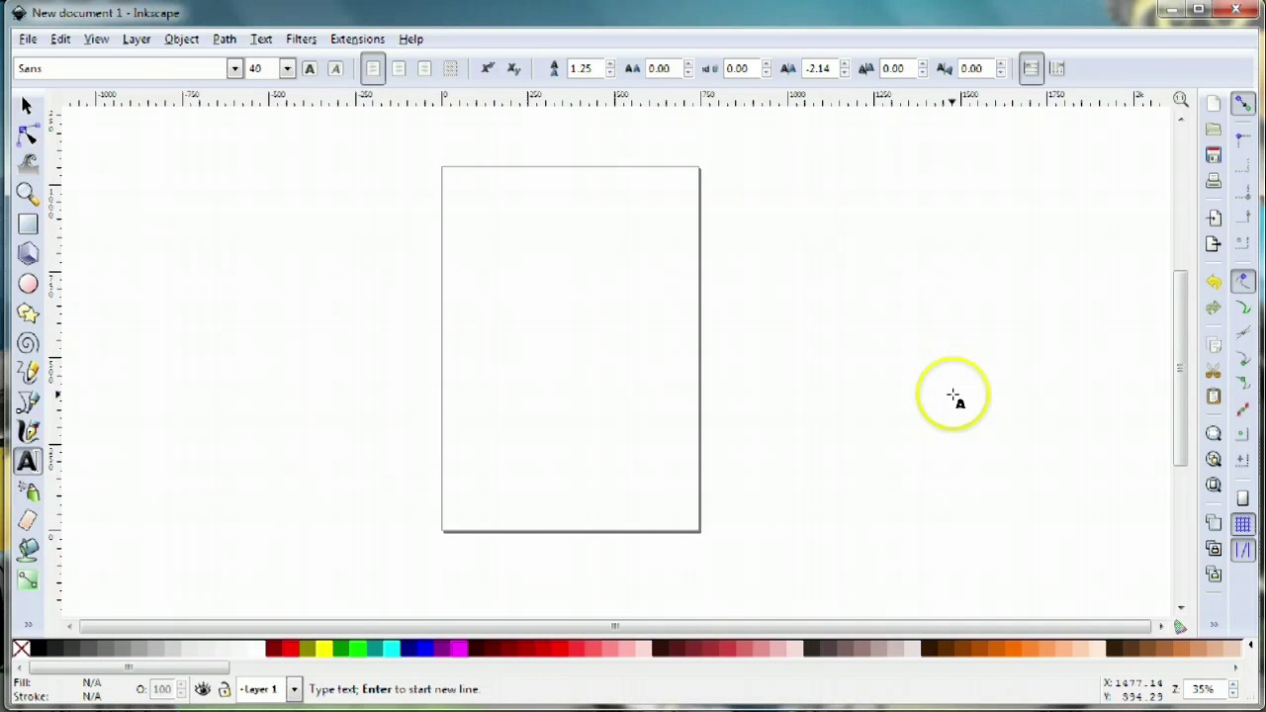
type("coo")
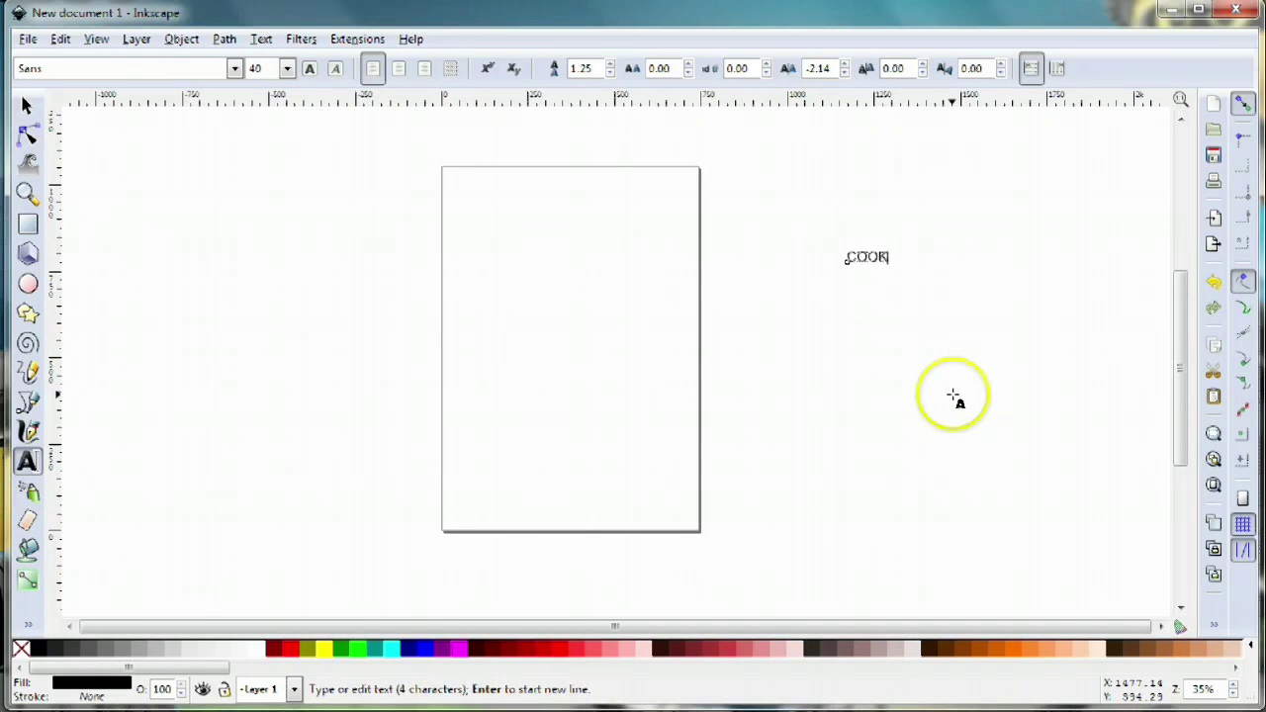
left_click(26, 105)
left_click_drag(894, 269, 1174, 390)
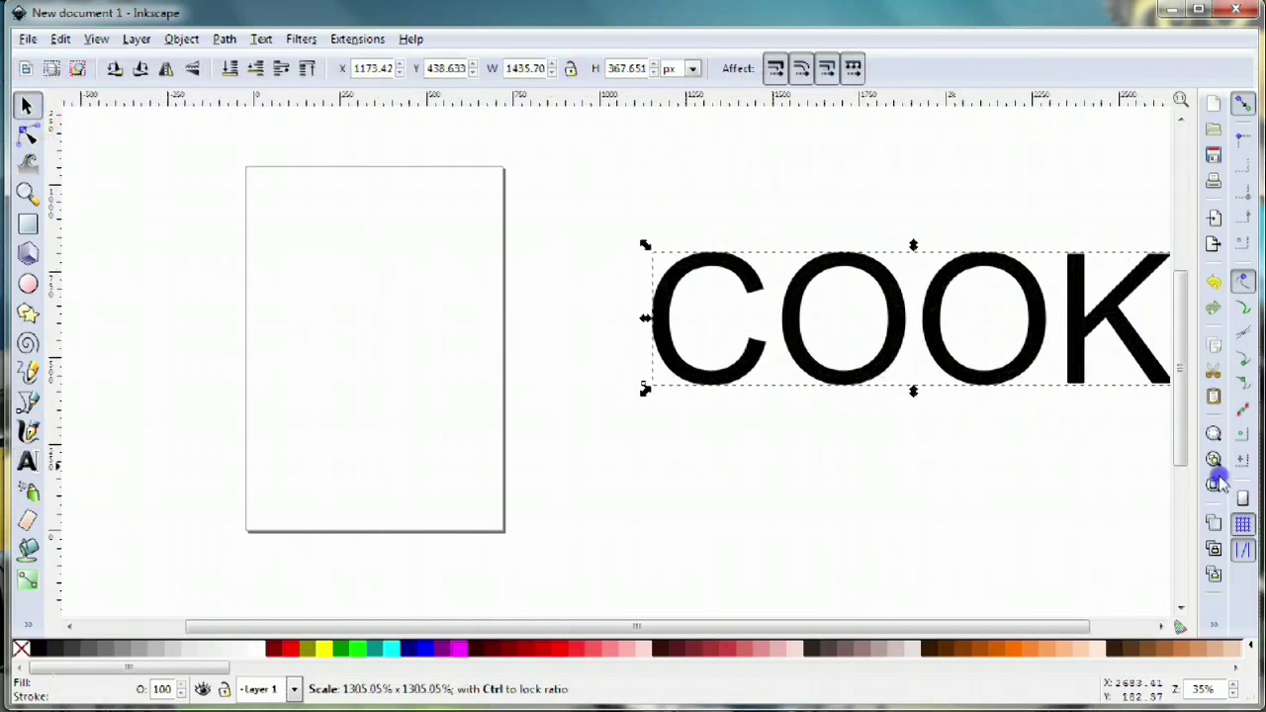
left_click_drag(974, 628, 1030, 628)
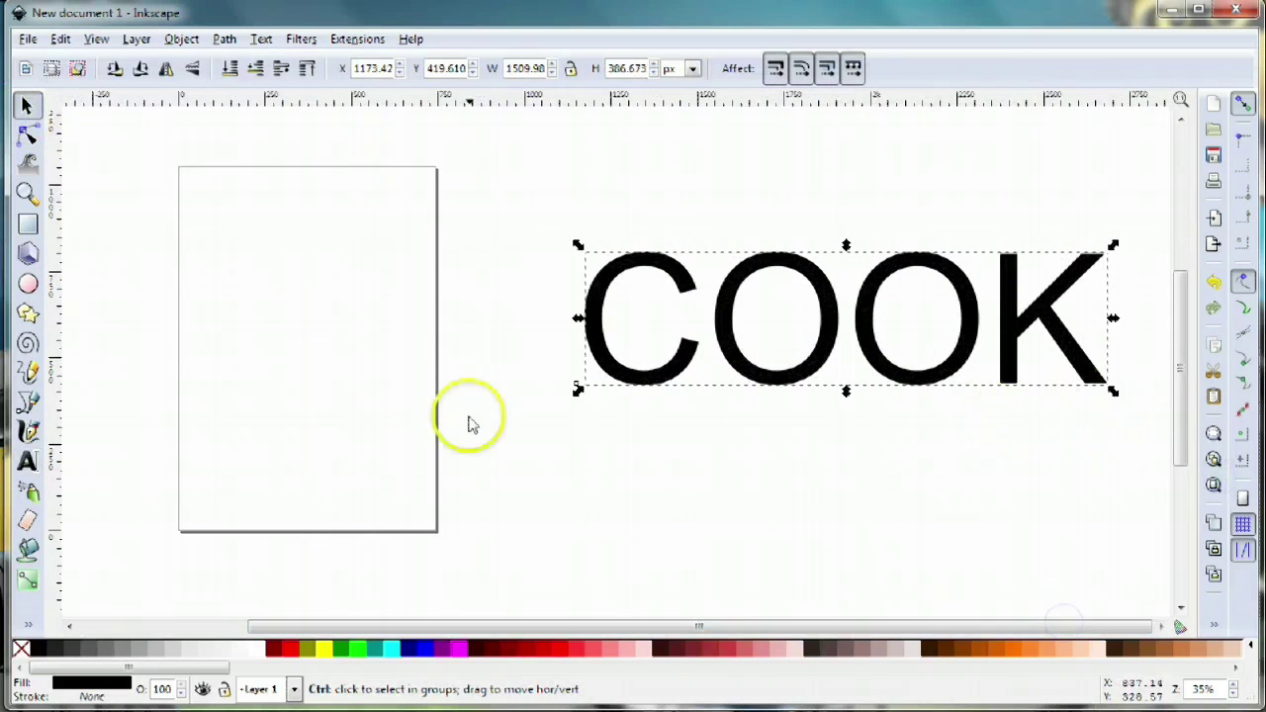
left_click_drag(573, 393, 454, 475)
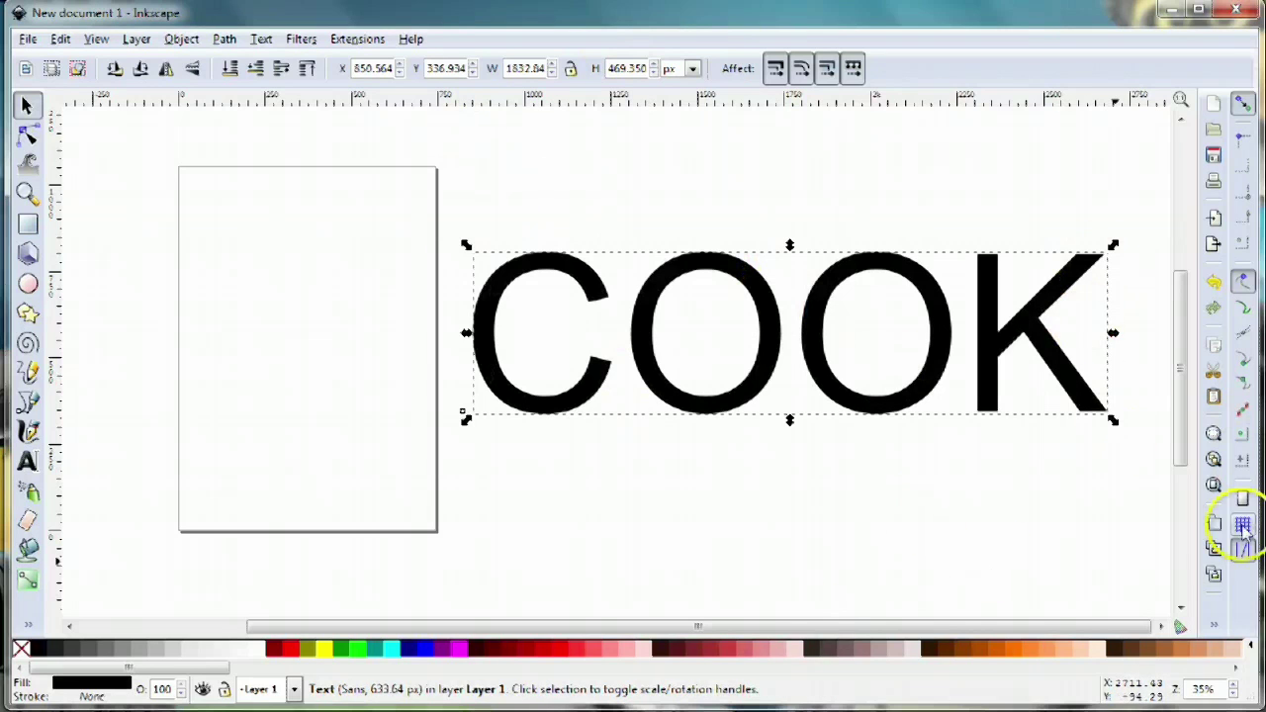
Set COOK in Times New Roman Bold and move it slightly higher
left_click(1213, 624)
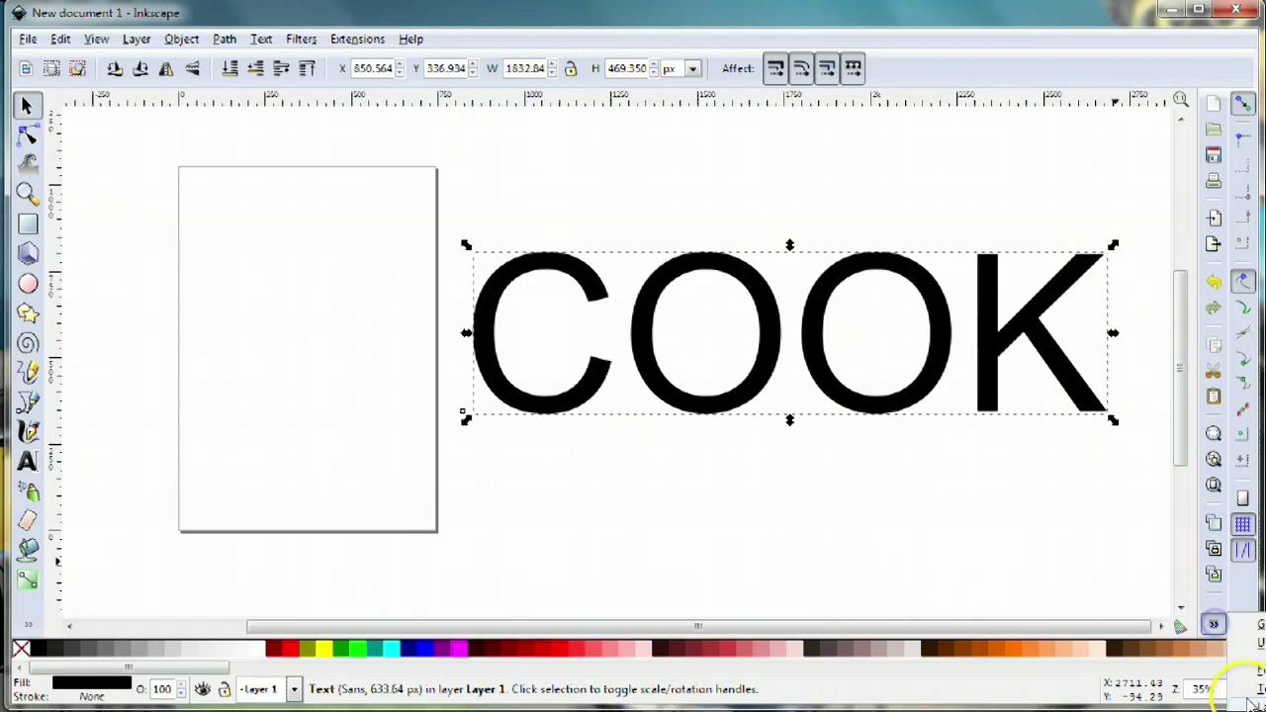
key("shift+ctrl+t")
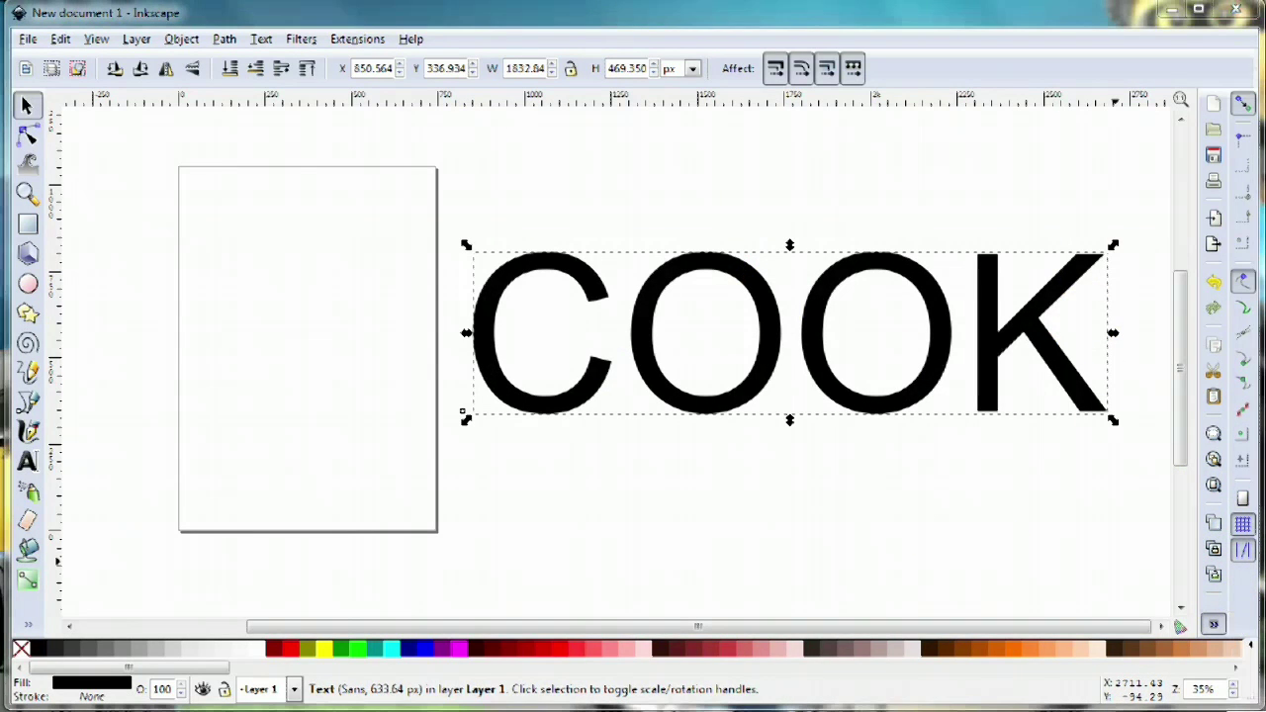
left_click(575, 467)
left_click_drag(575, 467, 574, 438)
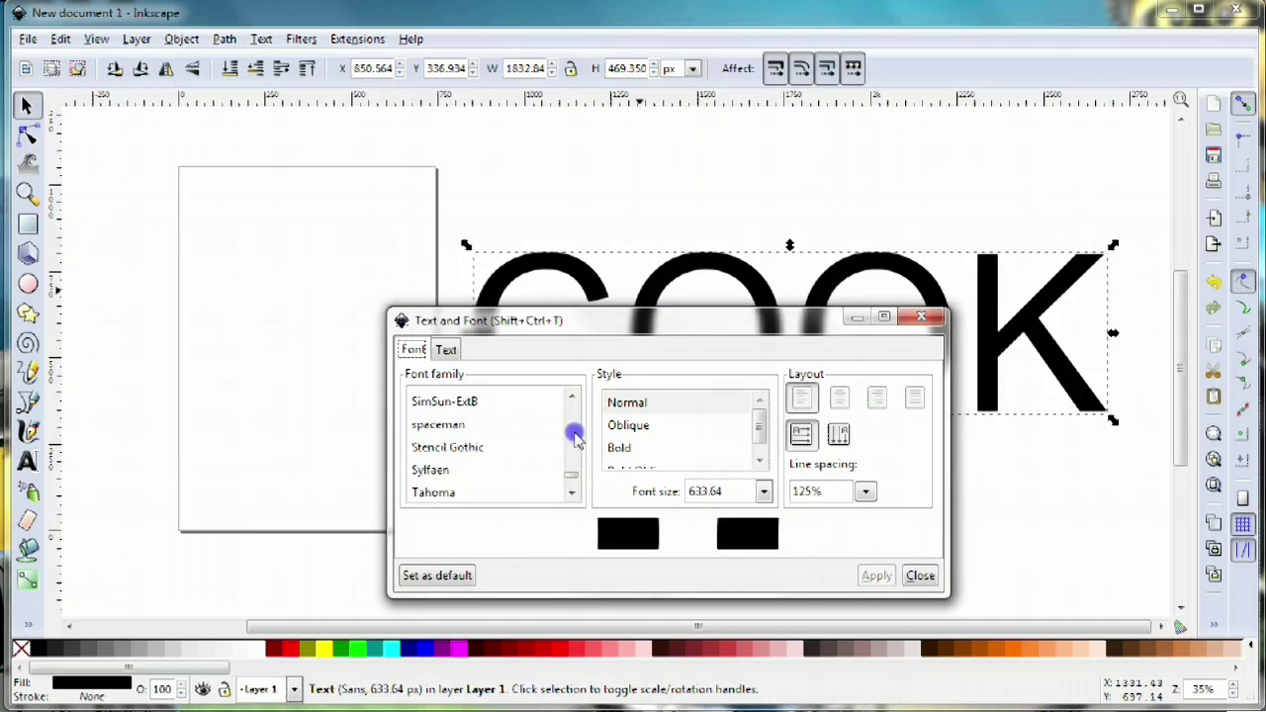
left_click(573, 494)
left_click(507, 494)
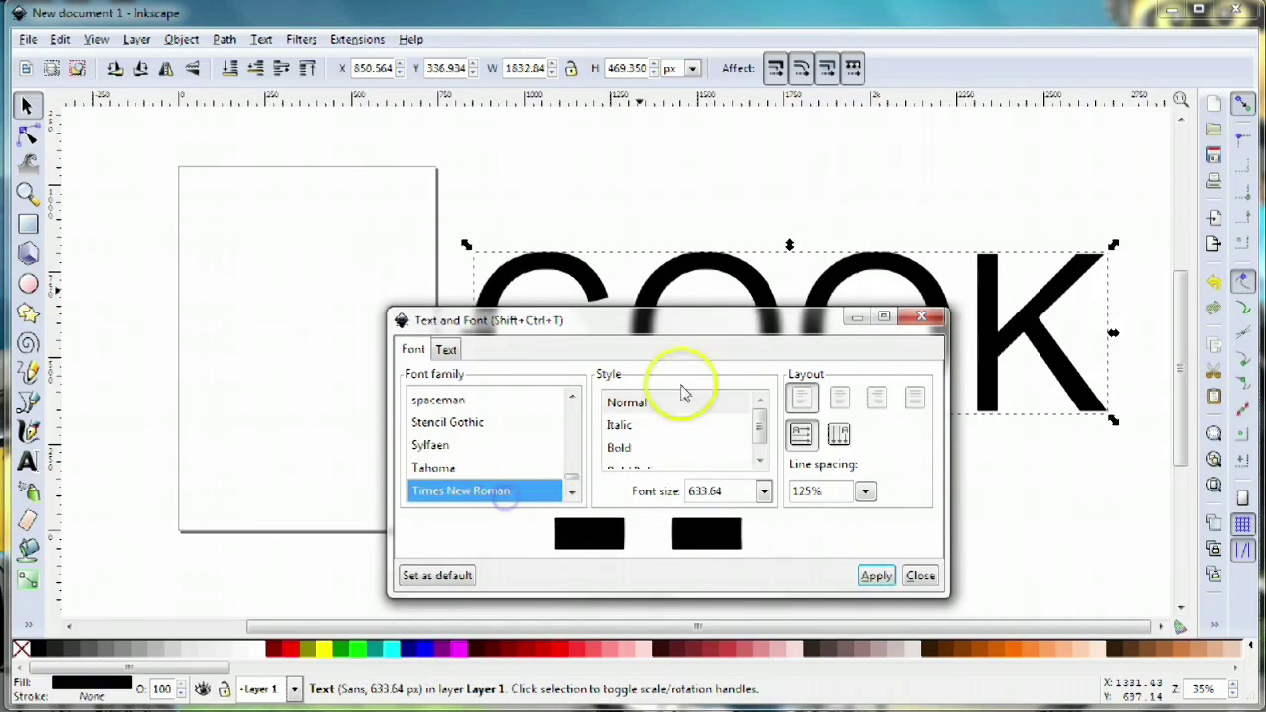
left_click(643, 448)
left_click(876, 576)
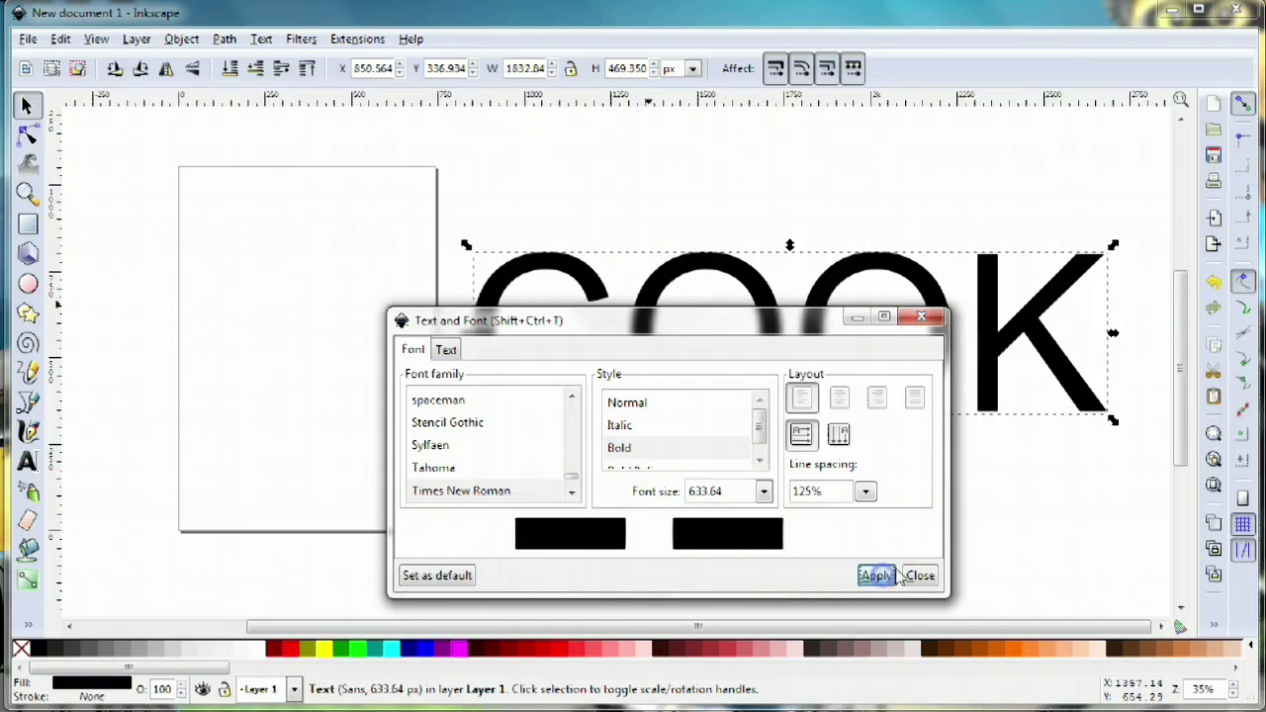
left_click(921, 317)
left_click_drag(743, 314, 746, 257)
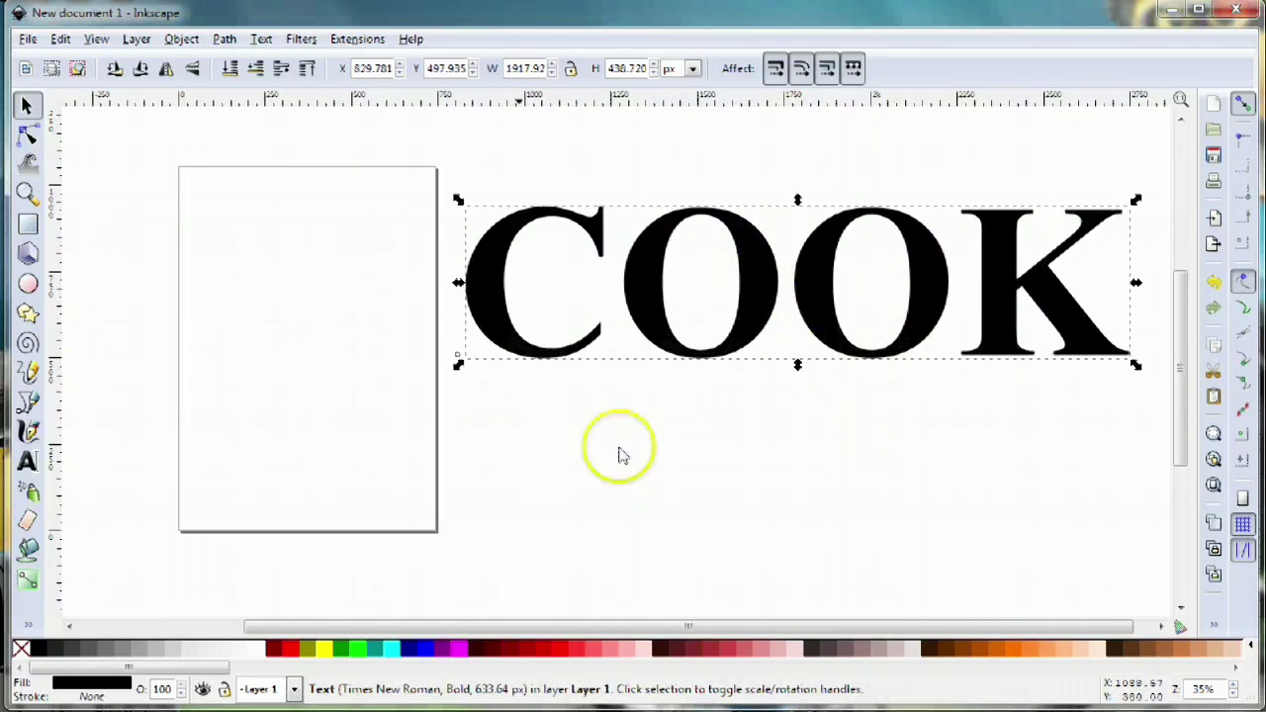
left_click(27, 461)
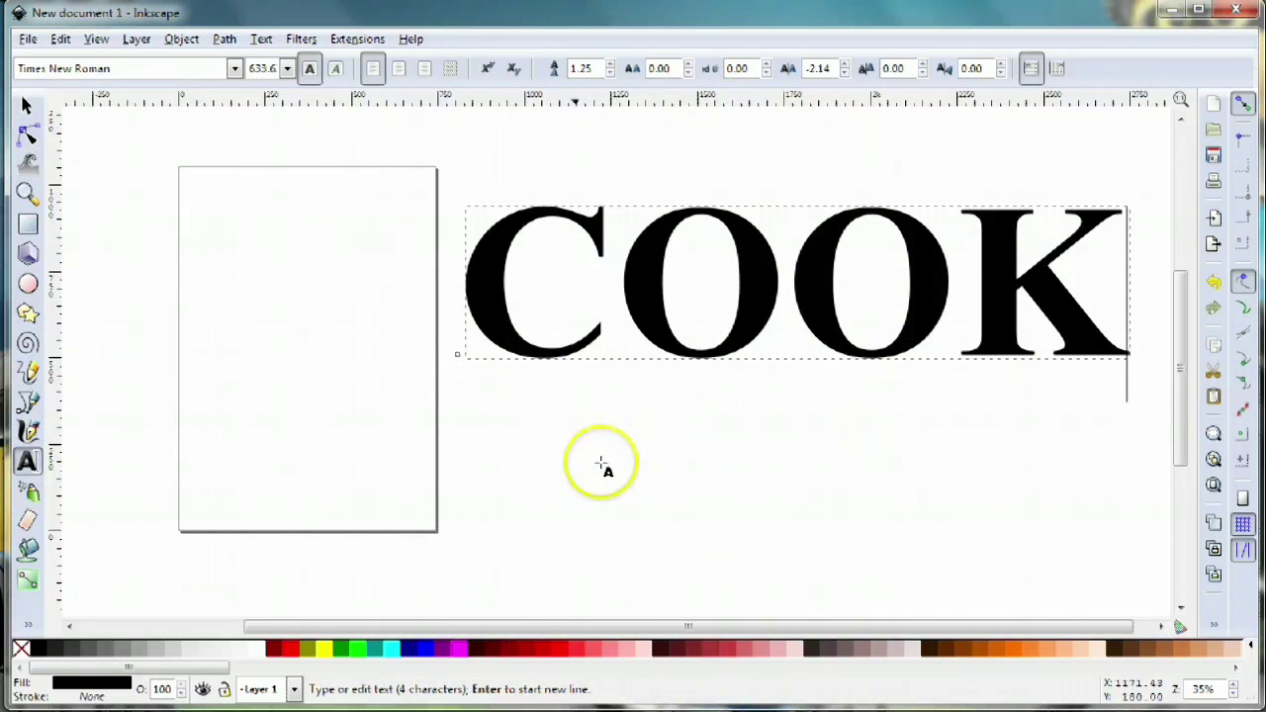
Type the line of family first names below COOK and stretch it to span beneath COOK
left_click(544, 484)
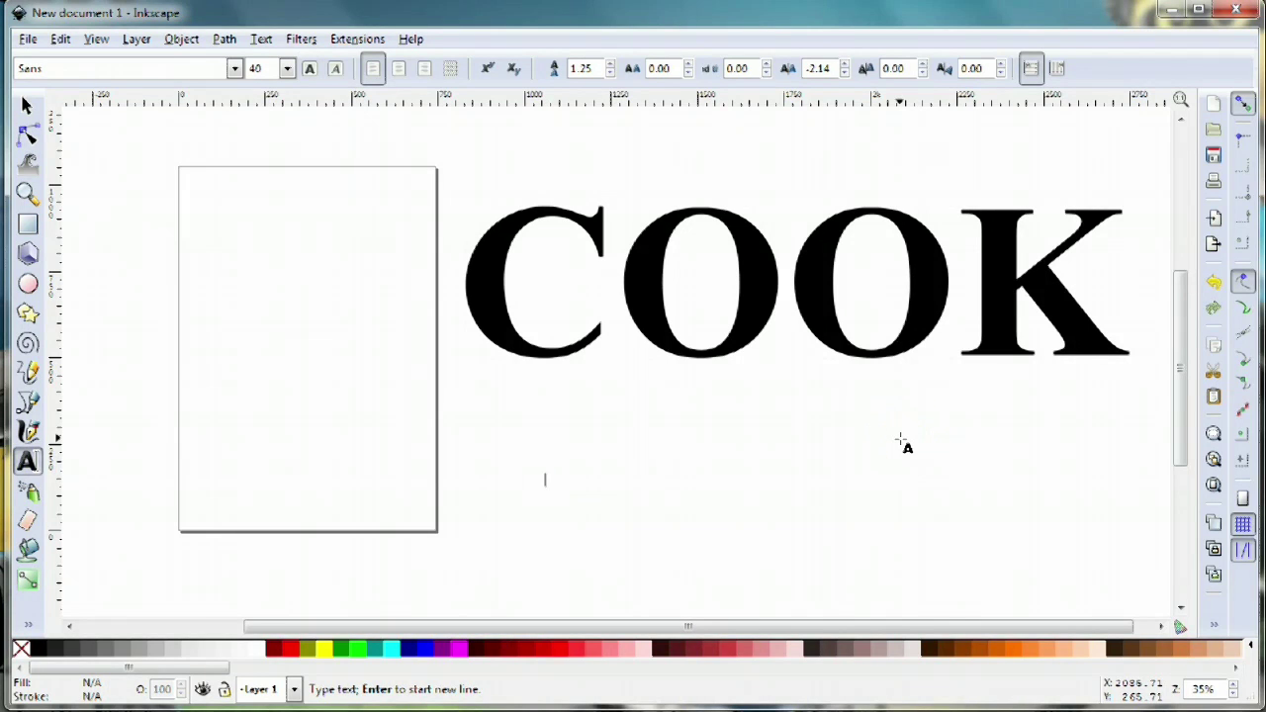
type("Travis")
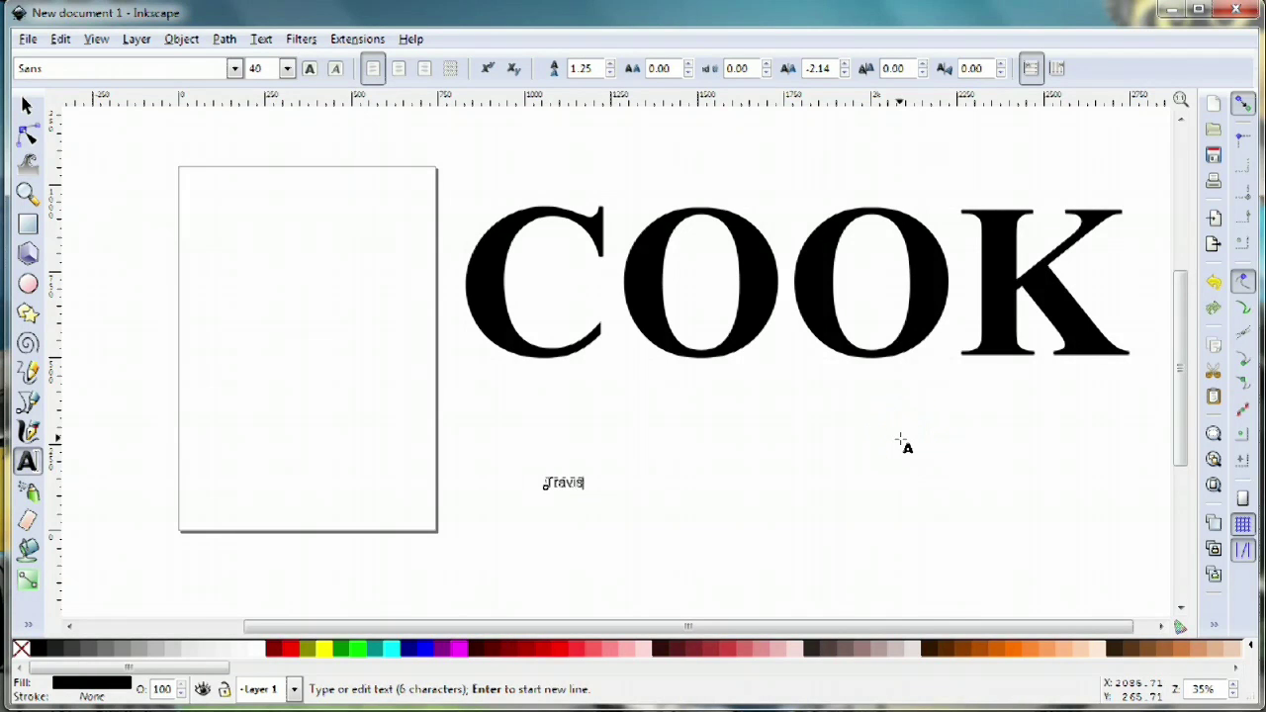
type(". Nicole, & Gavin")
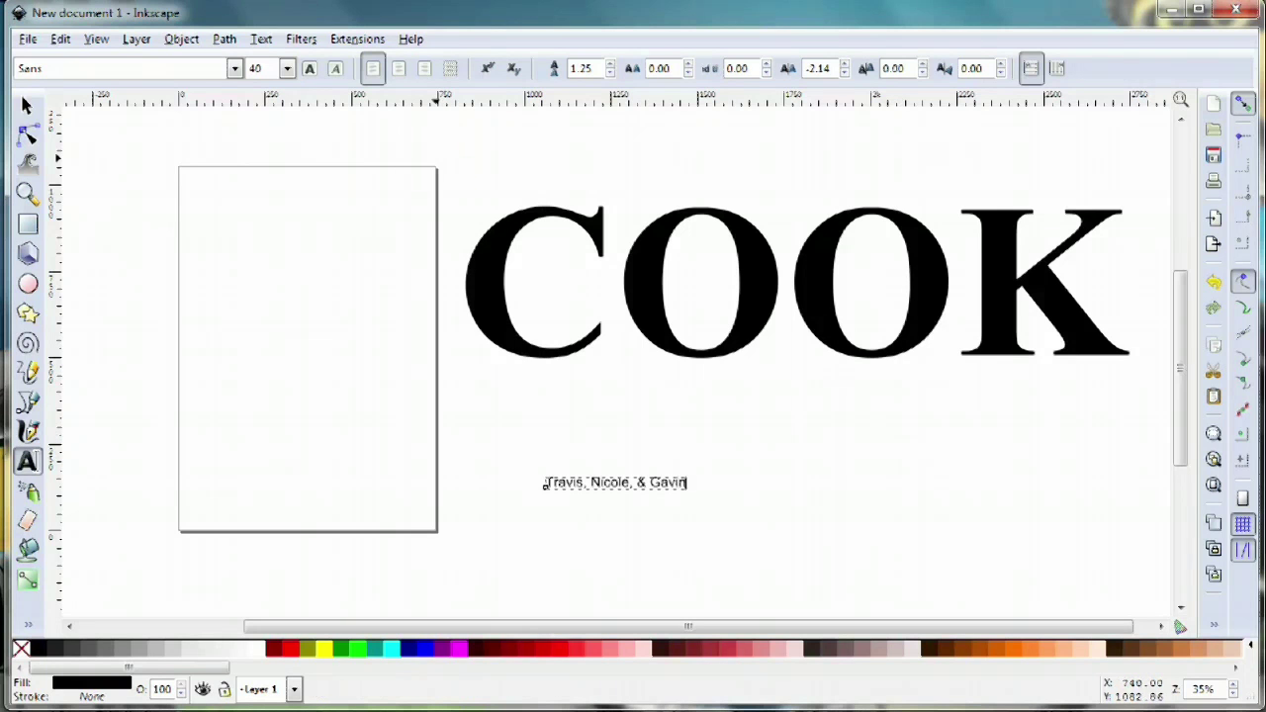
left_click(29, 106)
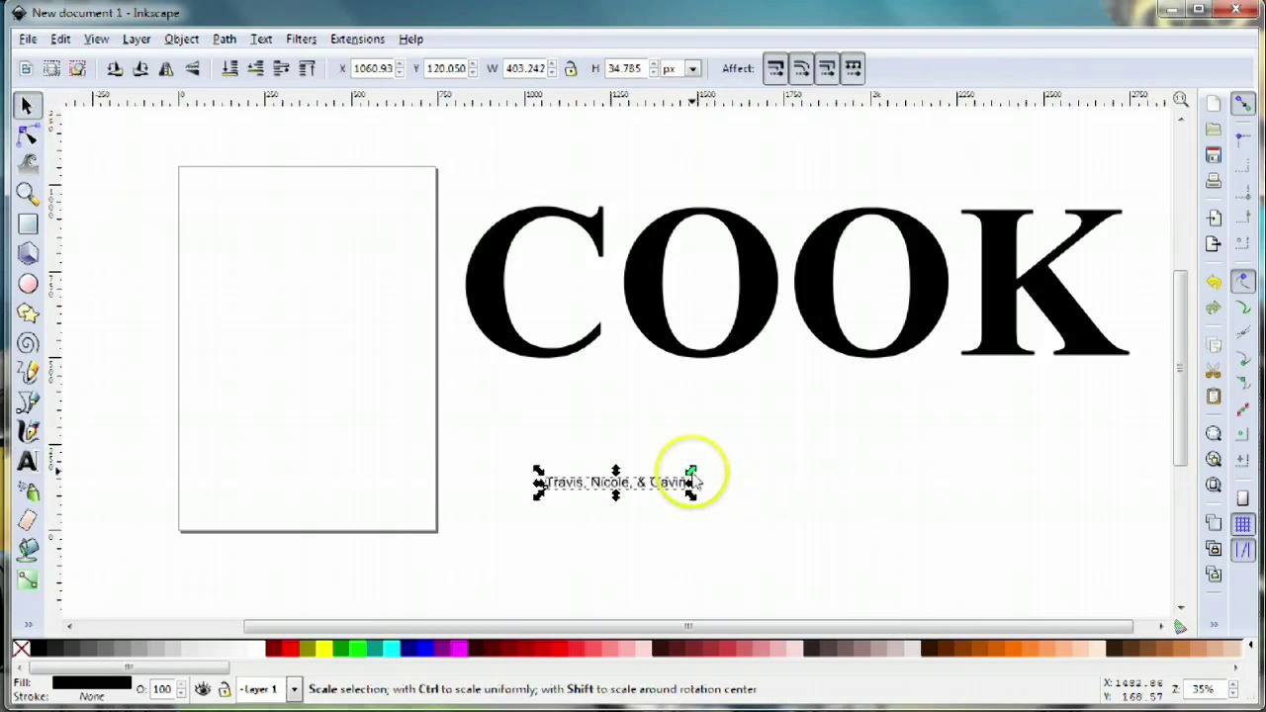
left_click_drag(689, 477, 1138, 399)
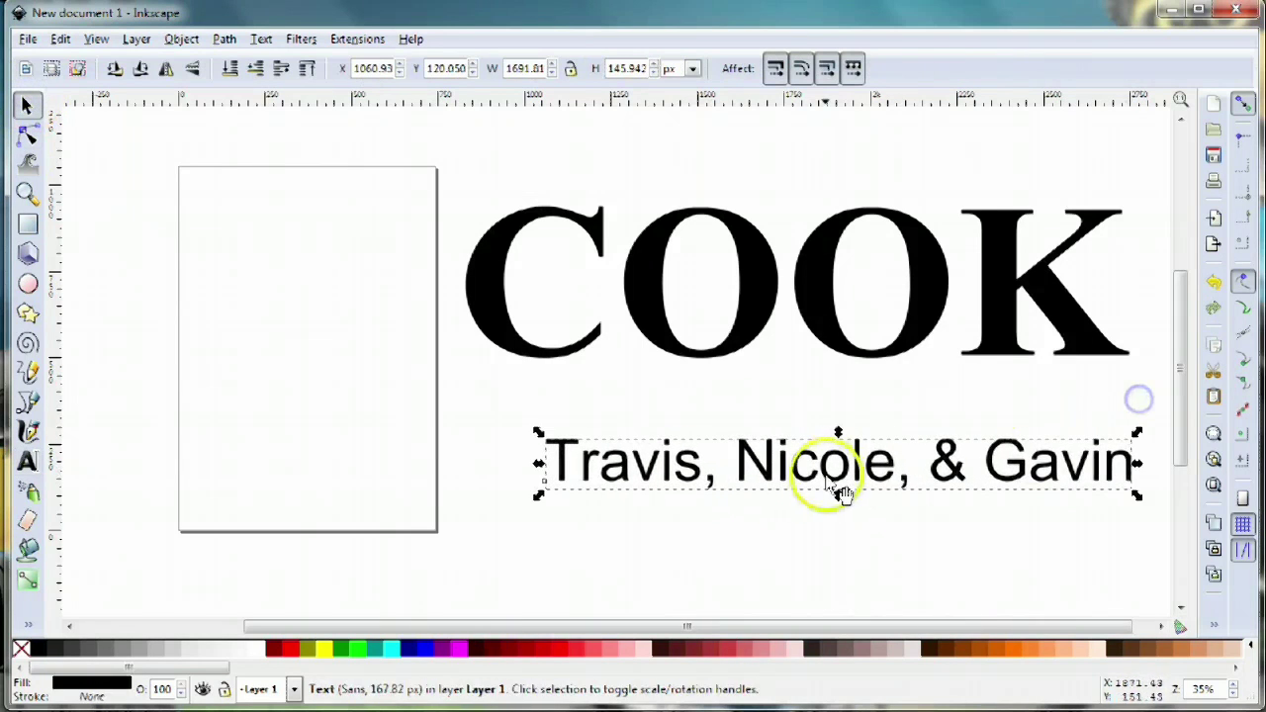
Apply the Birds of Paradise script font to the names line
left_click(1217, 626)
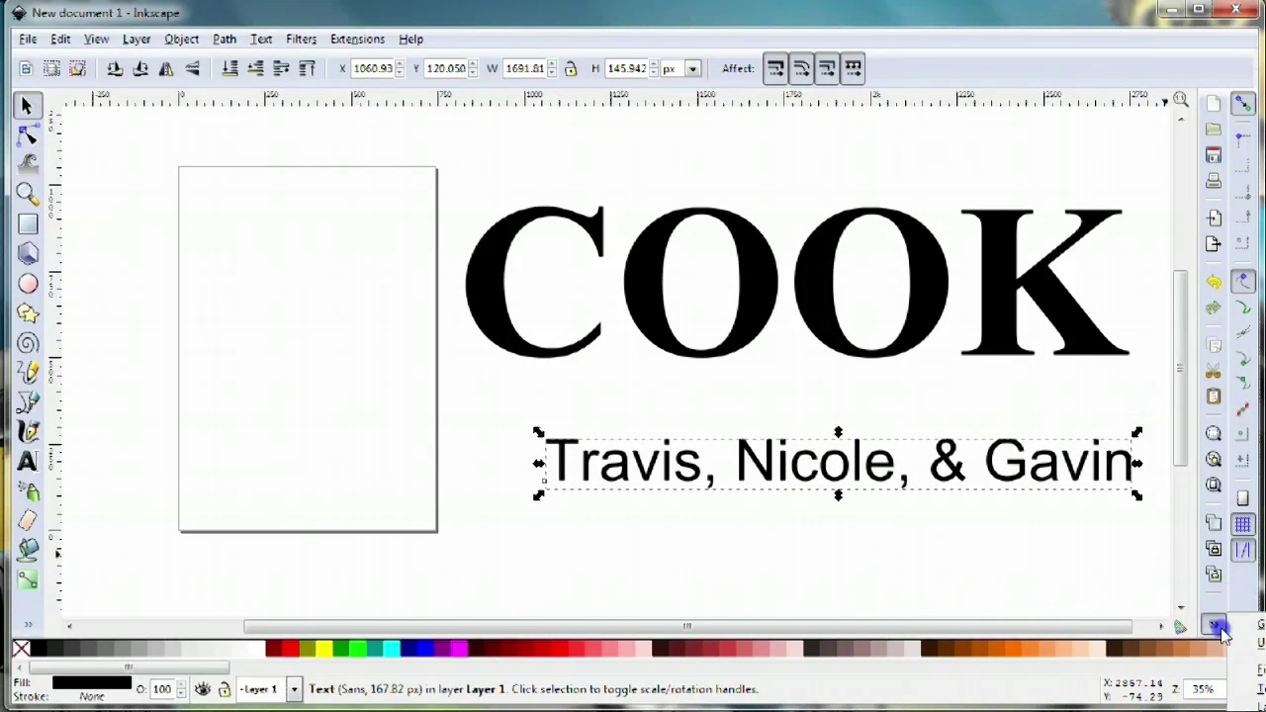
left_click(1260, 694)
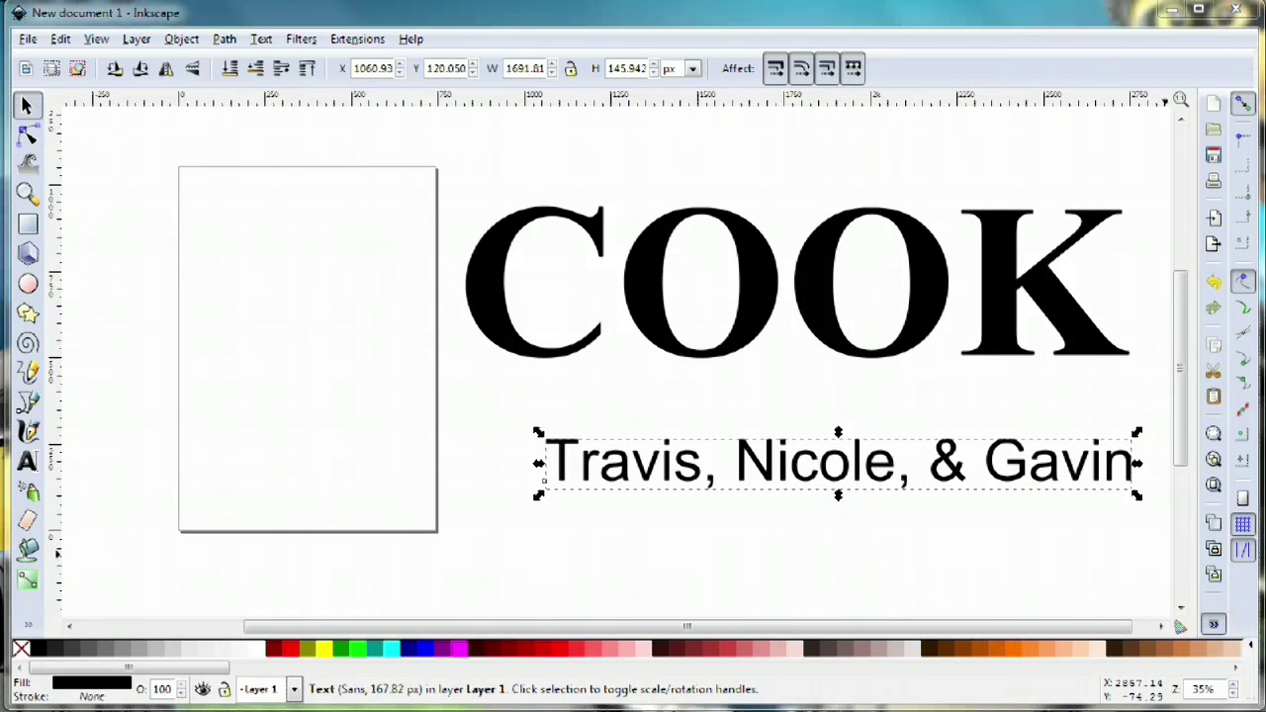
mouse_move(574, 469)
left_mouse_down()
mouse_move(574, 410)
mouse_move(580, 452)
left_mouse_up()
left_click(571, 461)
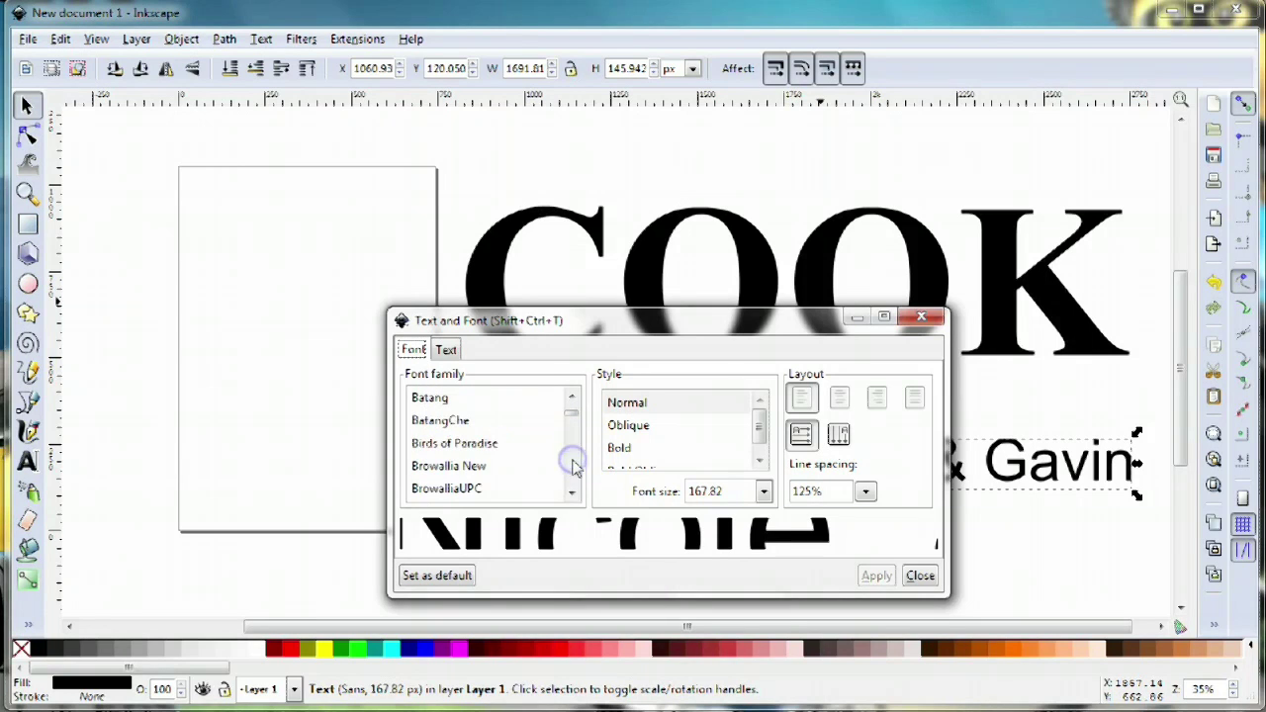
left_click(479, 443)
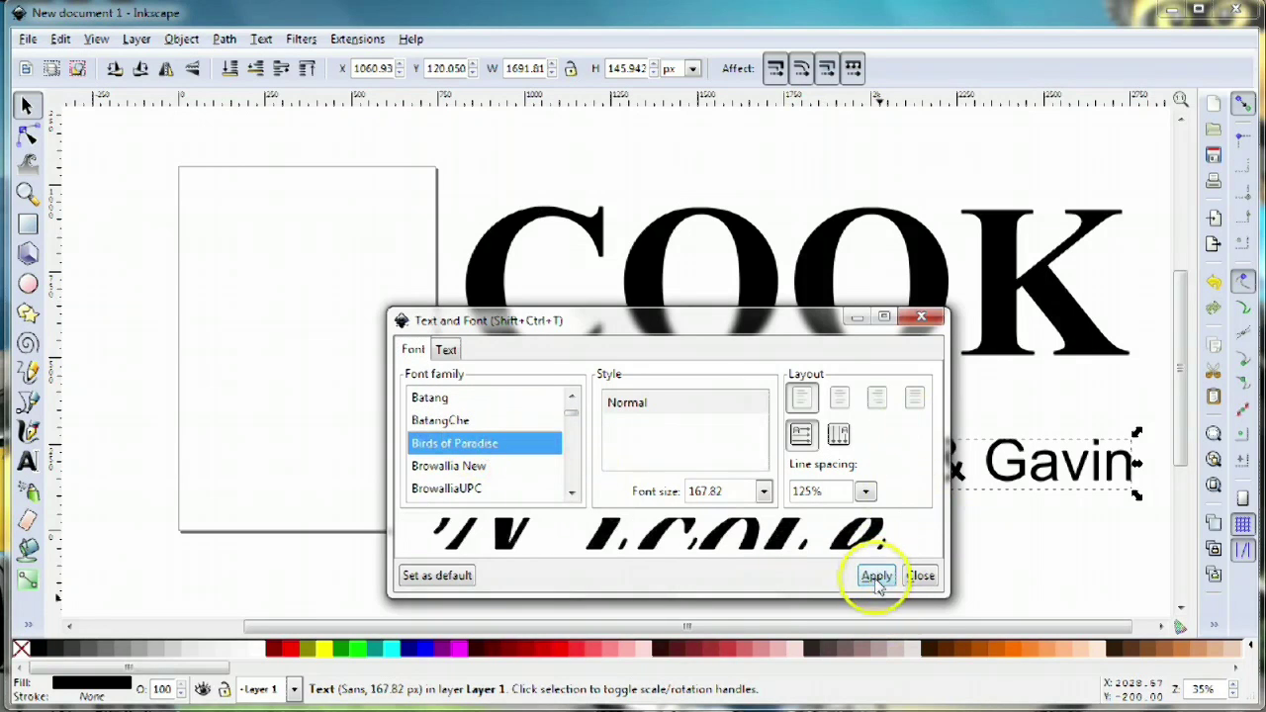
left_click(876, 576)
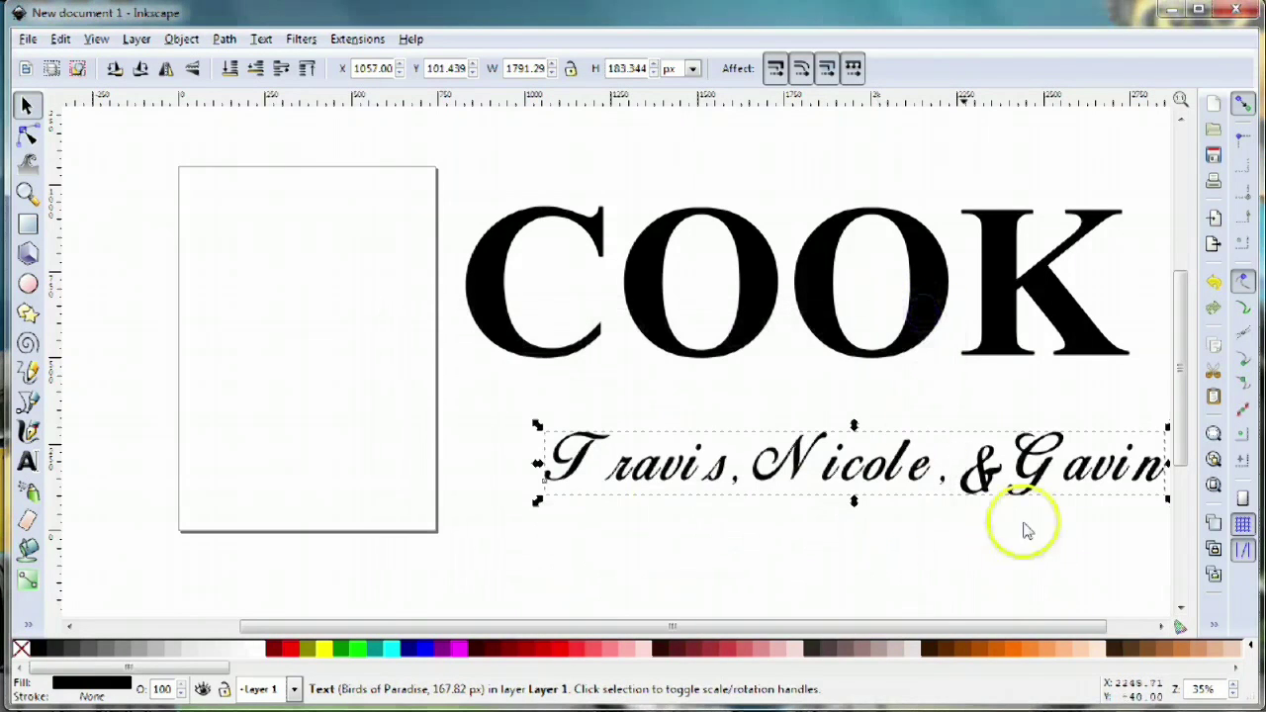
left_click_drag(883, 503, 761, 503)
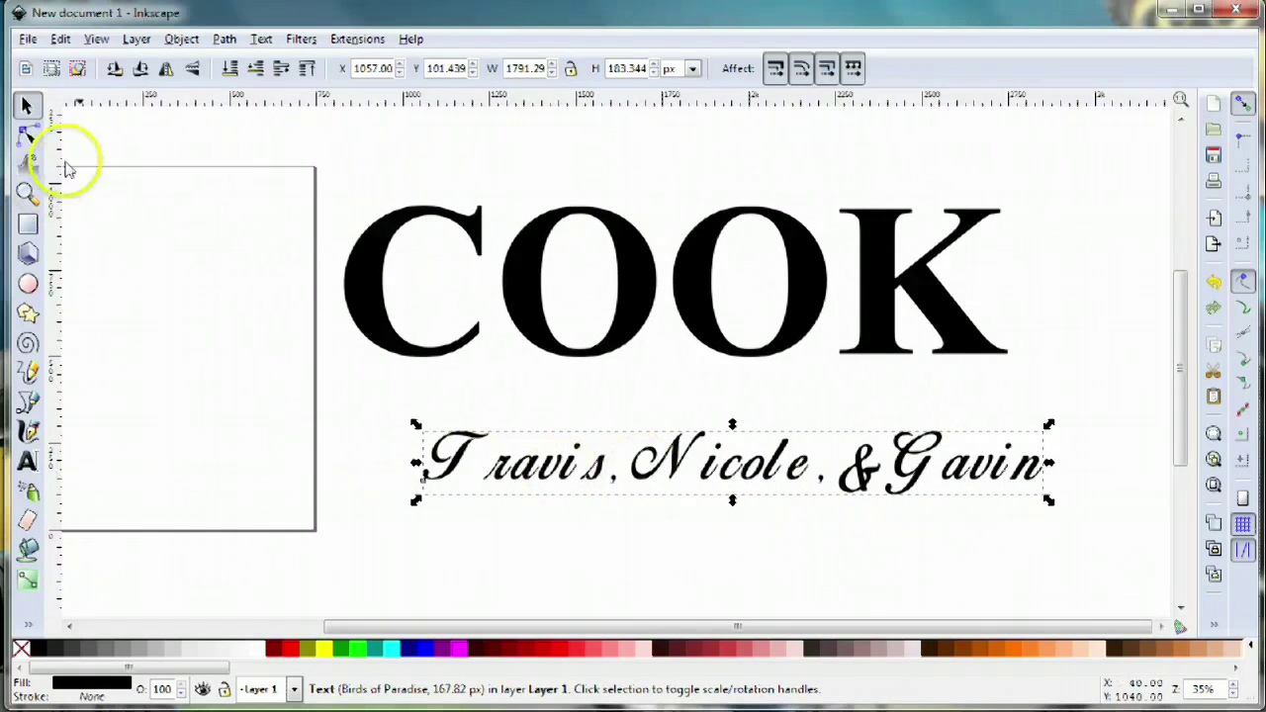
Kern the first name's letters closer at the r-a, v, i and s gaps
scroll(485, 512, "up", 4, "ctrl")
left_click_drag(504, 476, 511, 574)
left_click(27, 460)
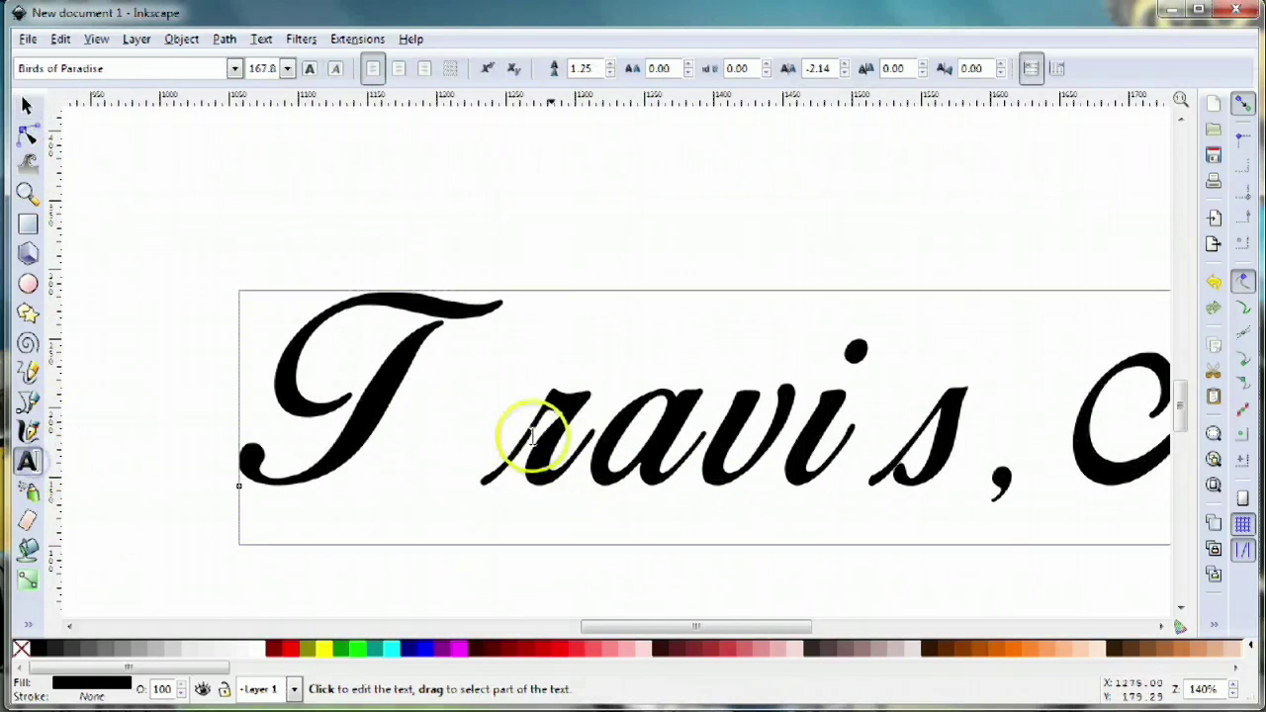
left_click(593, 440)
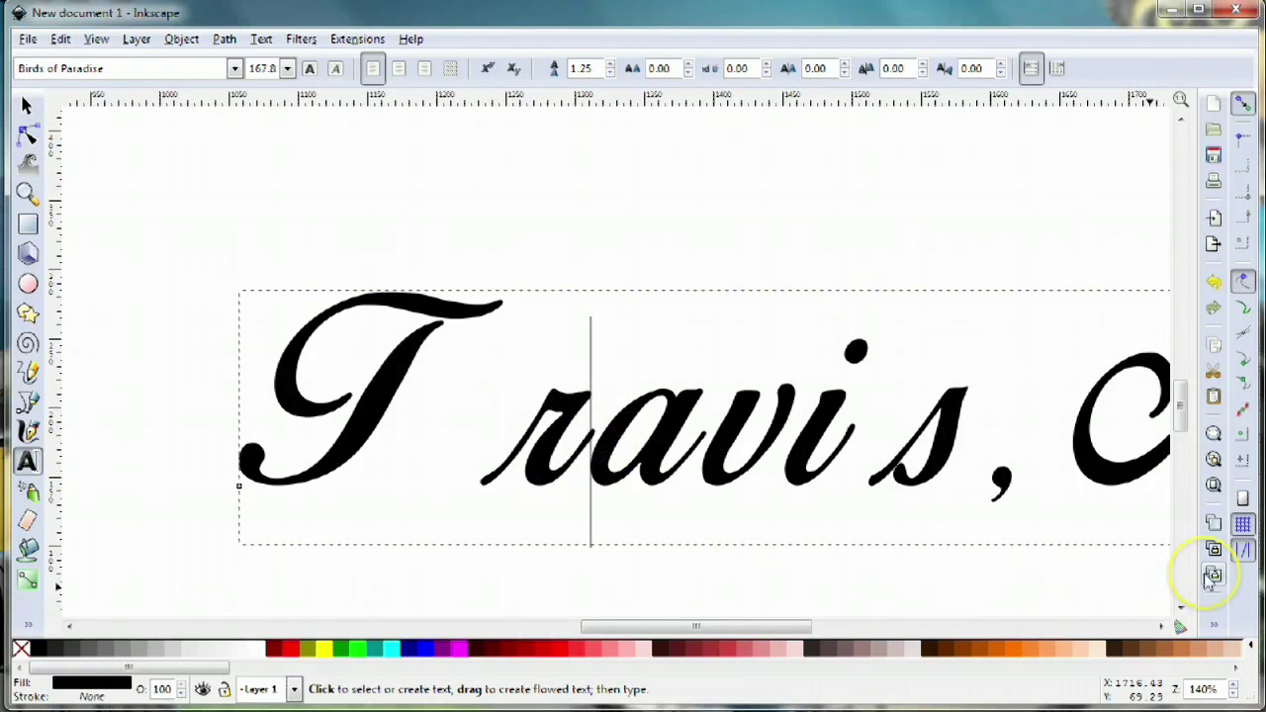
key("alt+Left")
key("alt+Left")
key("alt+Left")
key("alt+Left")
key("alt+Left")
key("alt+Left")
key("alt+Left")
key("alt+Left")
key("alt+Left")
key("alt+Left")
key("alt+Left")
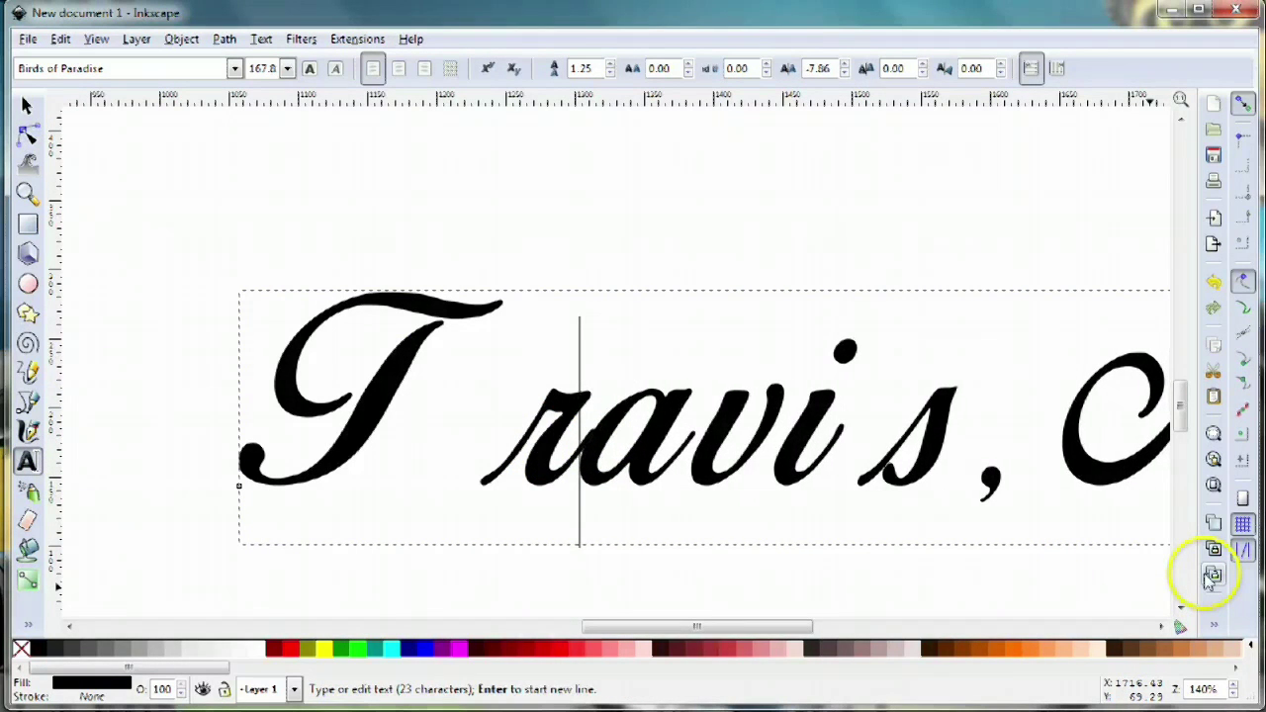
key("Right")
key("Right")
key("Left")
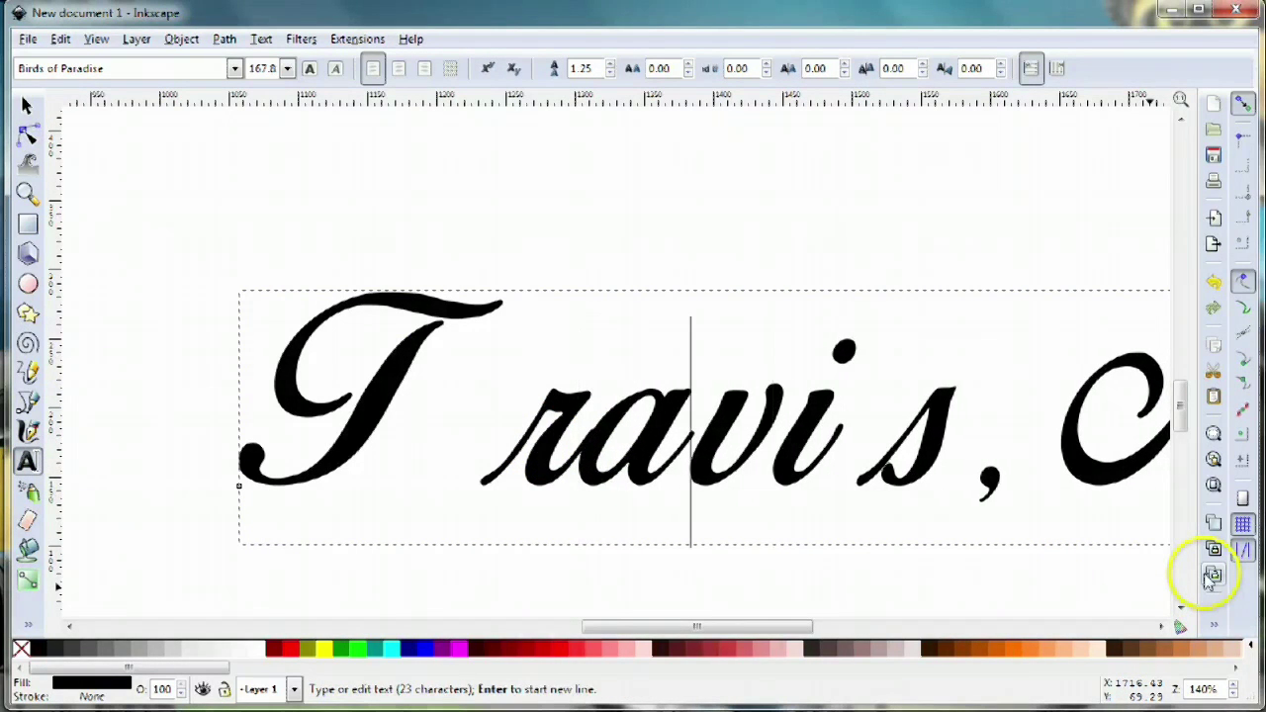
key("alt+Left")
key("alt+Left")
key("alt+Left")
key("alt+Left")
key("alt+Left")
key("alt+Left")
key("alt+Left")
key("alt+Left")
key("alt+Left")
key("alt+Left")
key("alt+Left")
key("alt+Left")
key("alt+Left")
key("alt+Left")
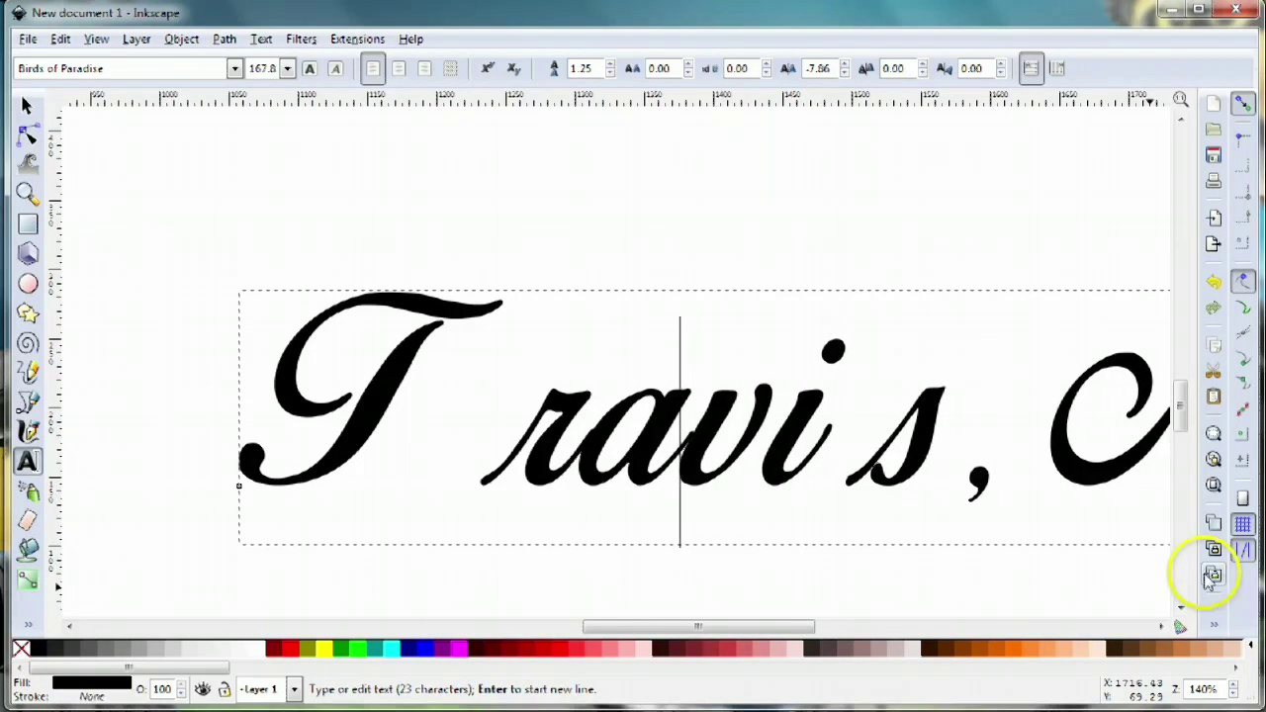
key("alt+Left")
key("alt+Left")
key("alt+Left")
key("alt+Left")
key("alt+Left")
key("alt+Left")
key("alt+Left")
key("alt+Left")
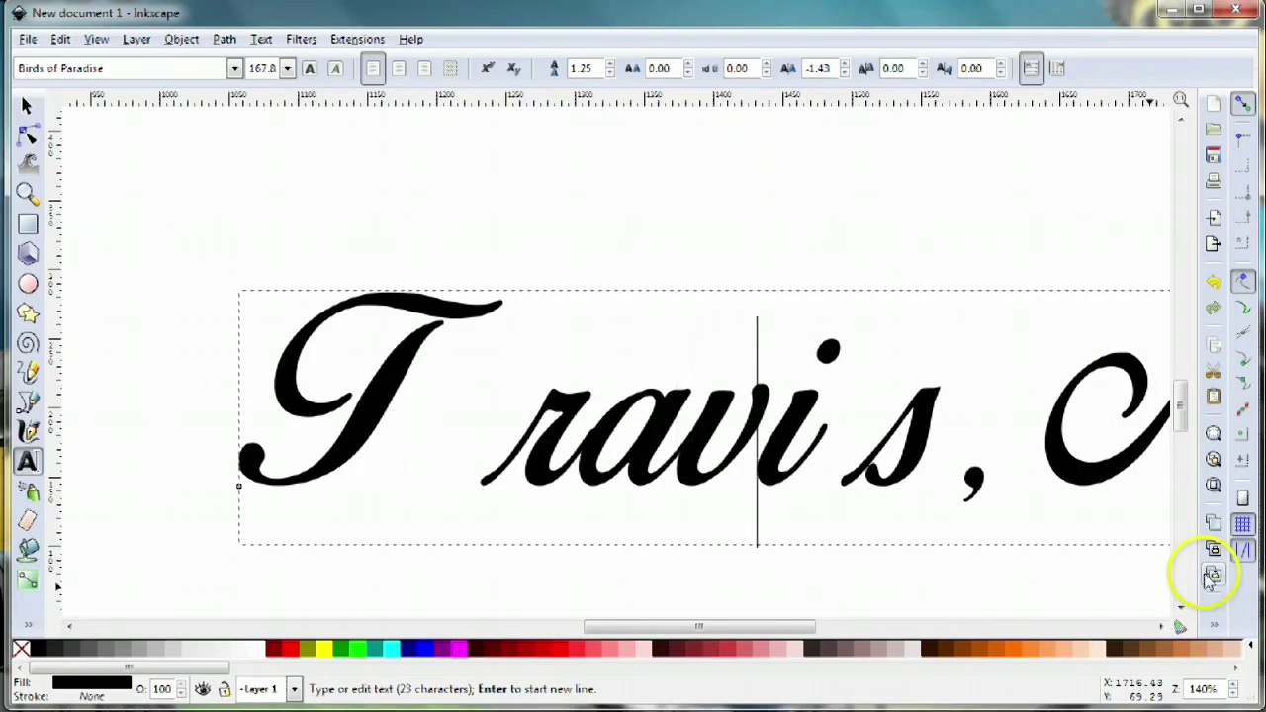
key("Right")
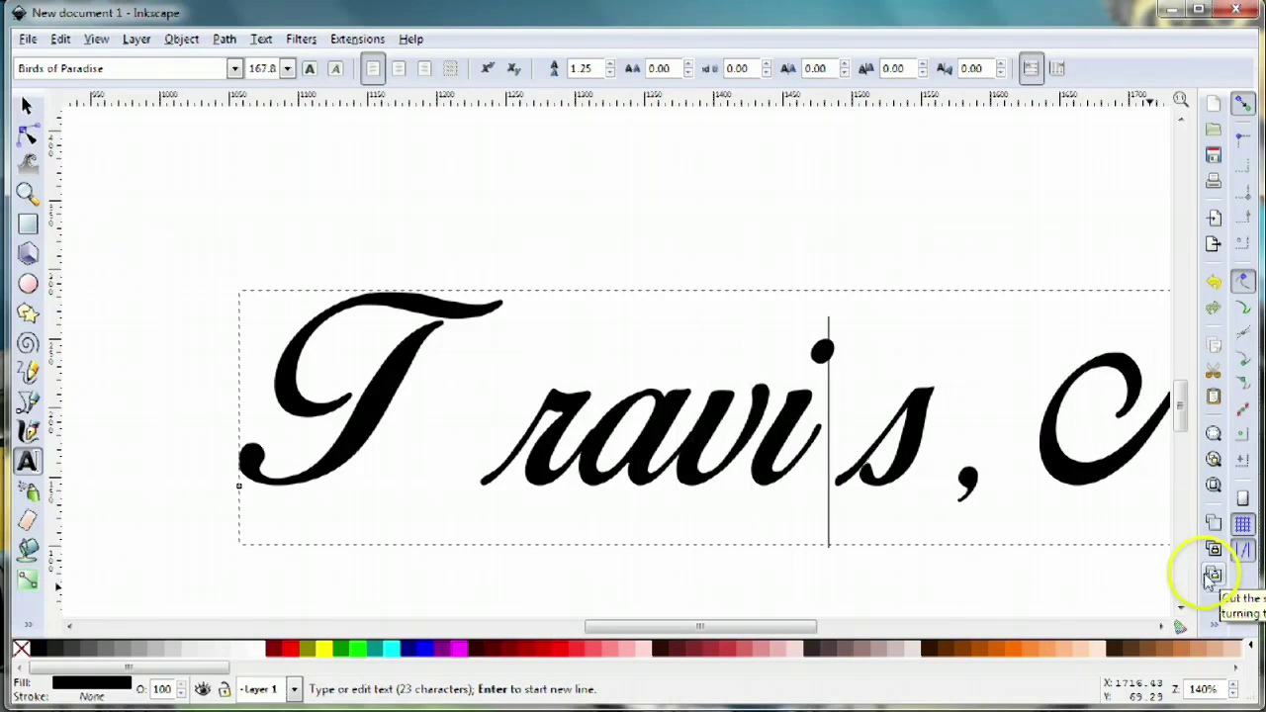
key("alt+Left")
key("alt+Left")
key("alt+Left")
key("alt+Left")
key("alt+Left")
key("alt+Left")
key("alt+Left")
key("alt+Left")
key("alt+Left")
key("alt+Left")
key("alt+Left")
key("alt+Left")
key("alt+Left")
key("alt+Left")
key("alt+Left")
key("alt+Left")
key("alt+Left")
key("alt+Left")
key("alt+Left")
key("alt+Left")
key("alt+Left")
key("alt+Left")
key("alt+Left")
key("alt+Left")
key("alt+Left")
key("alt+Left")
key("alt+Left")
key("alt+Left")
key("alt+Left")
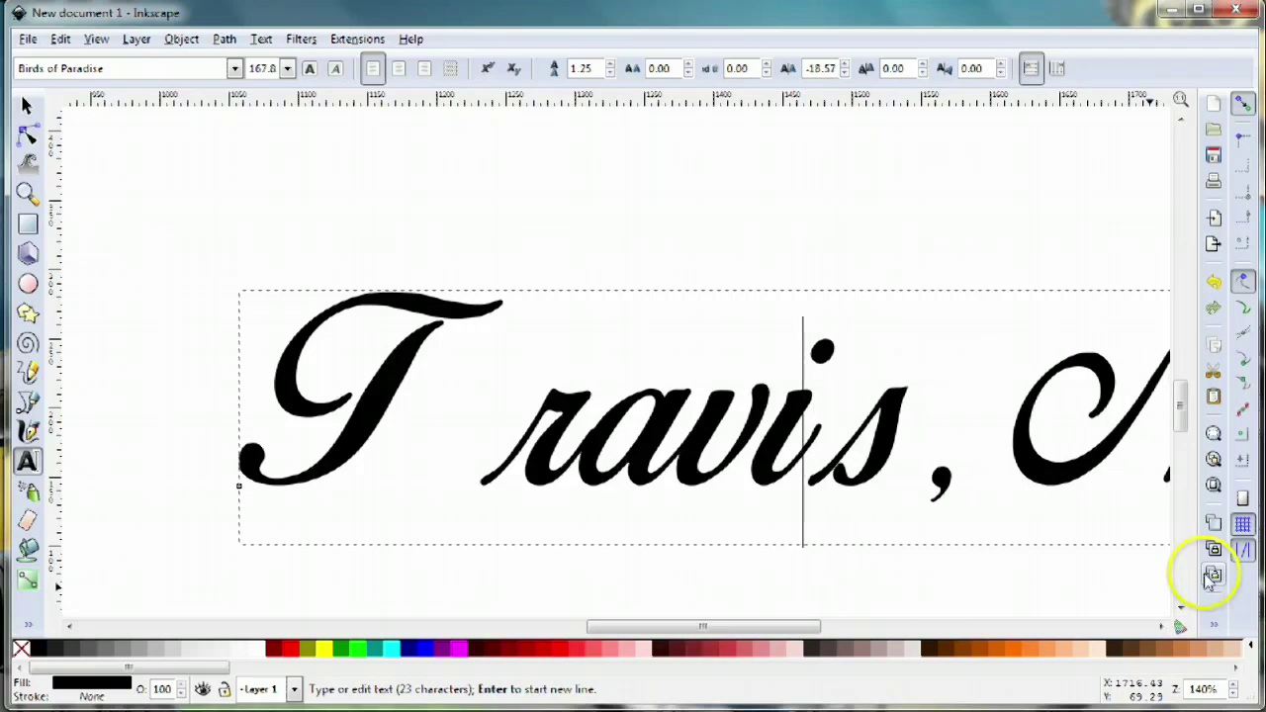
key("Left")
key("Left")
key("Left")
key("Left")
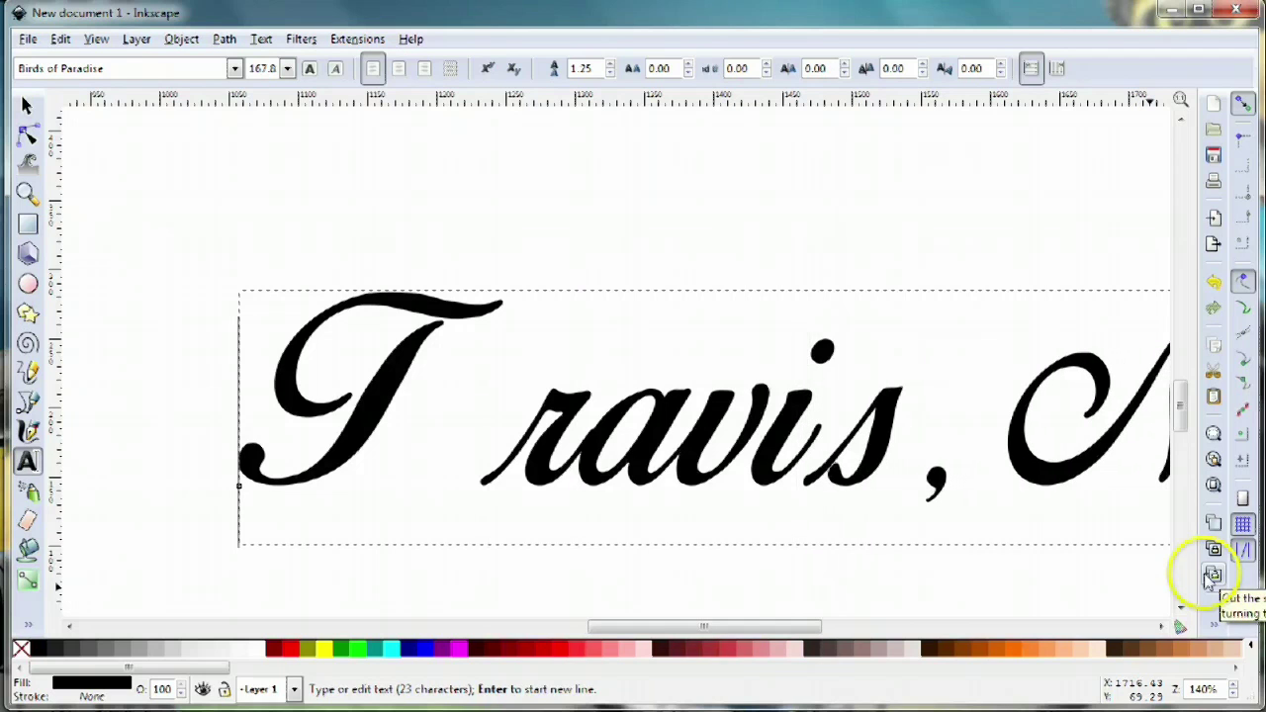
Pull the rest of the name toward the T and close up the comma, then reselect the text
key("alt+Left")
key("alt+Left")
key("alt+Left")
key("alt+Left")
key("alt+Left")
key("alt+Left")
key("alt+Left")
key("alt+Left")
key("alt+Left")
key("alt+Left")
key("alt+Left")
key("alt+Left")
key("alt+Left")
key("alt+Left")
key("alt+Left")
key("alt+Left")
key("alt+Left")
key("alt+Left")
key("alt+Left")
key("alt+Left")
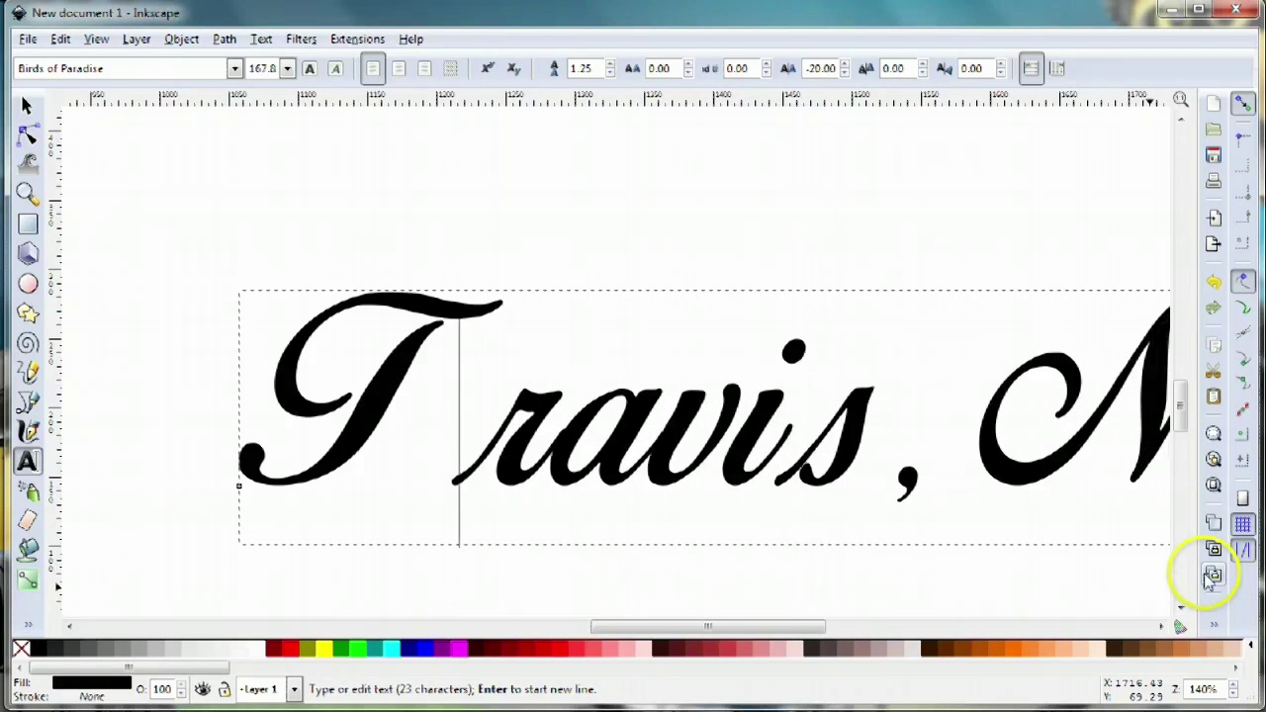
key("alt+Left")
key("alt+Left")
key("alt+Left")
key("alt+Left")
key("alt+Left")
key("alt+Left")
key("alt+Left")
key("alt+Left")
key("alt+Left")
key("alt+Left")
key("alt+Left")
key("alt+Left")
key("alt+Left")
key("alt+Left")
key("alt+Left")
key("alt+Left")
key("alt+Left")
key("alt+Left")
key("alt+Left")
key("alt+Left")
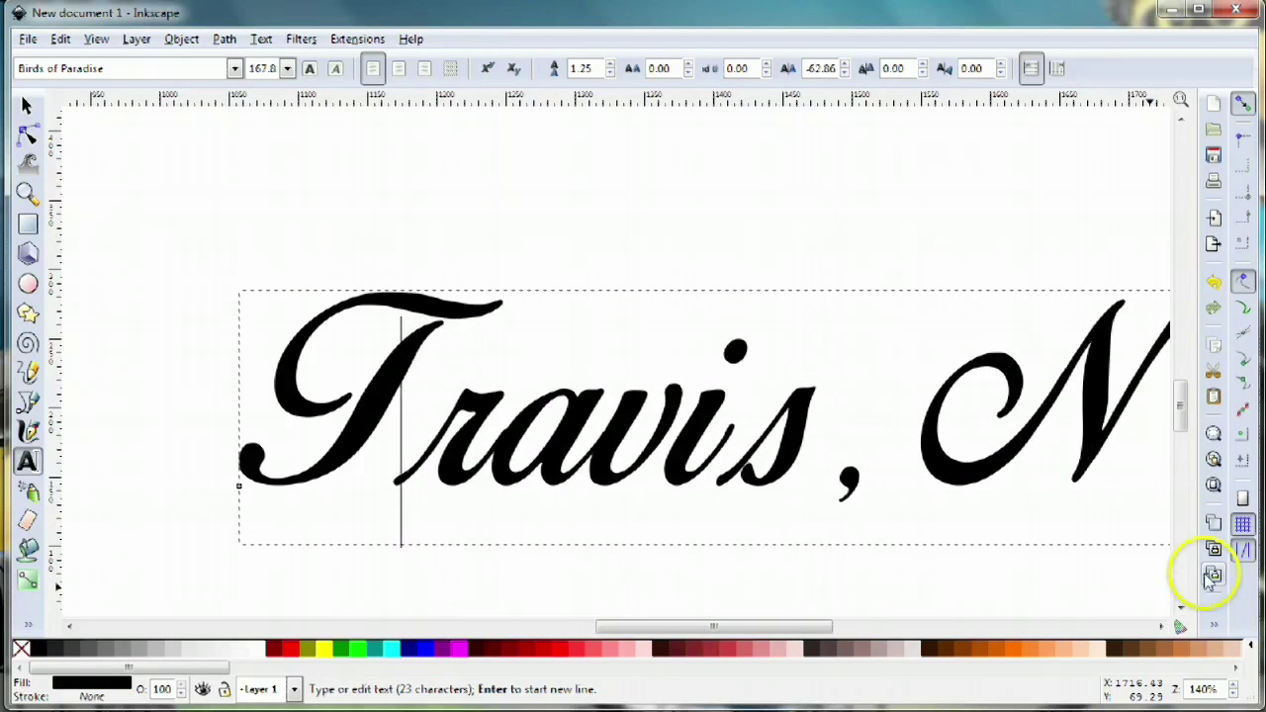
key("alt+Left")
key("alt+Left")
key("alt+Left")
key("alt+Left")
key("alt+Left")
key("alt+Left")
key("alt+Left")
key("alt+Left")
key("alt+Left")
key("alt+Left")
key("alt+Left")
key("alt+Left")
key("alt+Left")
key("alt+Left")
key("alt+Left")
key("Right")
key("Right")
key("Right")
key("Right")
key("Right")
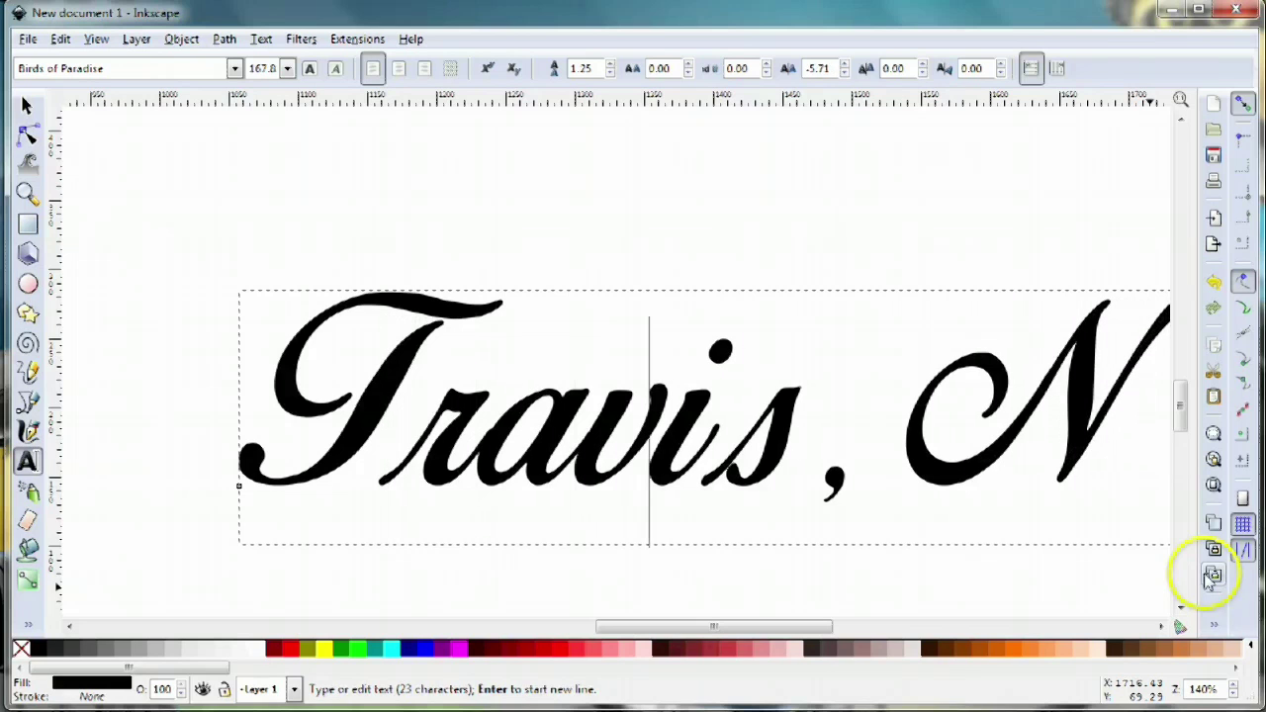
key("Left")
key("alt+Left")
key("alt+Left")
key("alt+Left")
key("alt+Left")
key("alt+Left")
key("alt+Left")
key("alt+Left")
key("alt+Left")
key("alt+Left")
key("alt+Left")
key("alt+Left")
key("alt+Left")
key("alt+Left")
key("alt+Left")
key("alt+Left")
key("alt+Left")
key("alt+Left")
key("alt+Left")
key("alt+Left")
key("alt+Left")
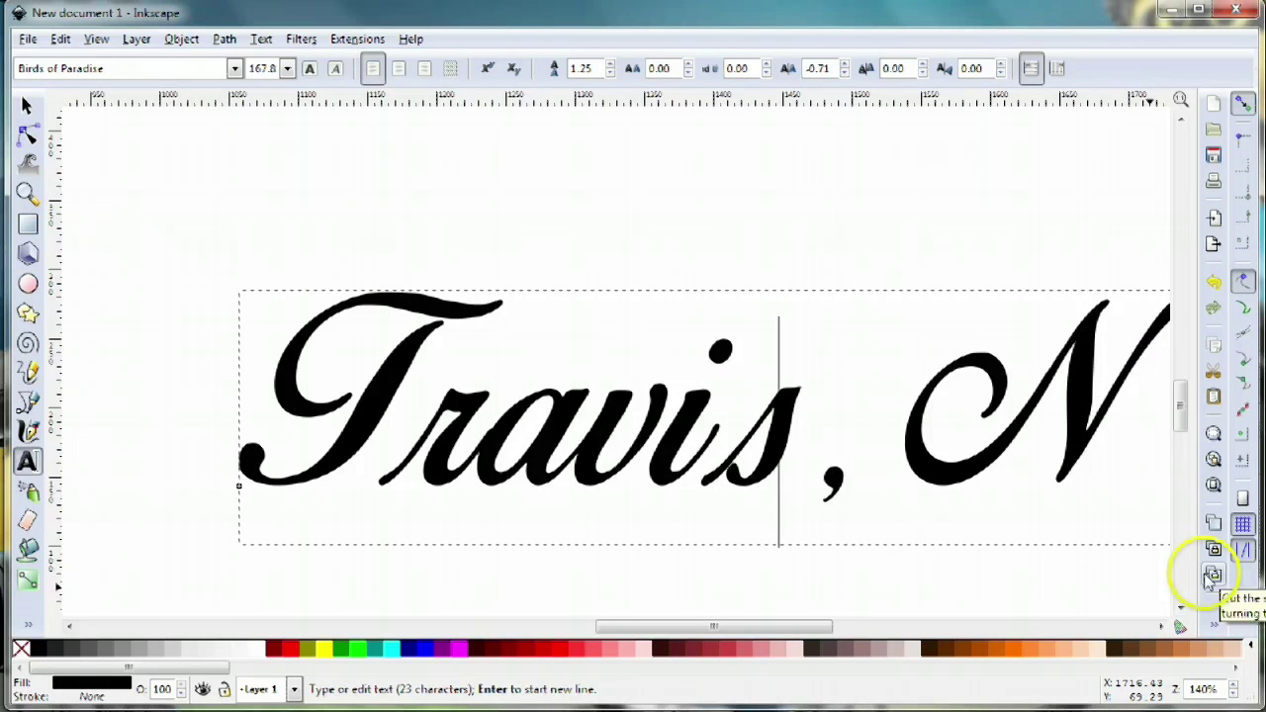
key("alt+Left")
key("alt+Left")
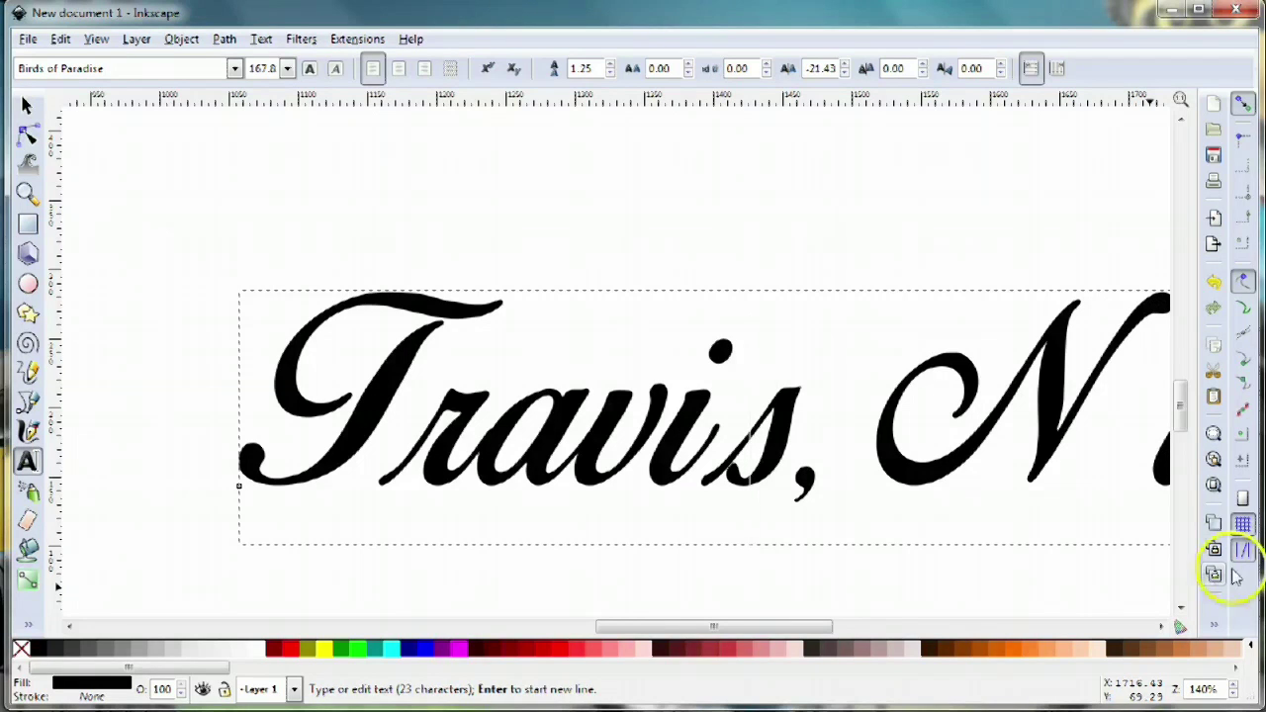
left_click(27, 104)
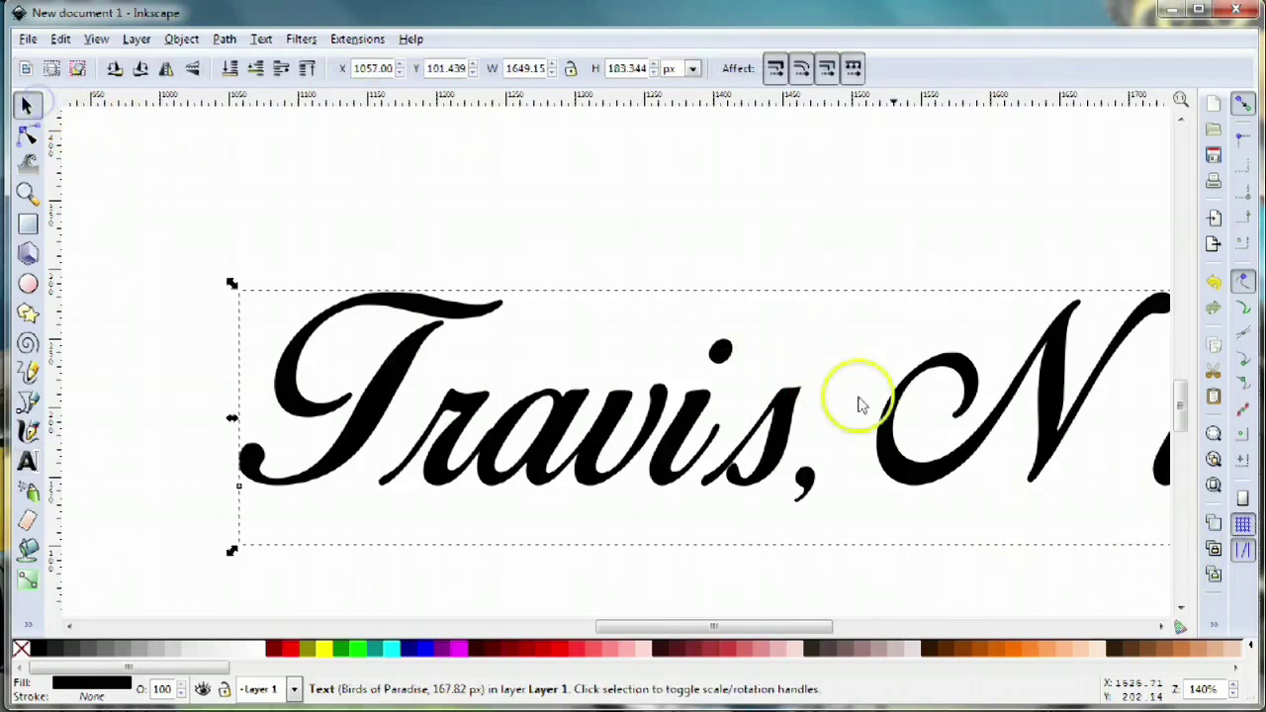
scroll(900, 418, "down", 3)
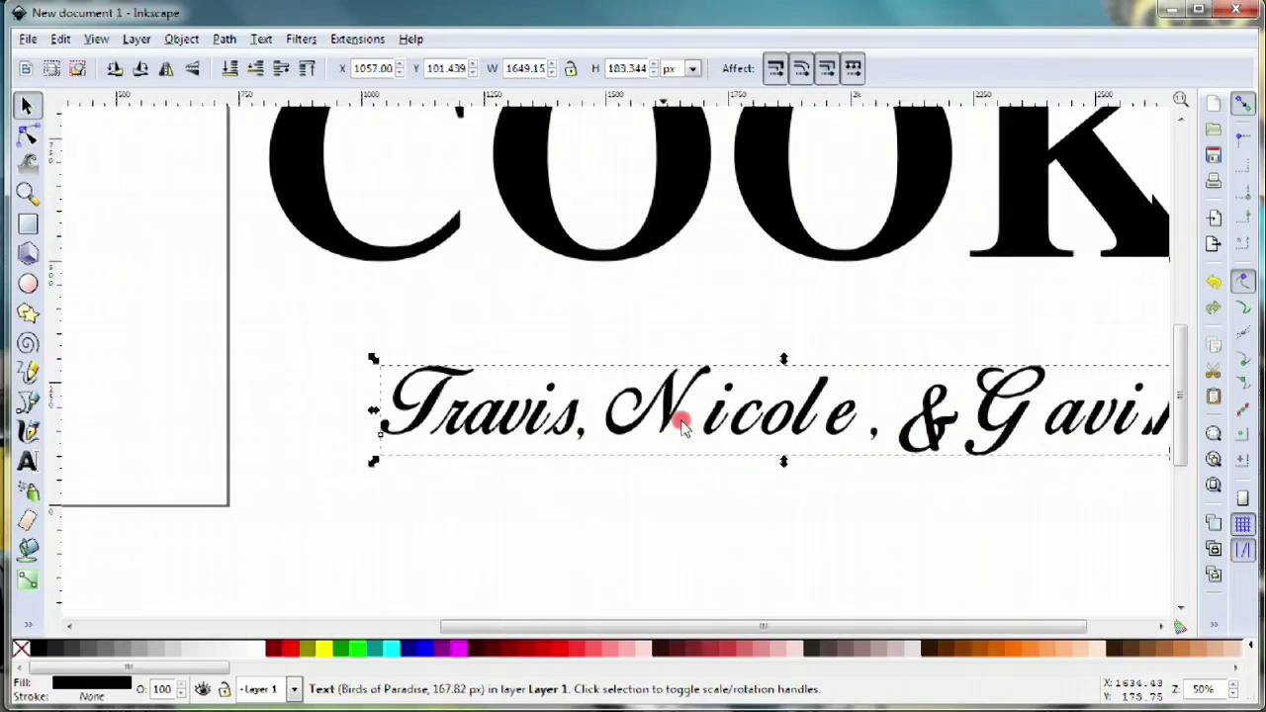
left_click_drag(680, 423, 633, 421)
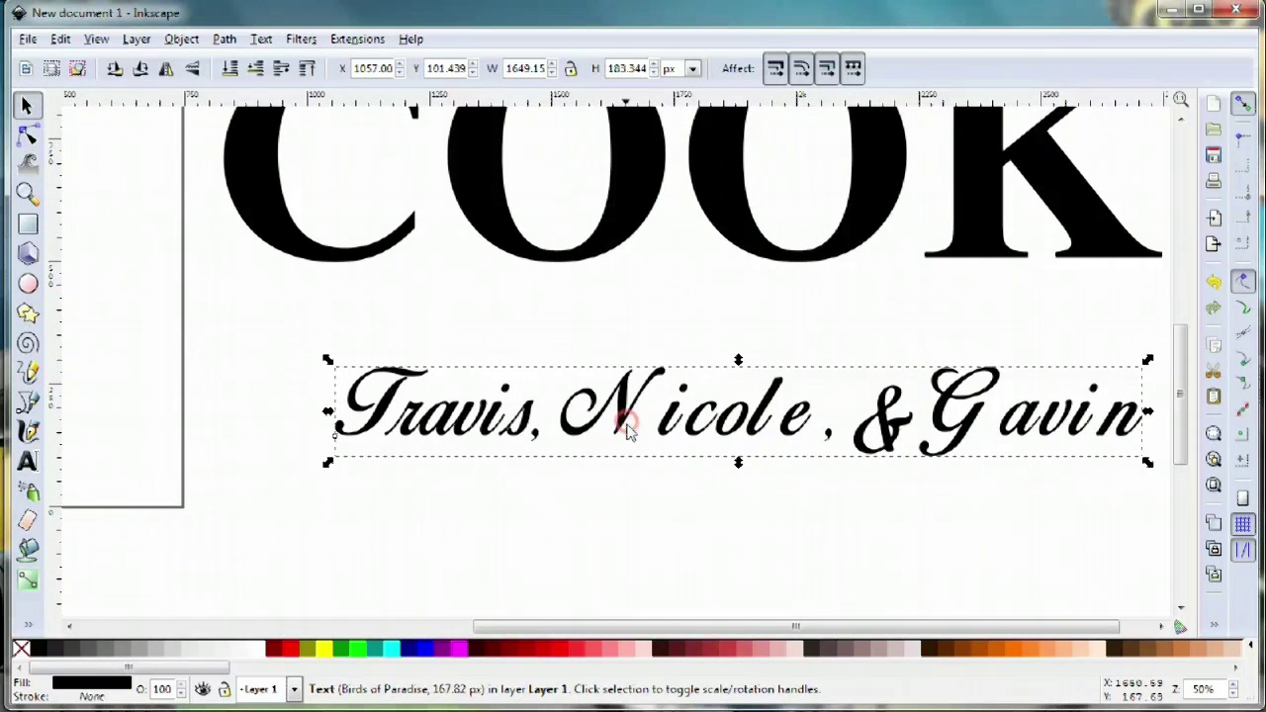
Convert the names to paths, ungroup them, and union the 20 letter paths into one 1662-node path
left_click(225, 39)
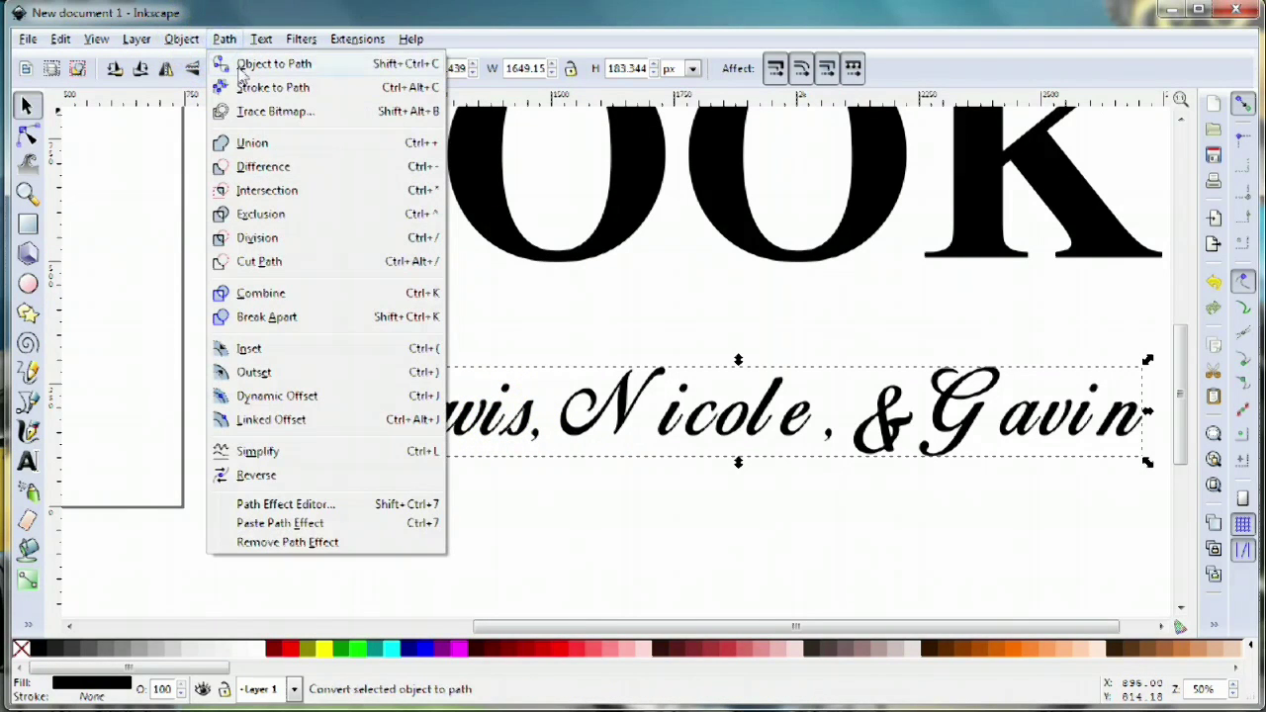
left_click(240, 67)
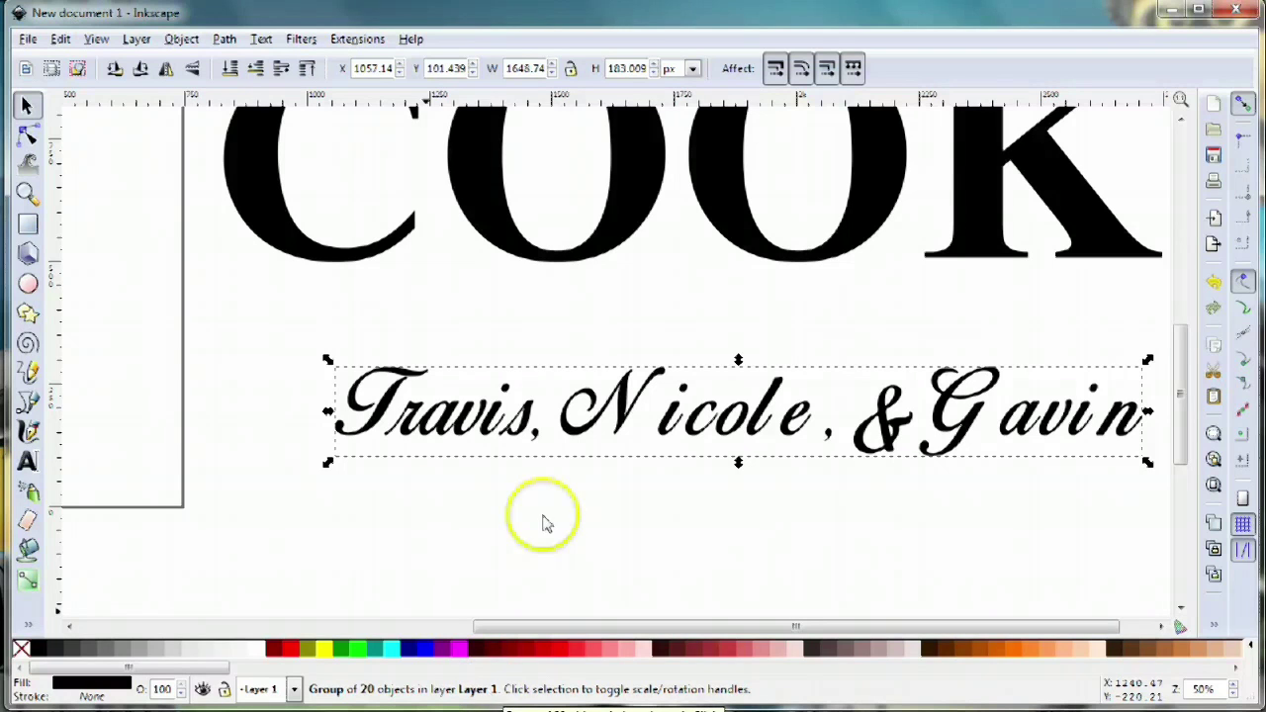
left_click(181, 44)
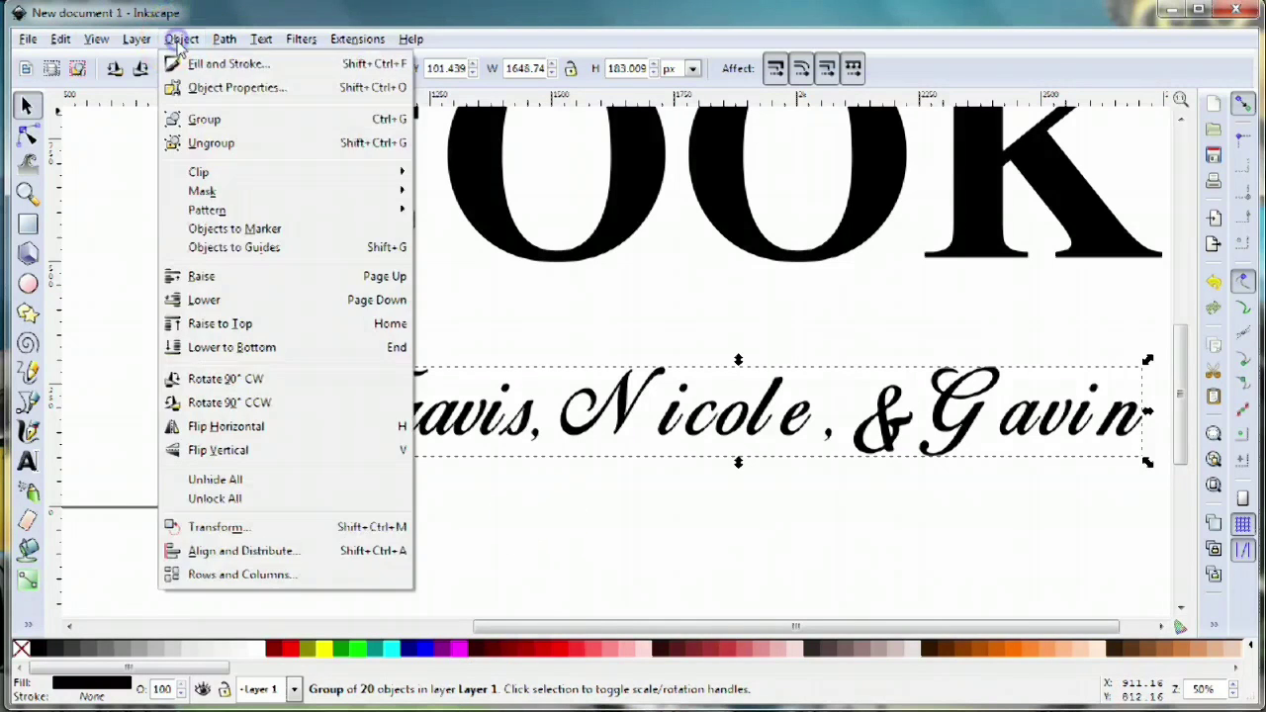
left_click(211, 143)
left_click(243, 205)
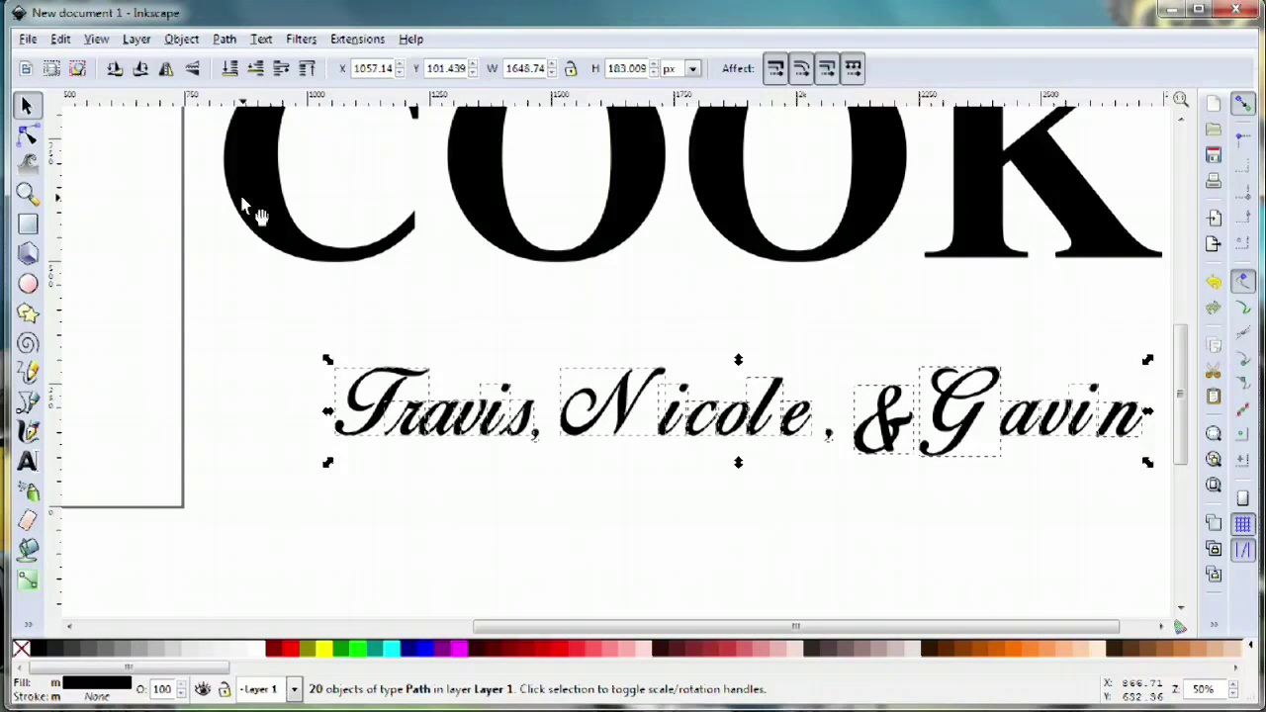
left_click(223, 42)
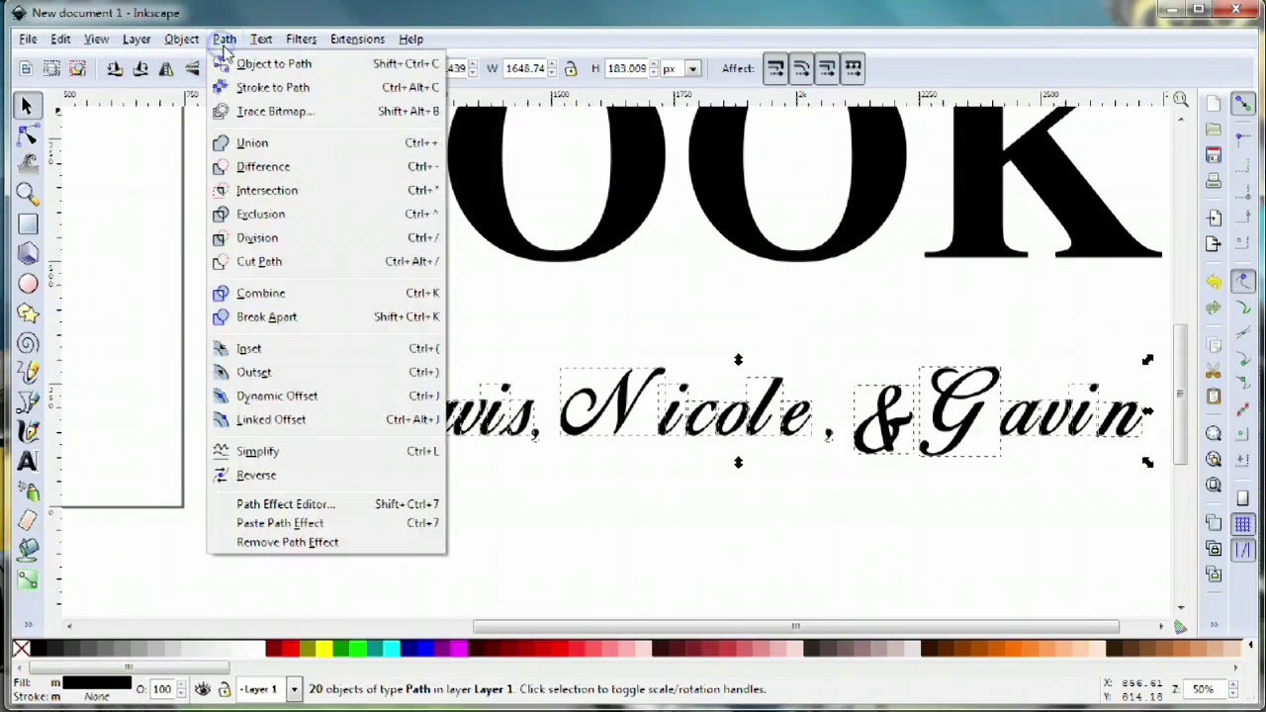
left_click(247, 143)
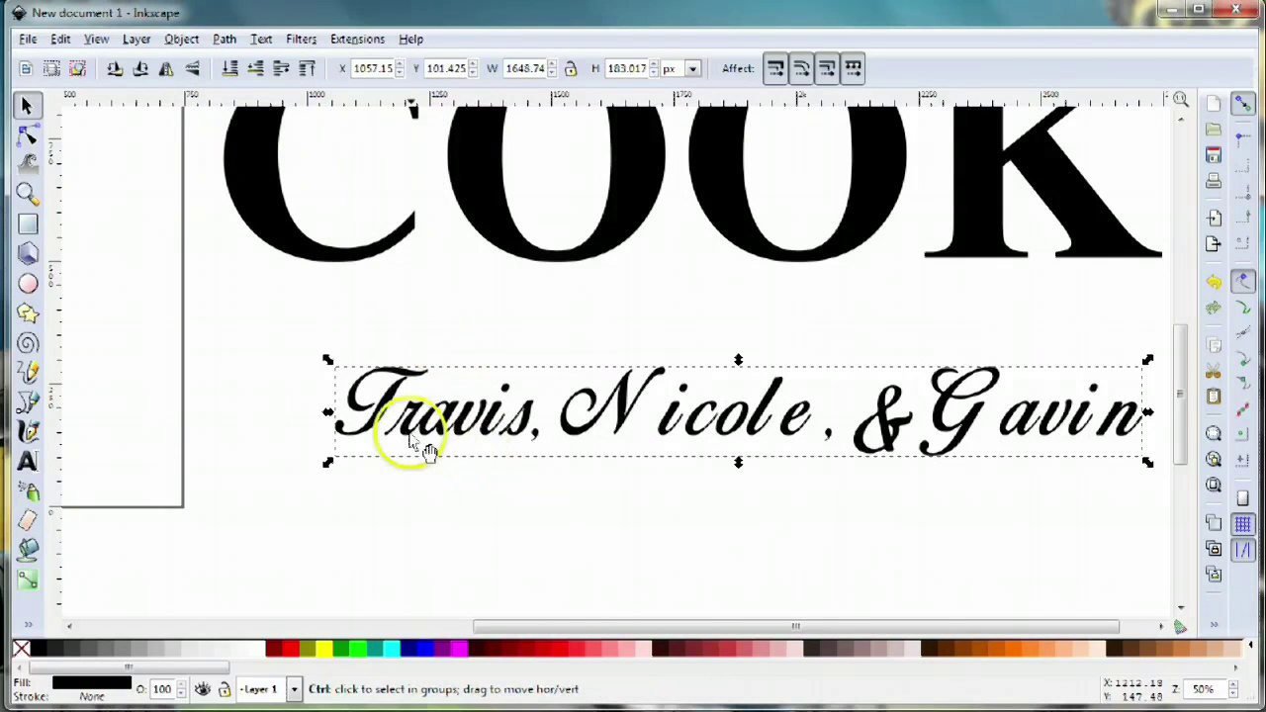
scroll(409, 438, "up", 3)
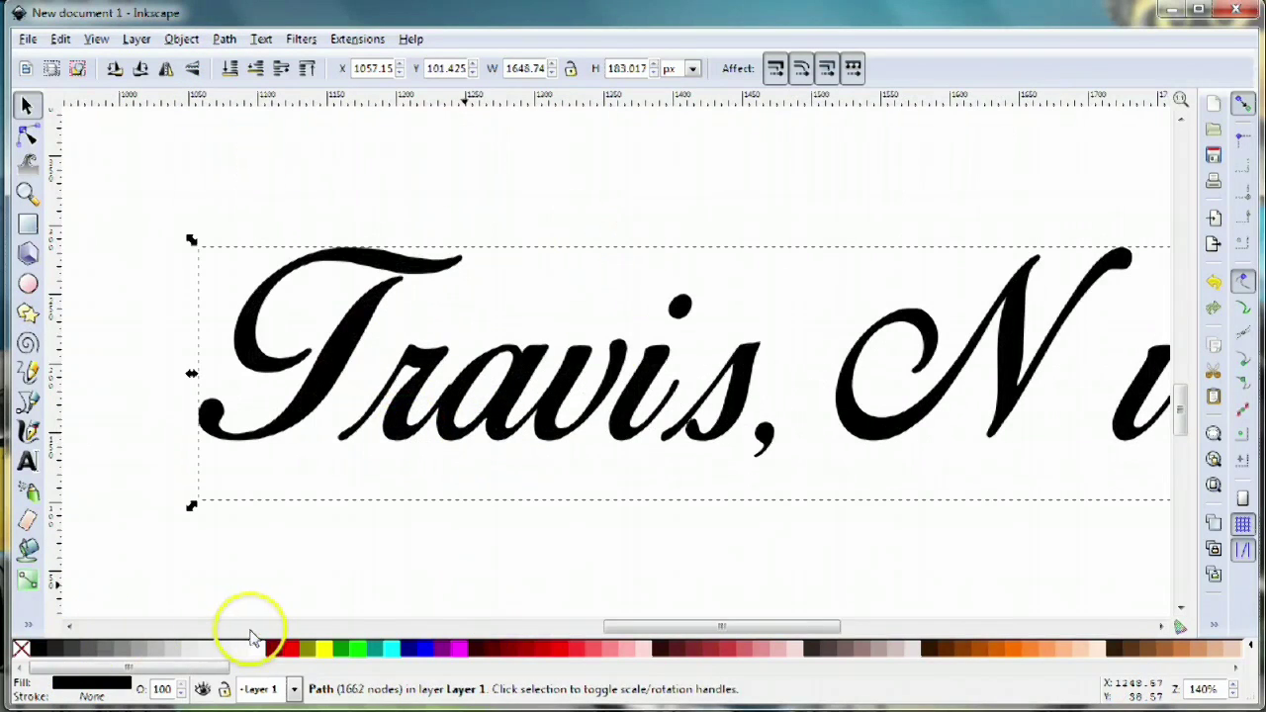
left_click(290, 648)
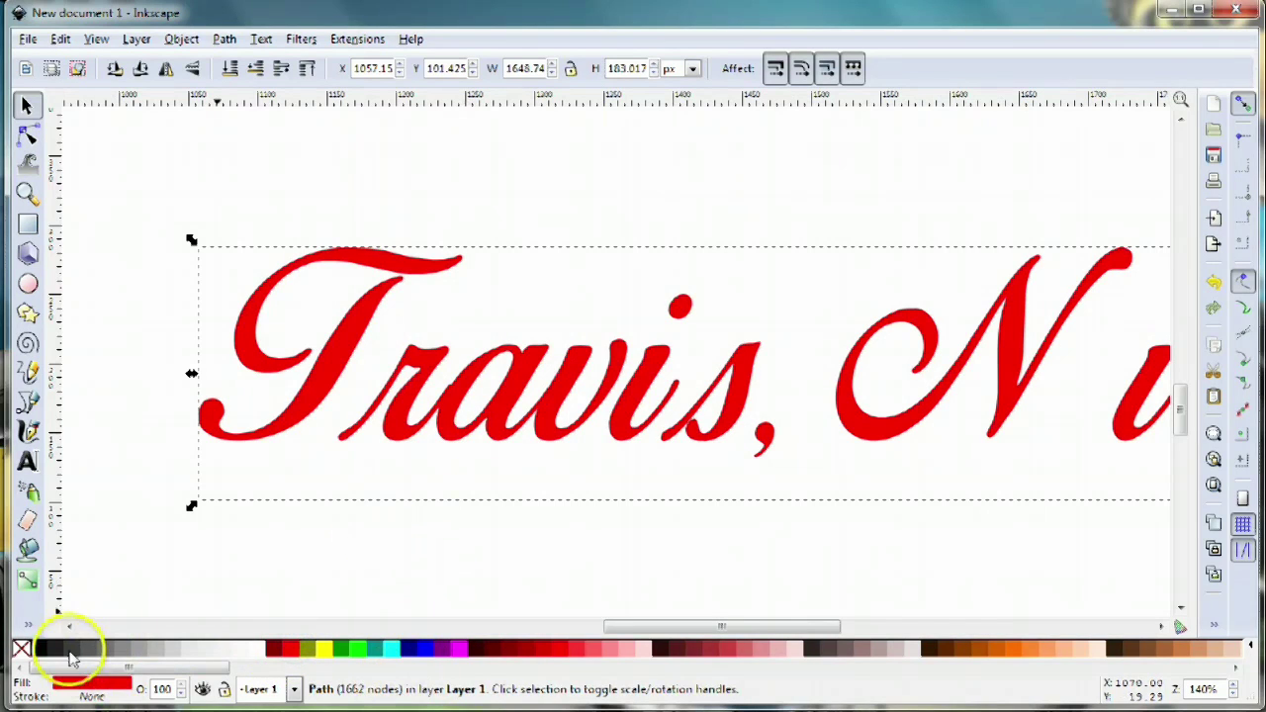
right_click(39, 648)
left_click(87, 678)
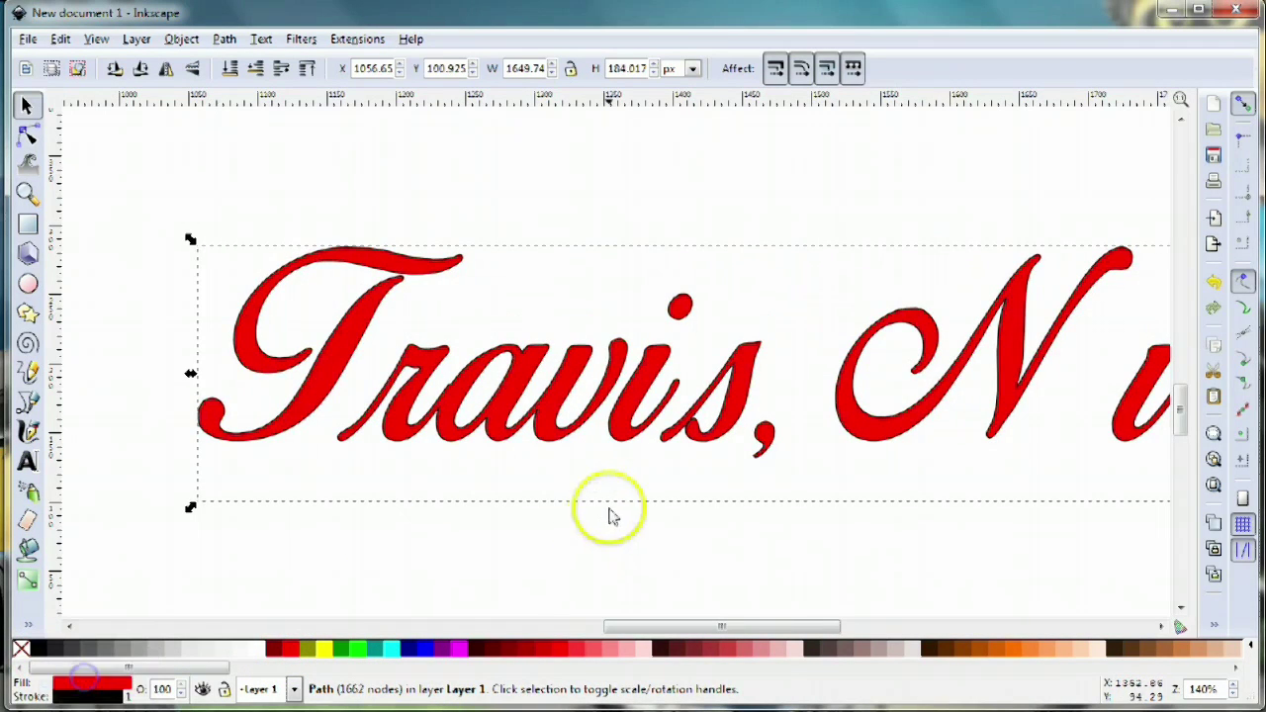
scroll(812, 514, "up", 1)
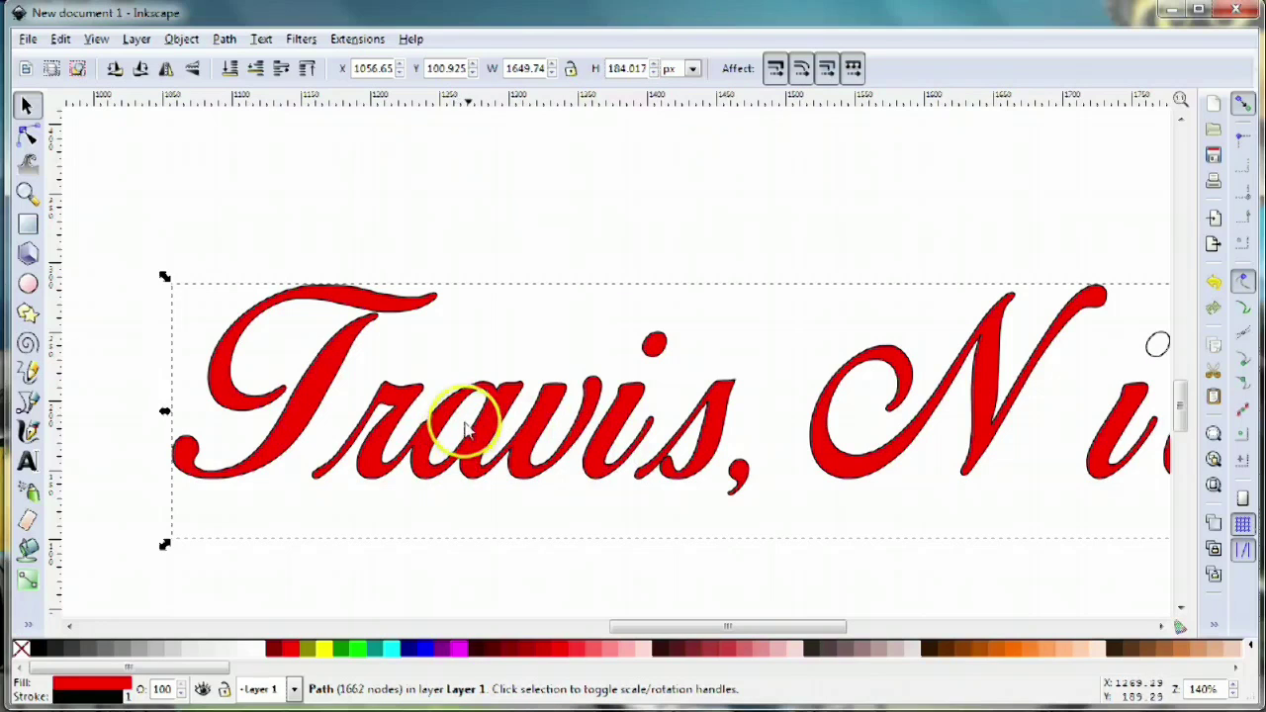
scroll(876, 475, "right", 5)
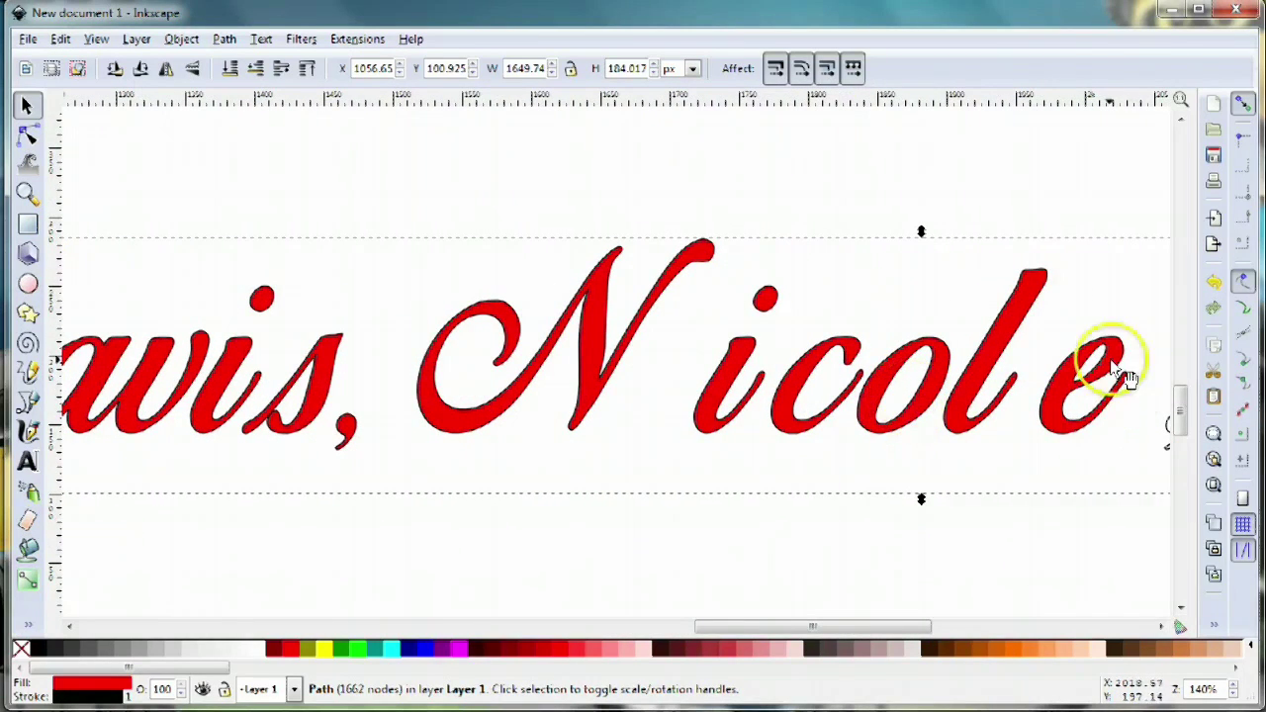
scroll(1018, 440, "right", 5)
scroll(1019, 440, "right", 7)
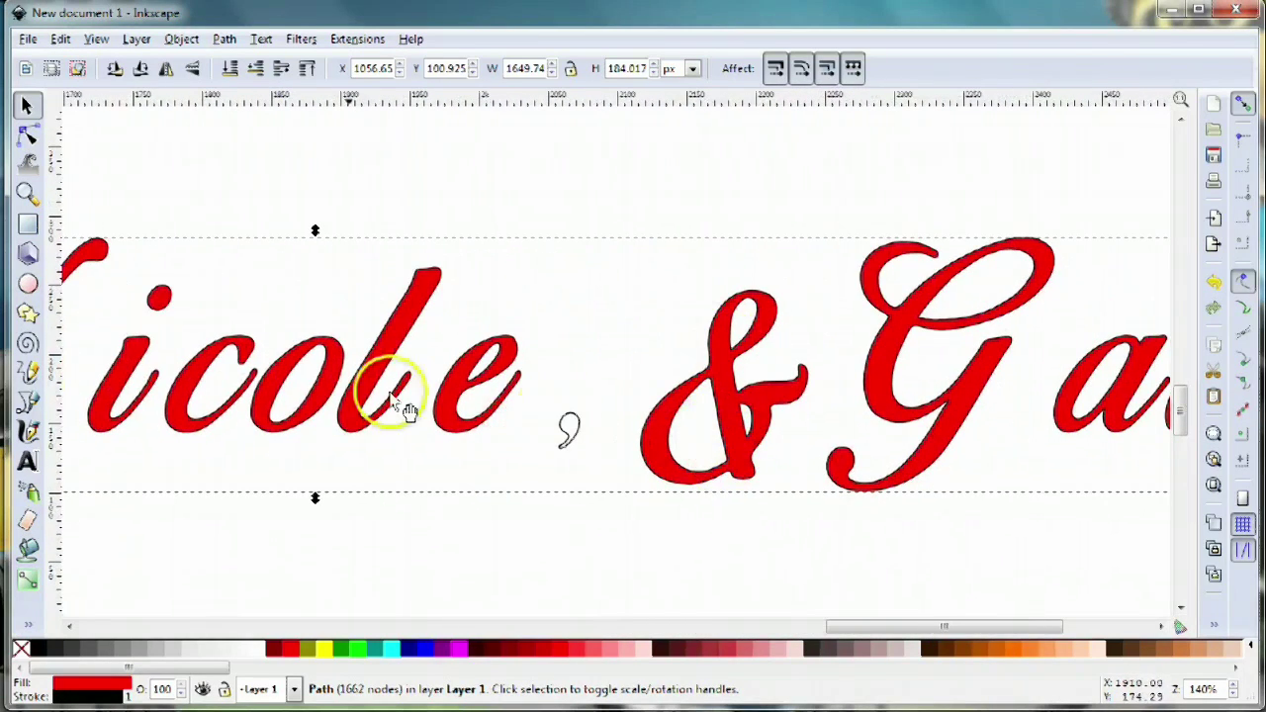
scroll(829, 390, "left", 12)
scroll(339, 396, "left", 8)
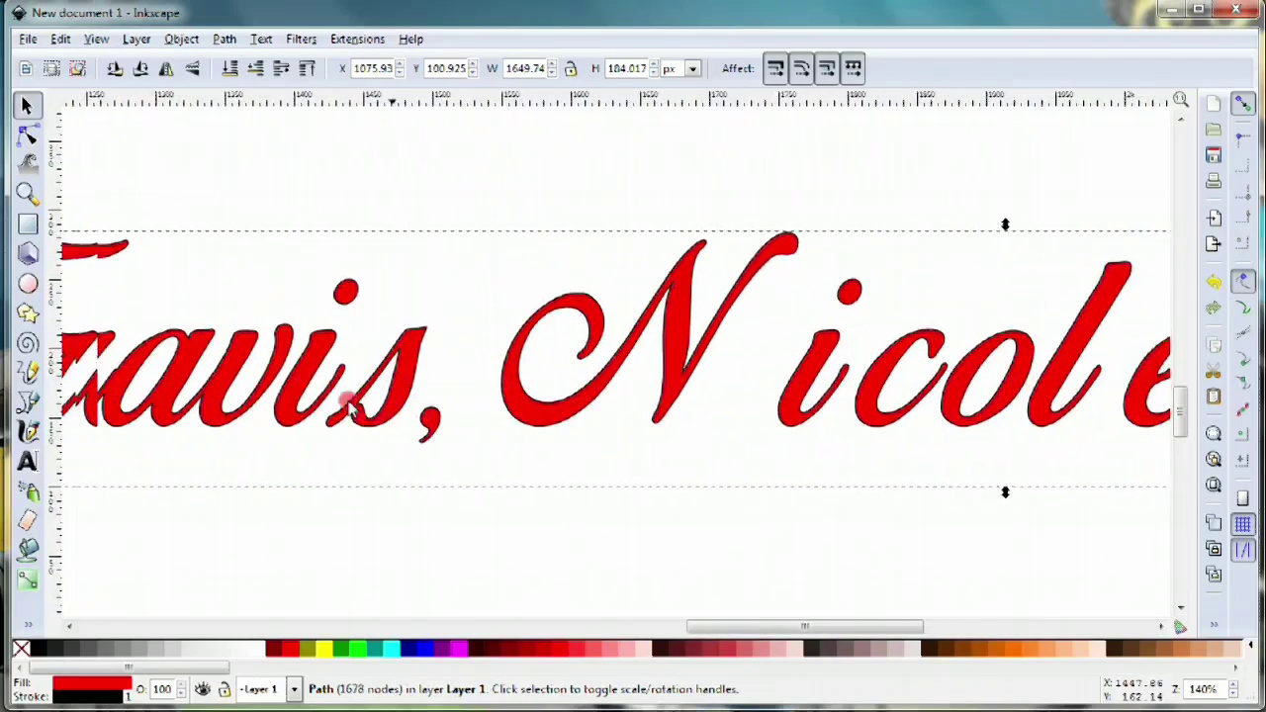
scroll(473, 460, "up", 4)
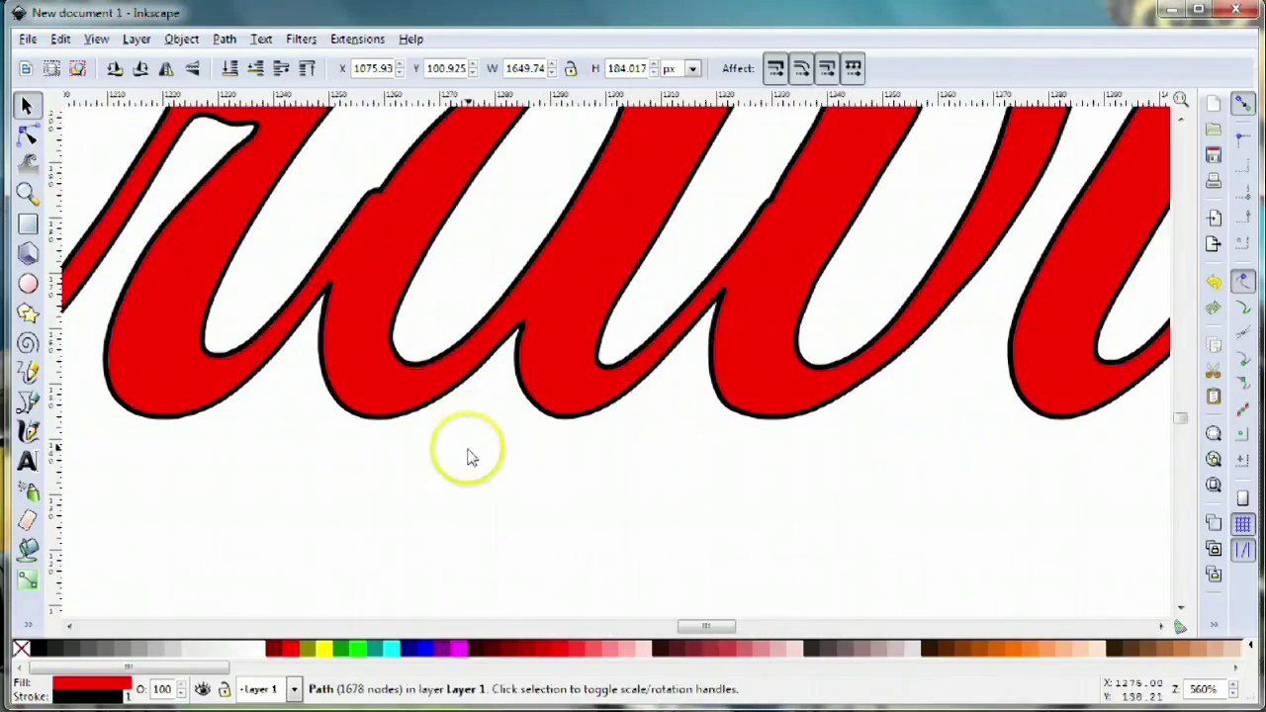
scroll(515, 411, "down", 2)
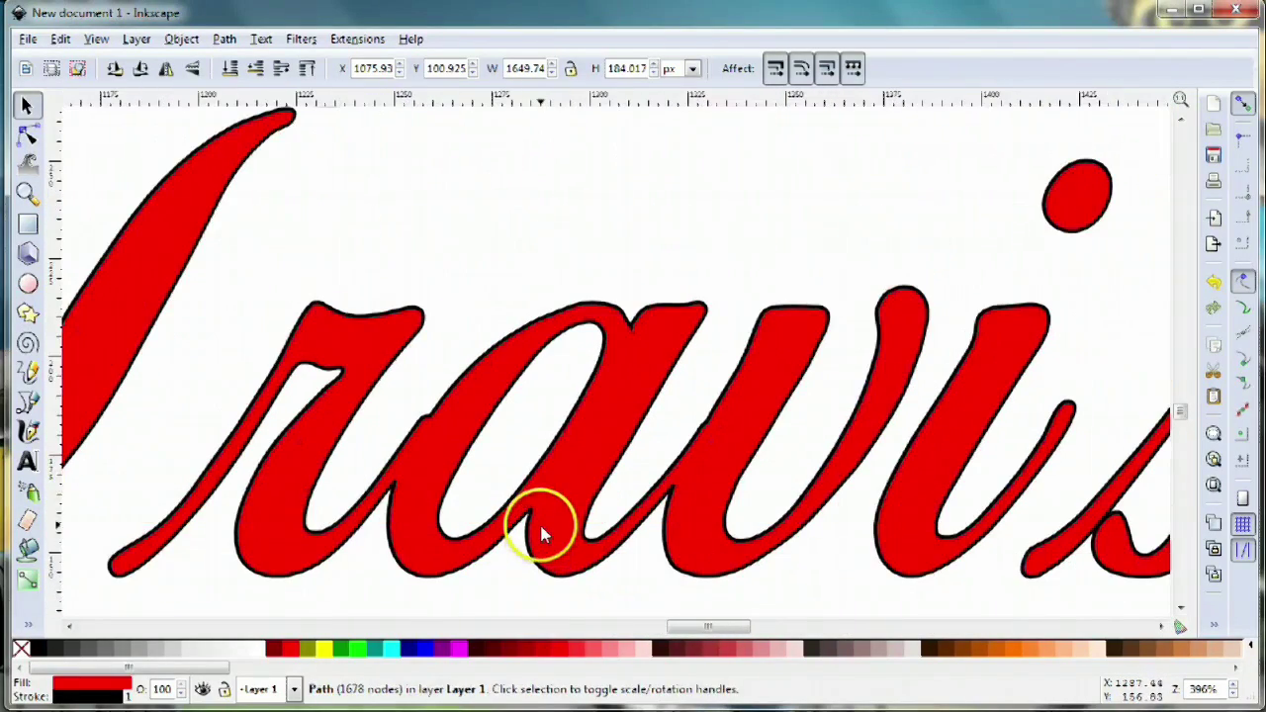
scroll(539, 524, "up", 1)
Draw a four-sided Bezier shape over the bottom of the a and fill it blue
left_click(28, 401)
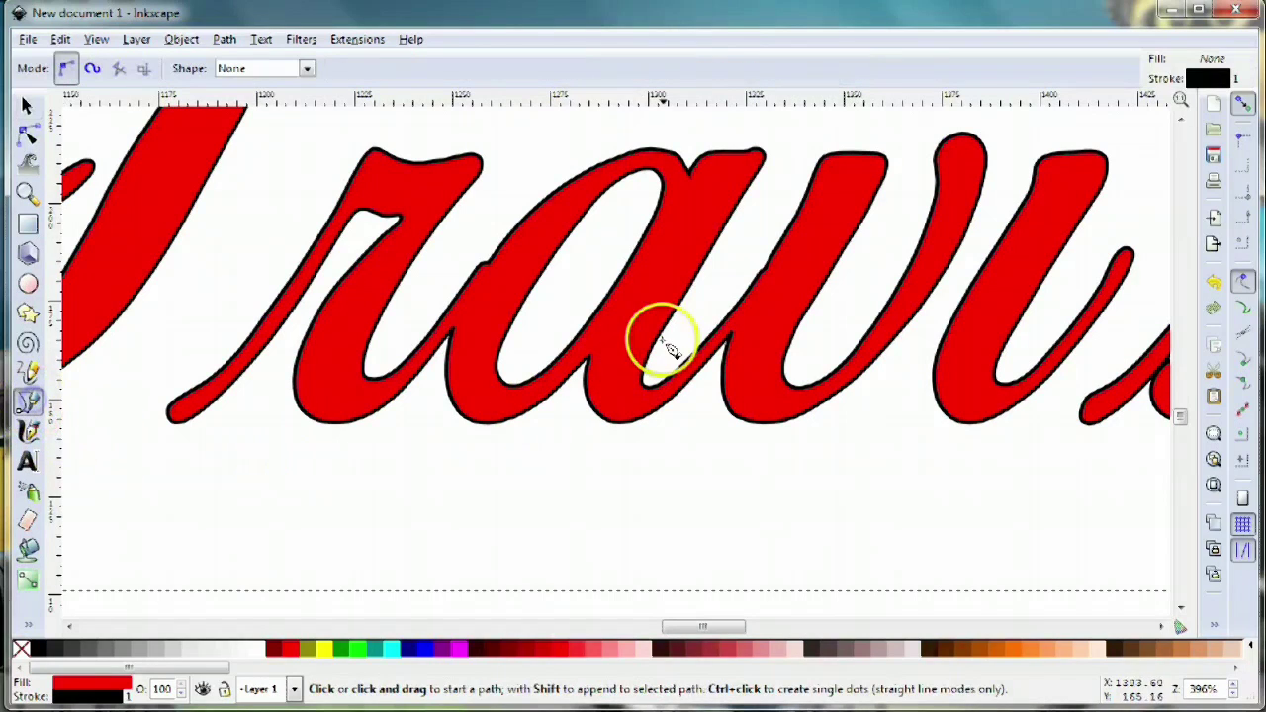
left_click(546, 321)
left_click_drag(514, 485, 566, 490)
left_click(582, 299)
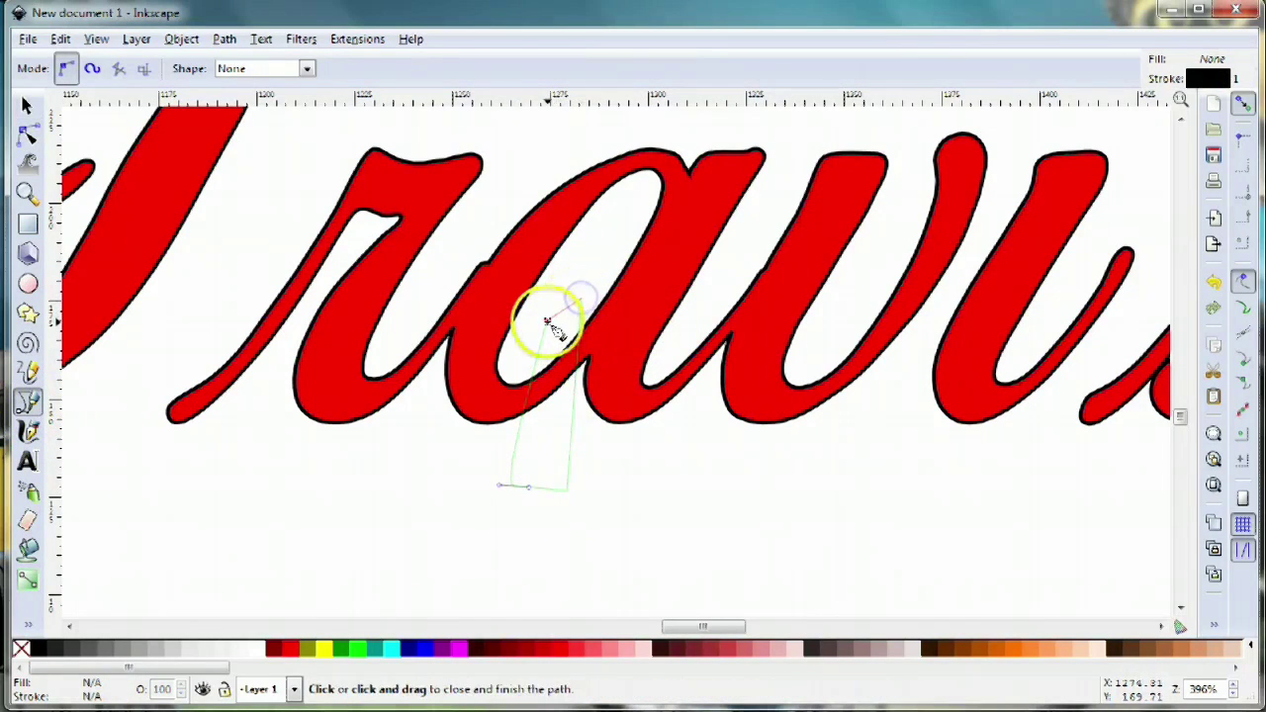
left_click(546, 321)
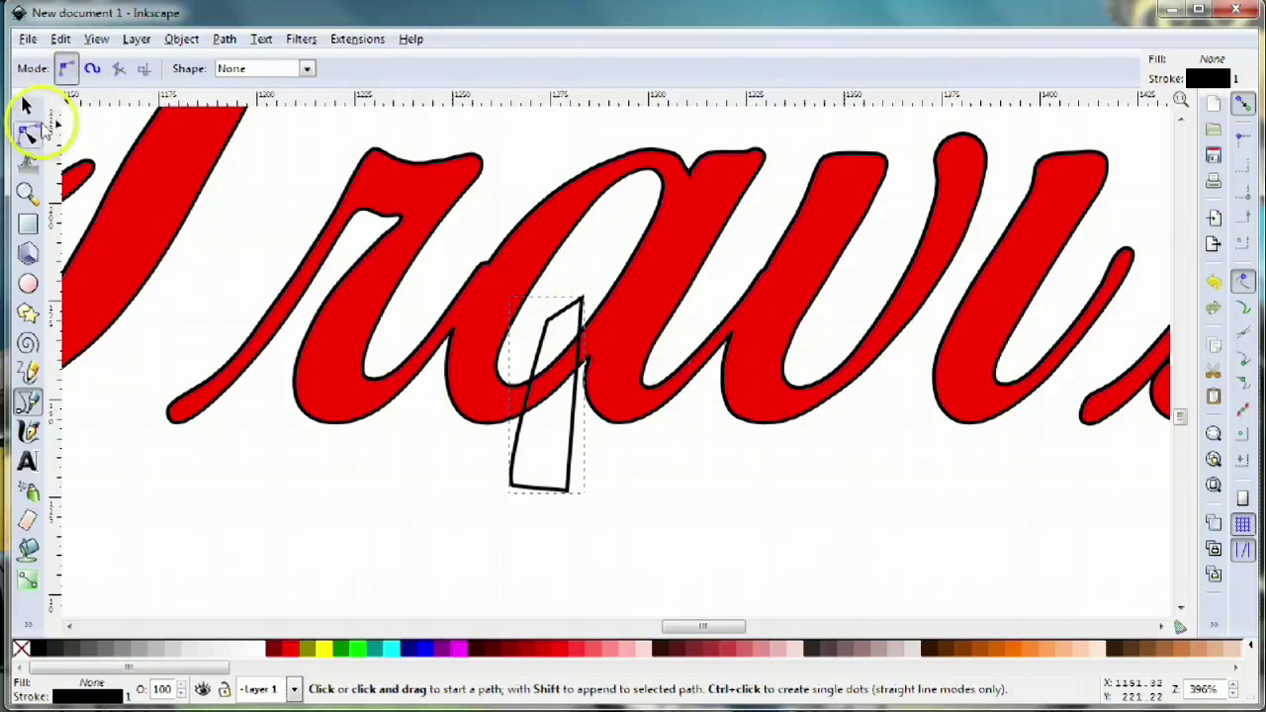
left_click(28, 103)
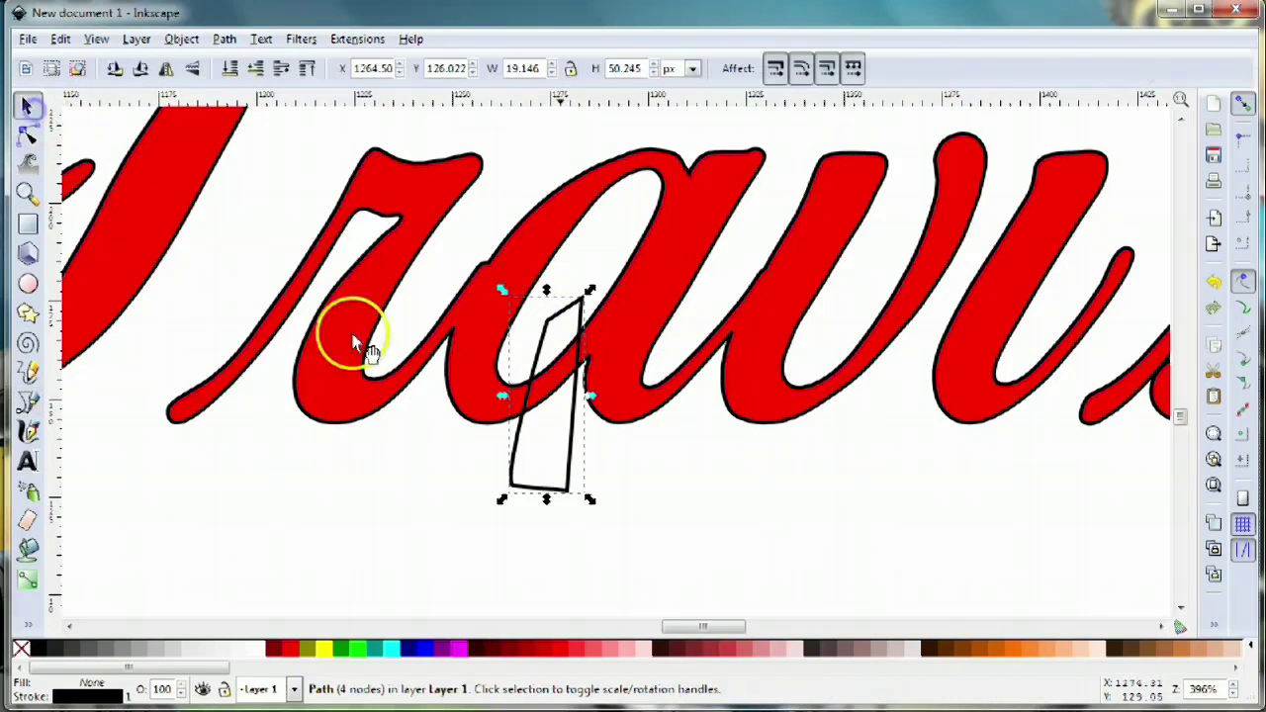
left_click(423, 649)
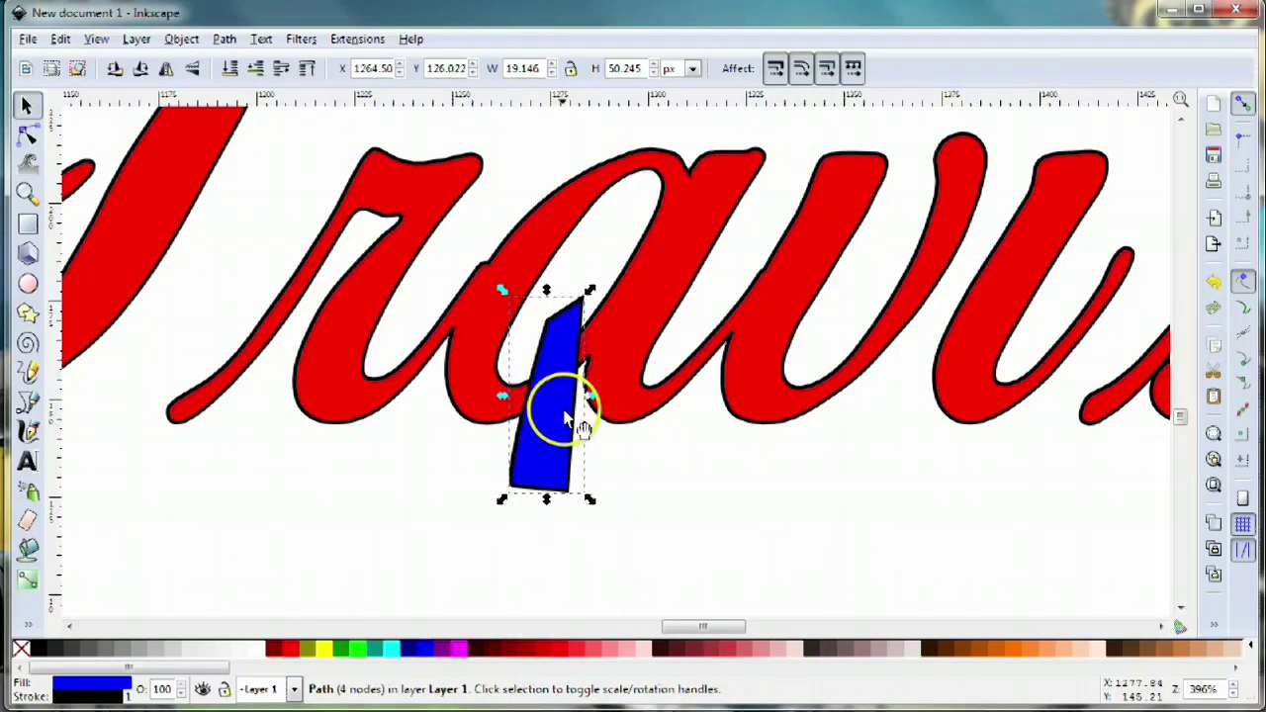
left_click_drag(564, 406, 571, 393)
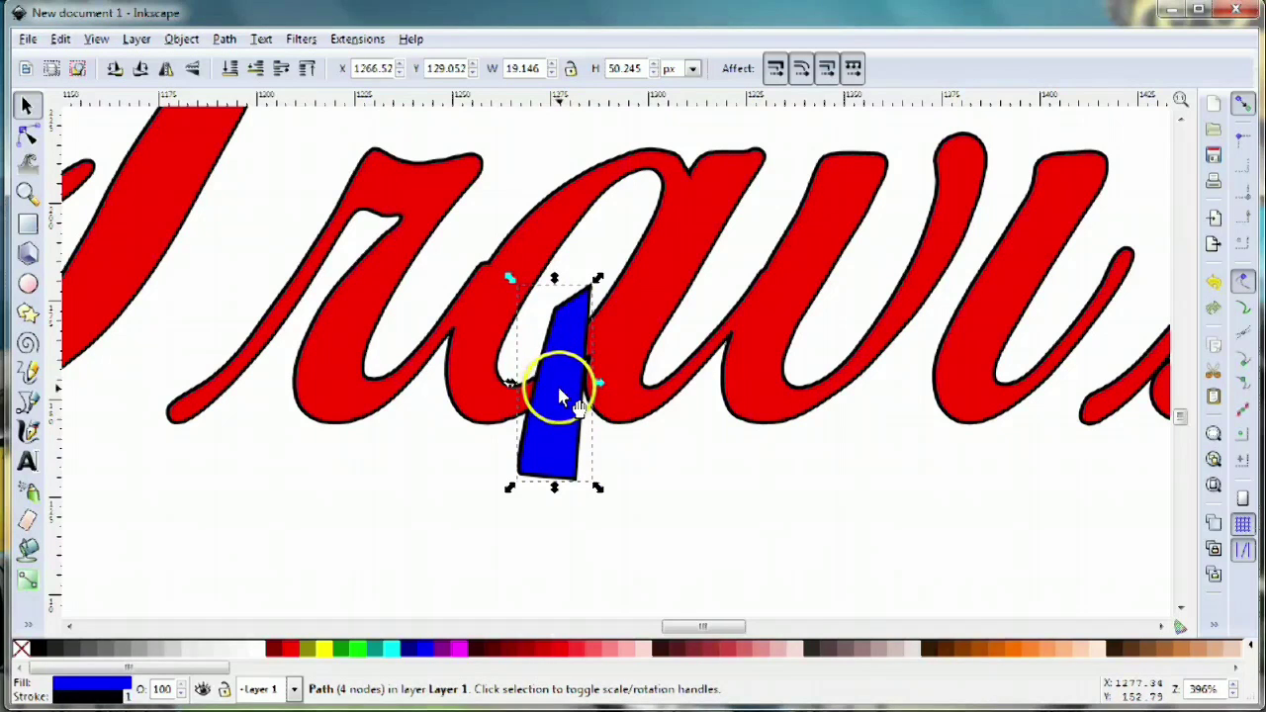
Add the red lettering path to the selection alongside the blue shape
key("shift")
left_click(665, 282, "shift")
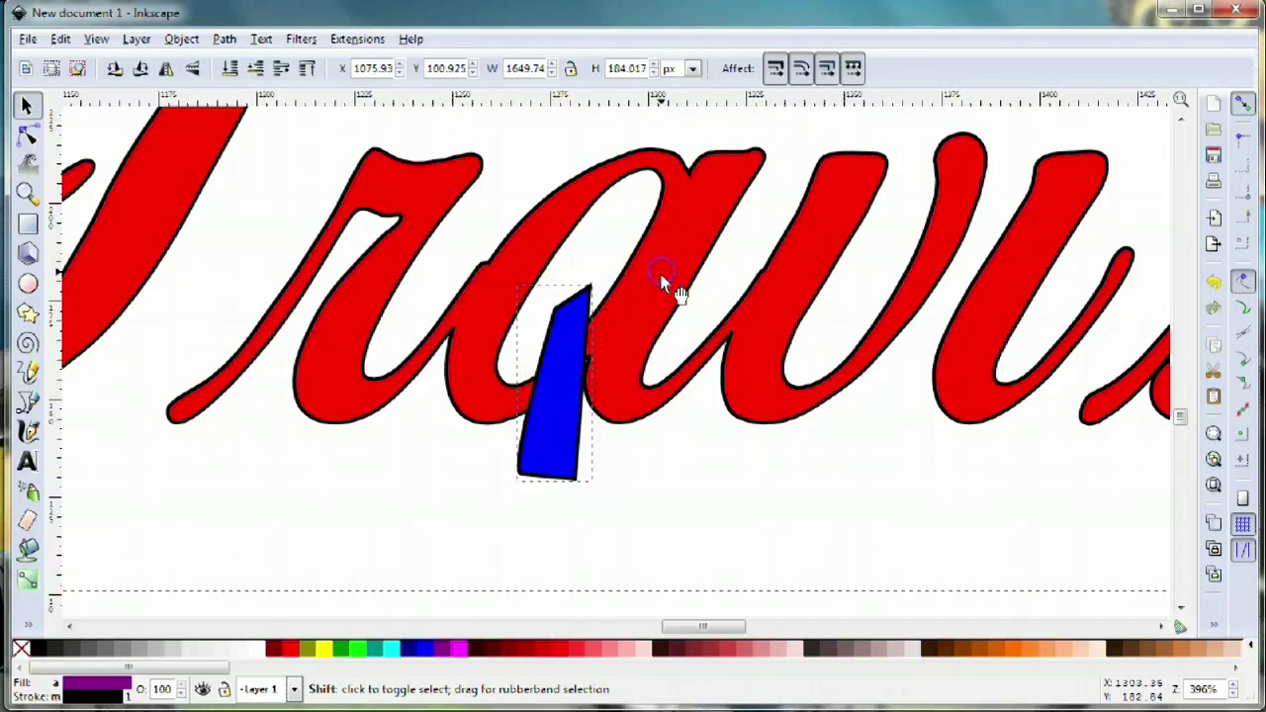
left_click(225, 39)
Apply Path > Difference to subtract the blue shape, then pan along the whole names line to review it
left_click(269, 168)
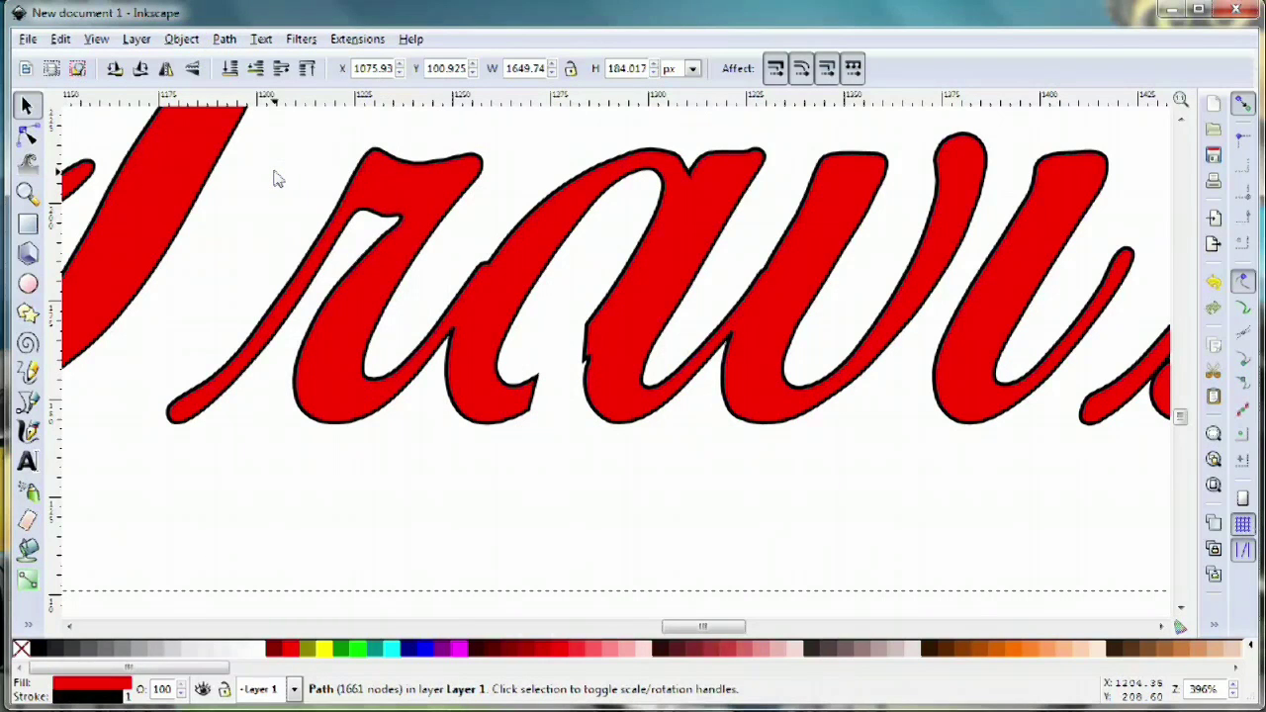
left_click_drag(890, 424, 587, 432)
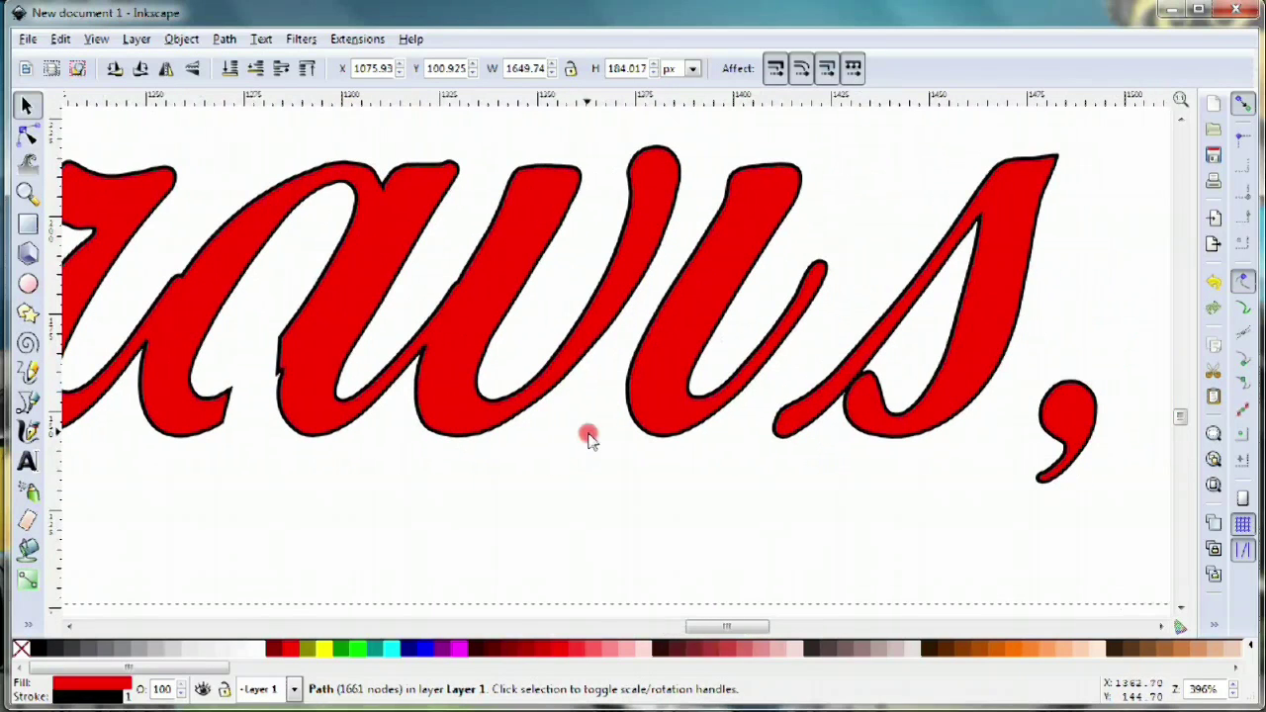
scroll(565, 452, "down", 2)
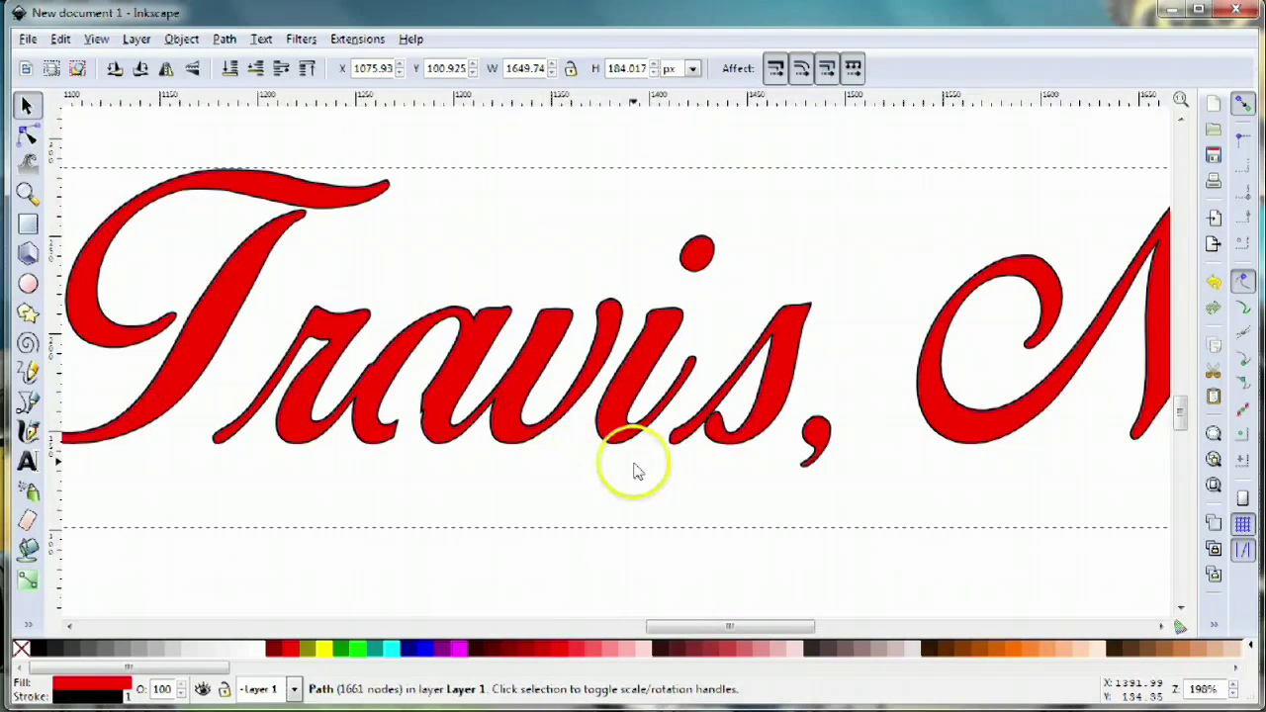
scroll(631, 465, "up", 1)
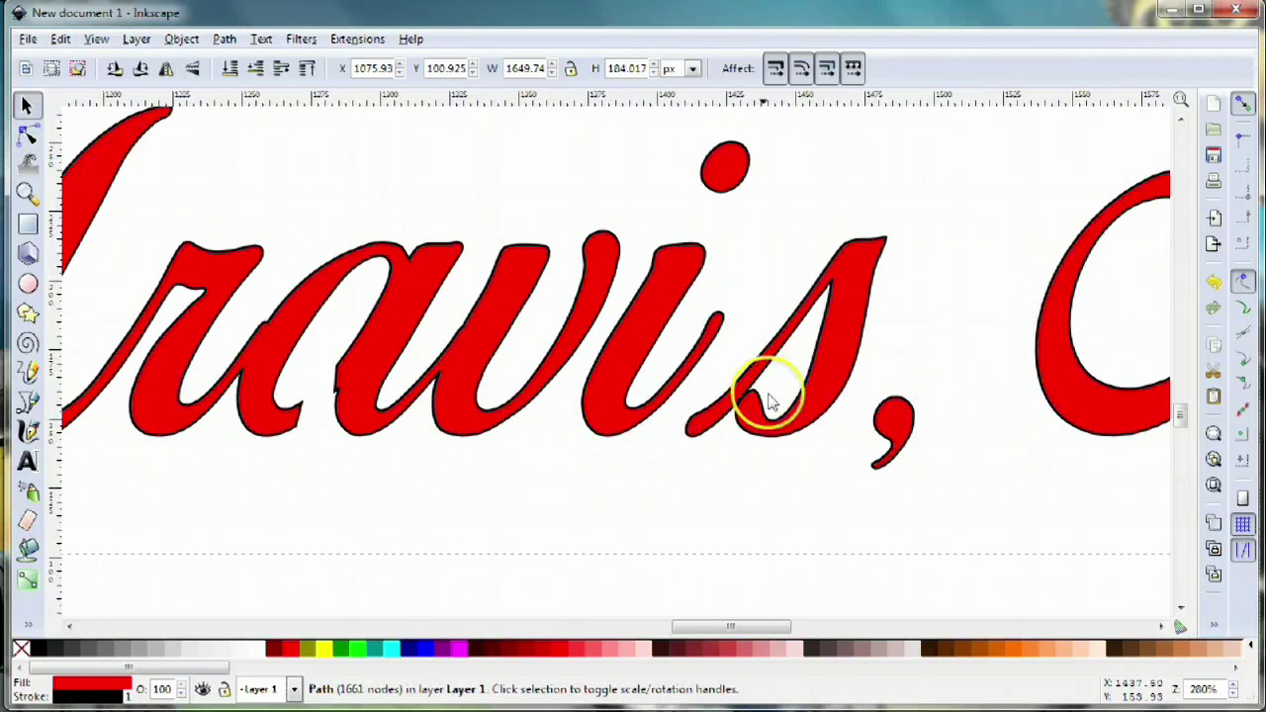
left_click_drag(905, 423, 401, 446)
scroll(742, 440, "down", 3)
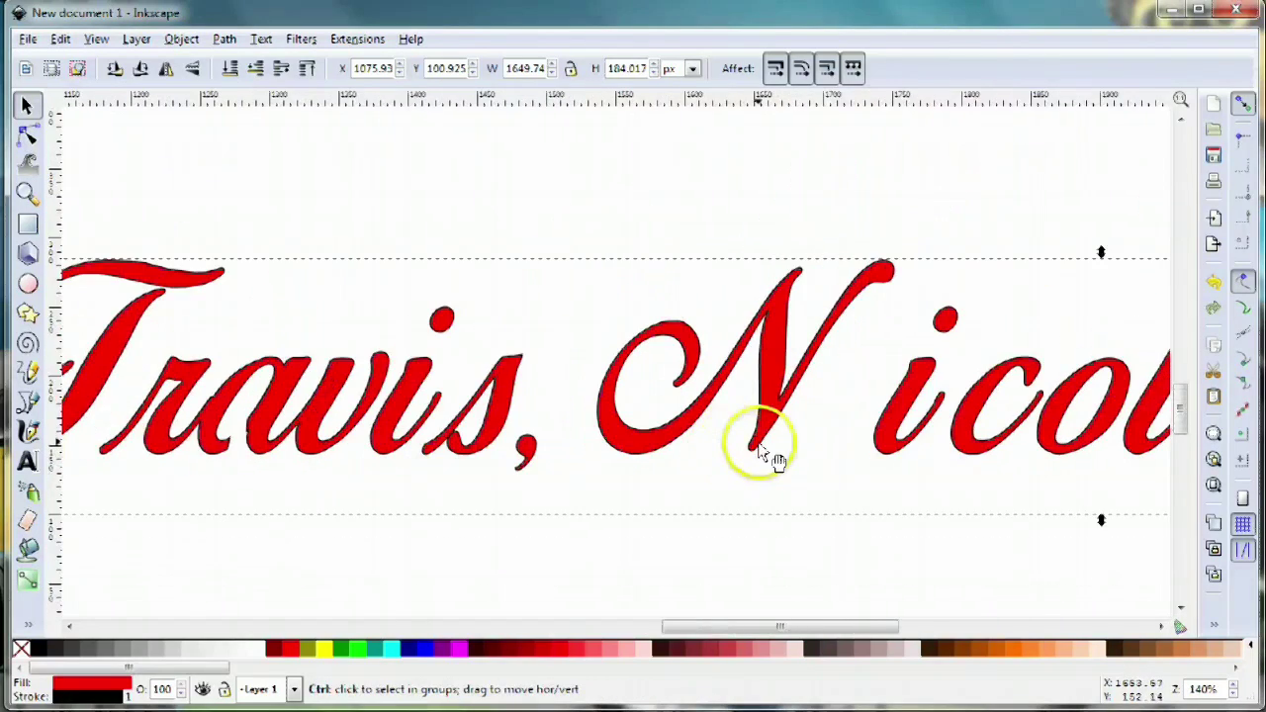
left_click_drag(915, 474, 189, 396)
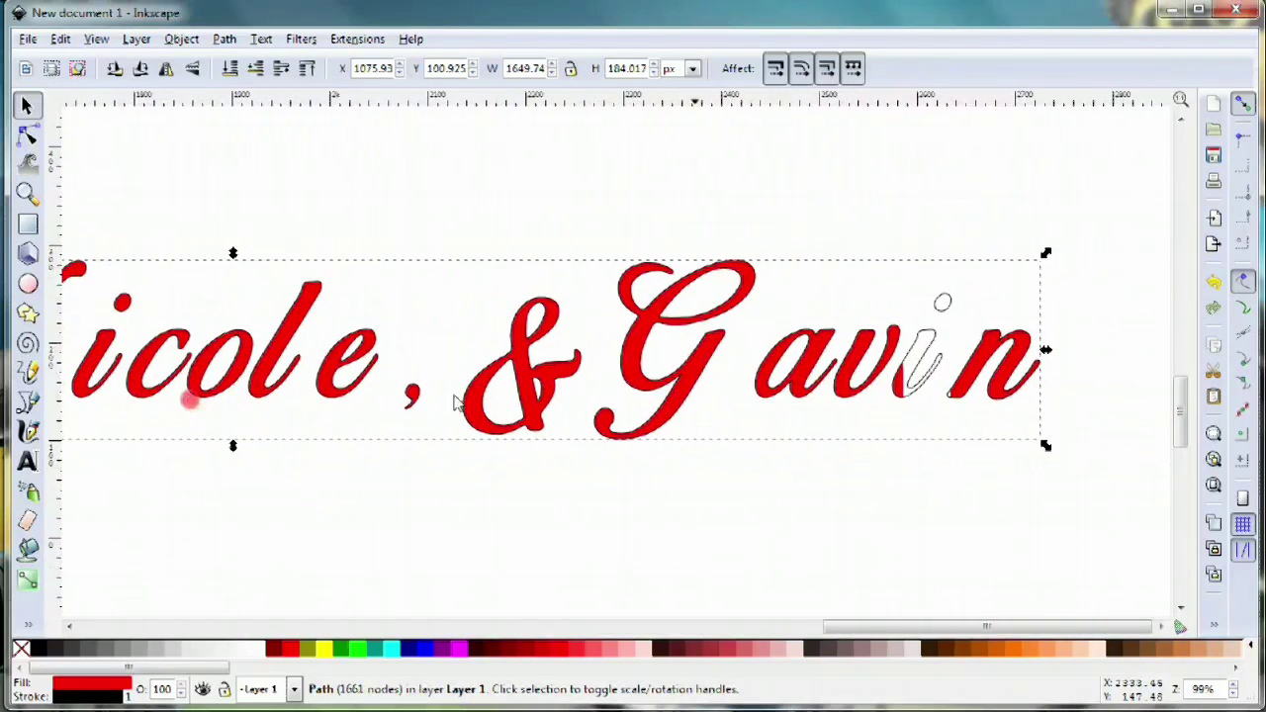
left_click_drag(913, 438, 959, 381)
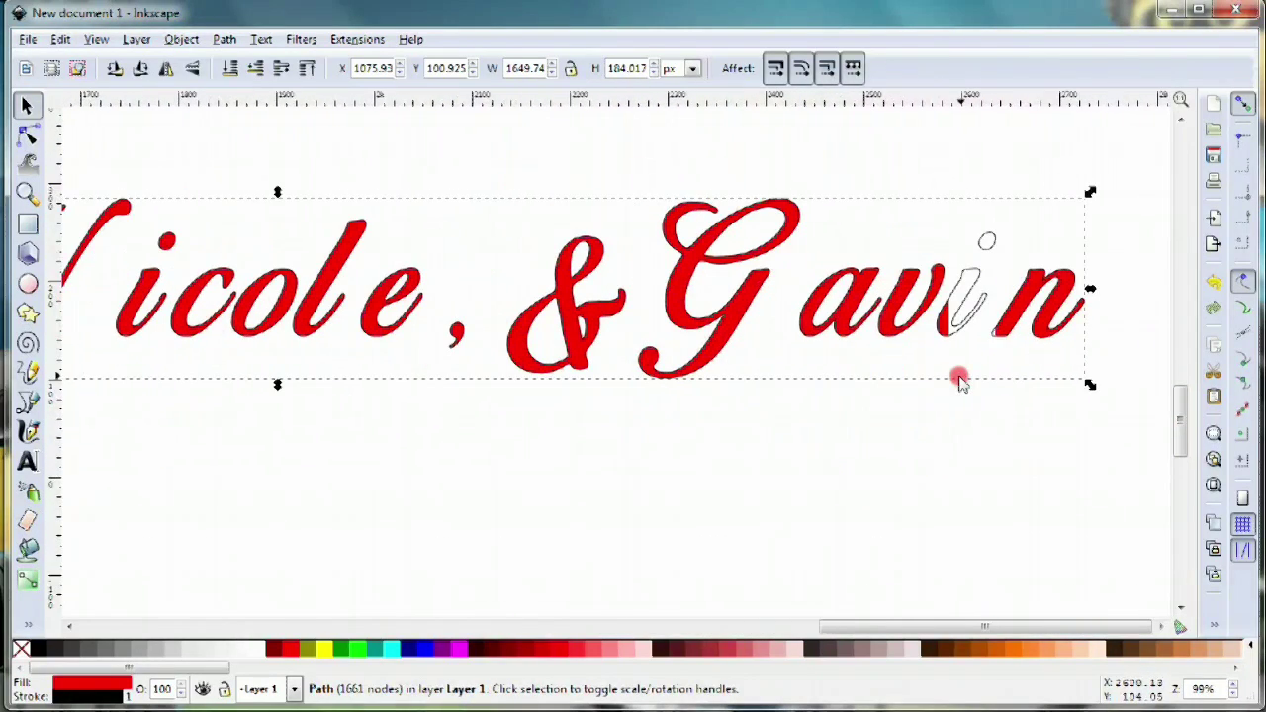
scroll(732, 447, "down", 2)
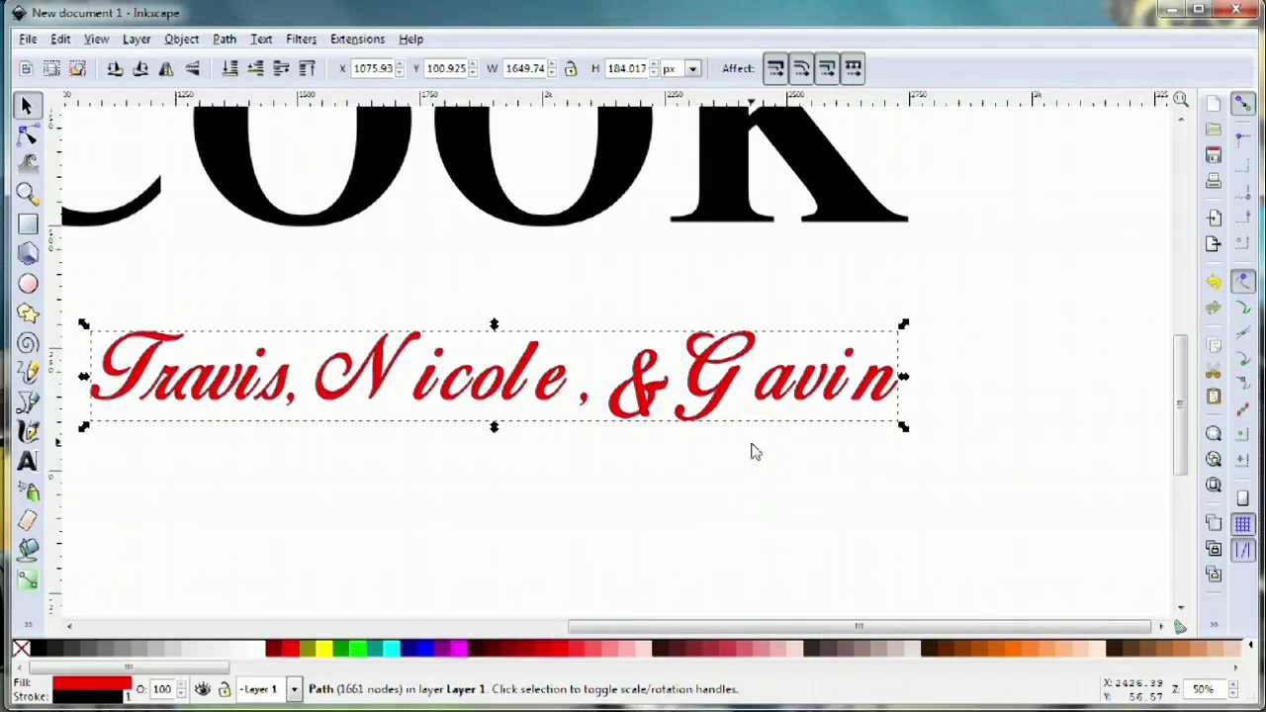
Delete and restore the names path, then enlarge it to about 341%
key("Delete")
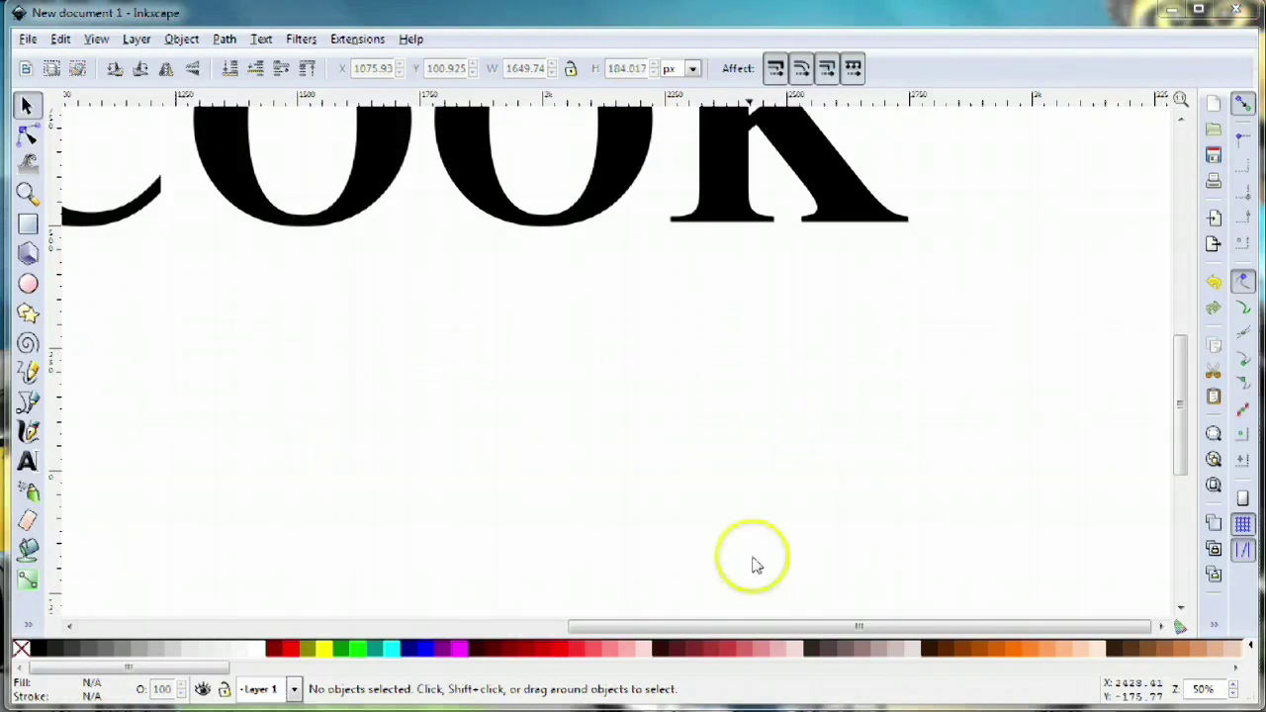
key("ctrl+z")
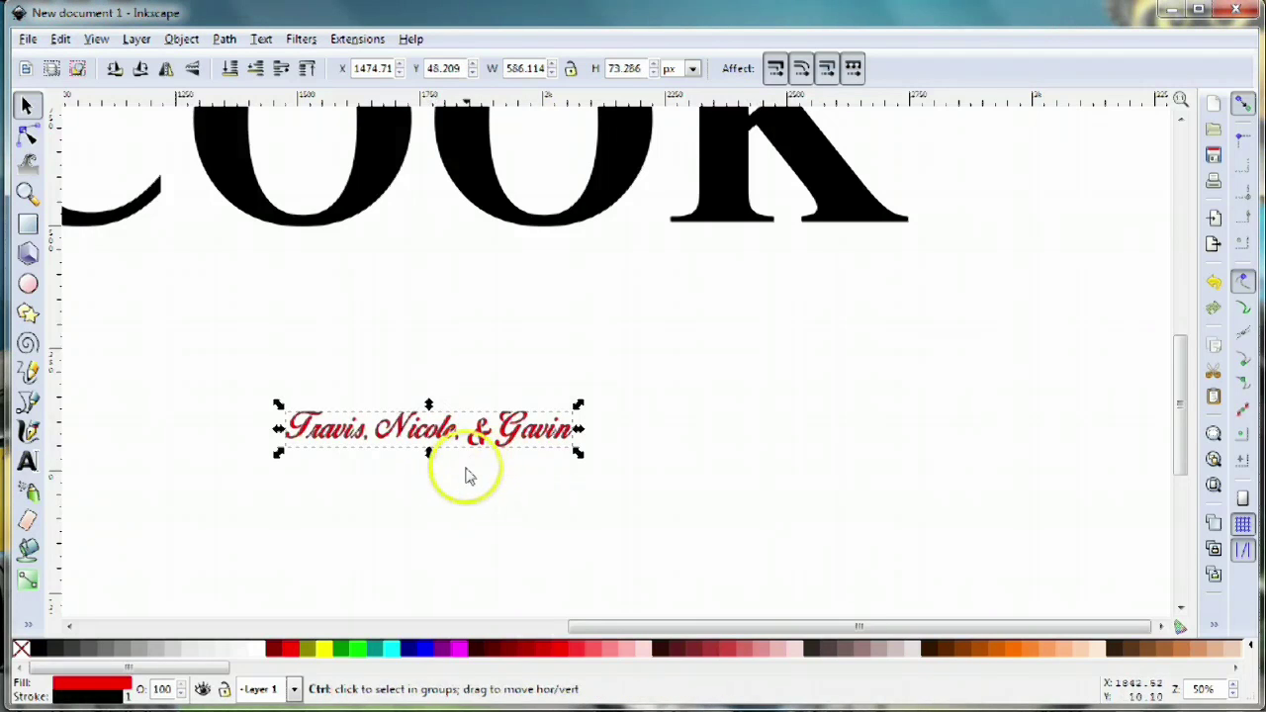
scroll(469, 476, "down", 2)
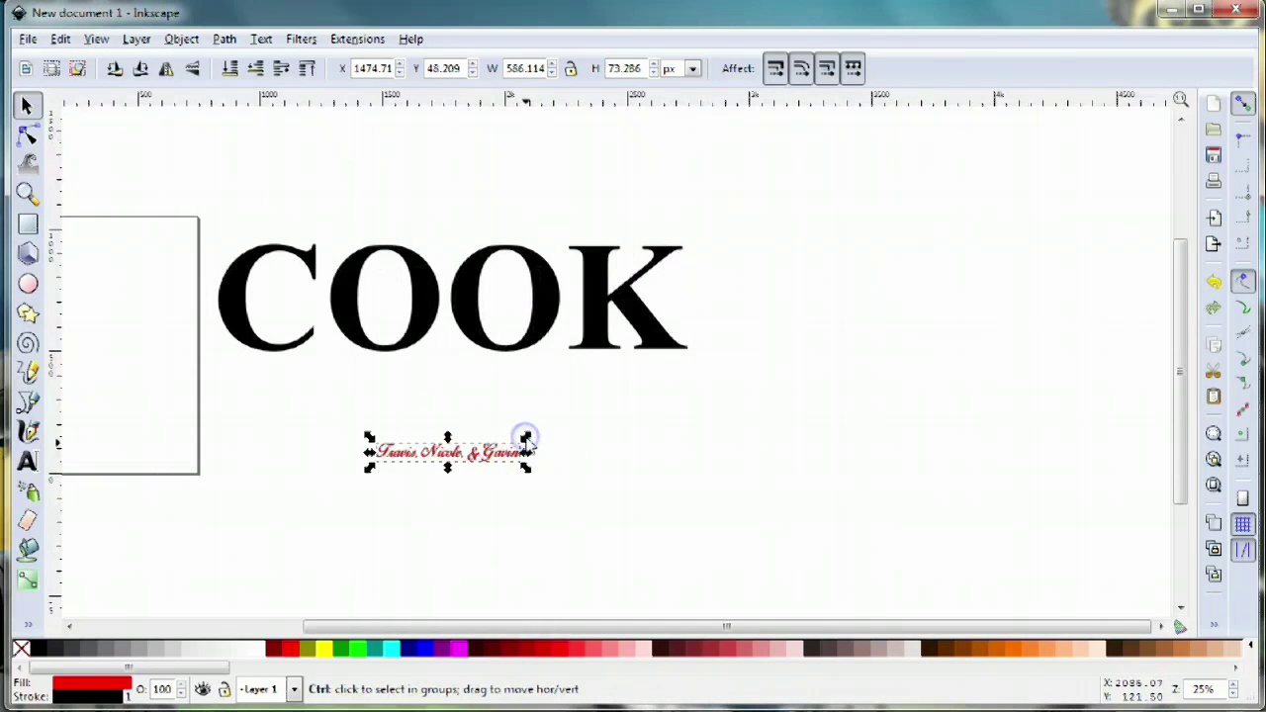
left_click_drag(526, 438, 871, 352)
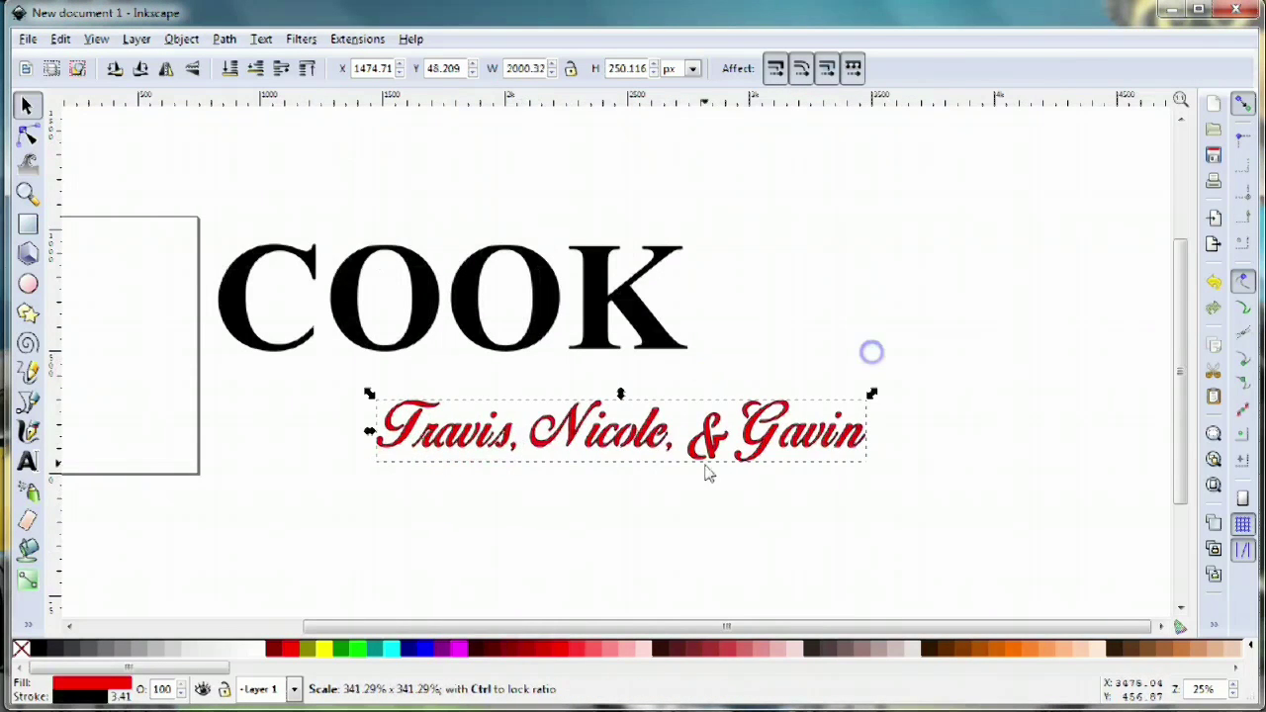
Move the script names onto COOK and resize them to match COOK's width
scroll(579, 454, "up", 5)
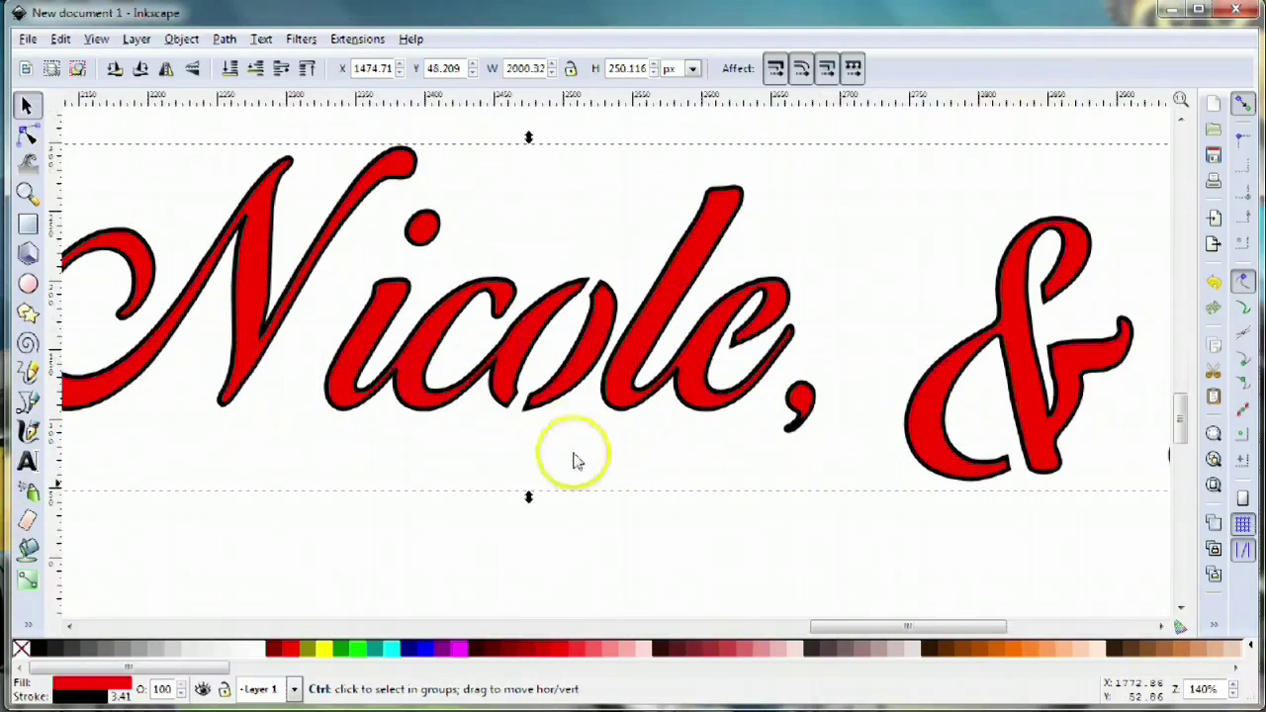
scroll(677, 477, "down", 4)
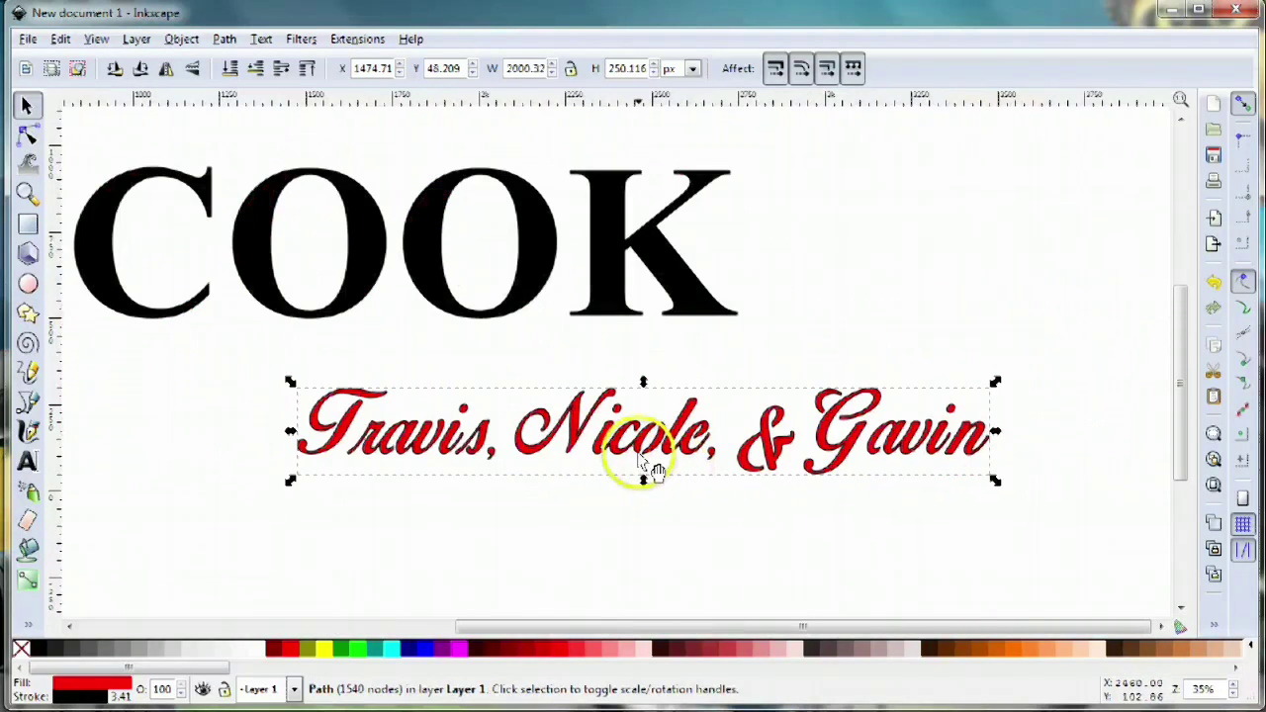
left_click_drag(627, 452, 381, 285)
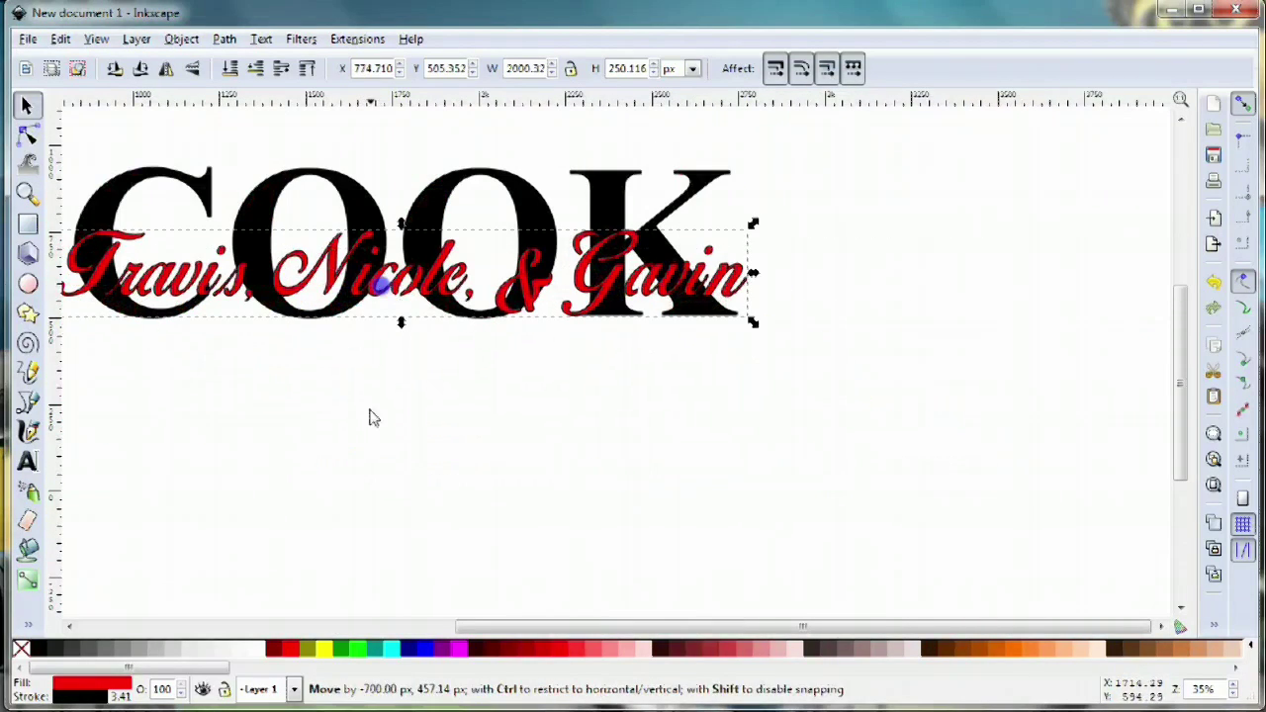
left_click_drag(369, 416, 619, 597)
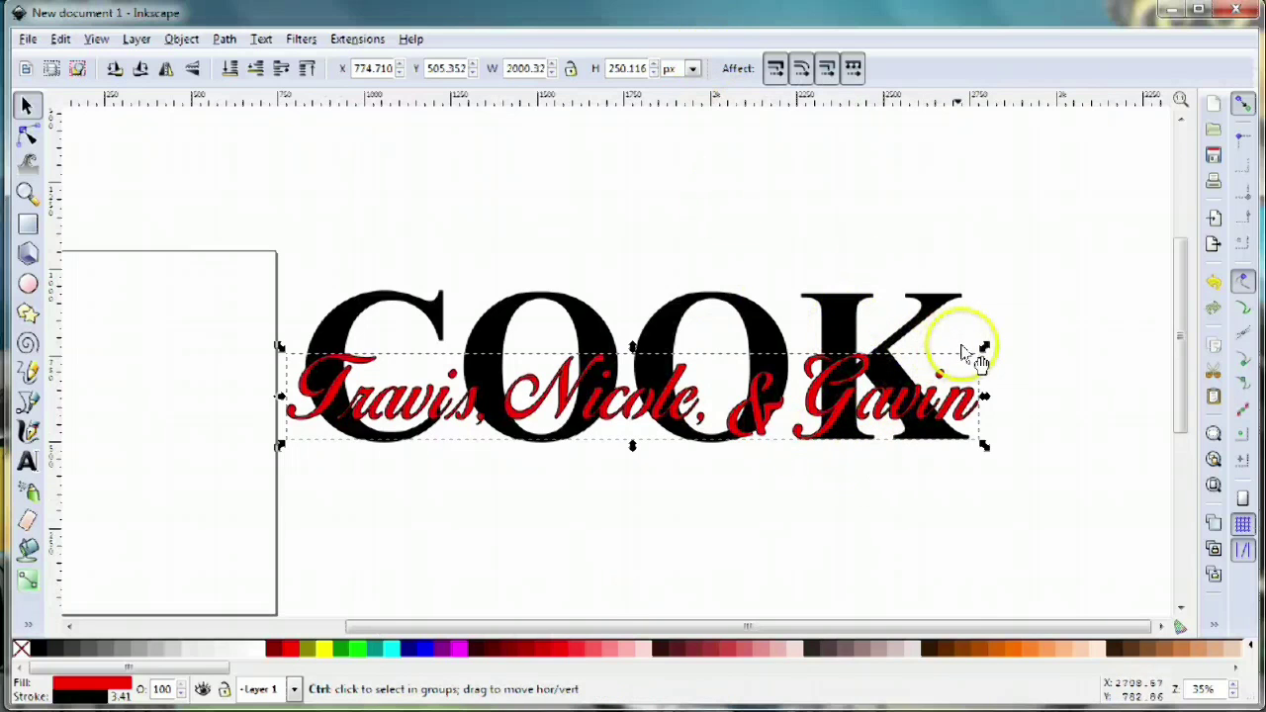
mouse_move(983, 347)
left_mouse_down()
mouse_move(959, 359)
mouse_move(984, 362)
left_mouse_up()
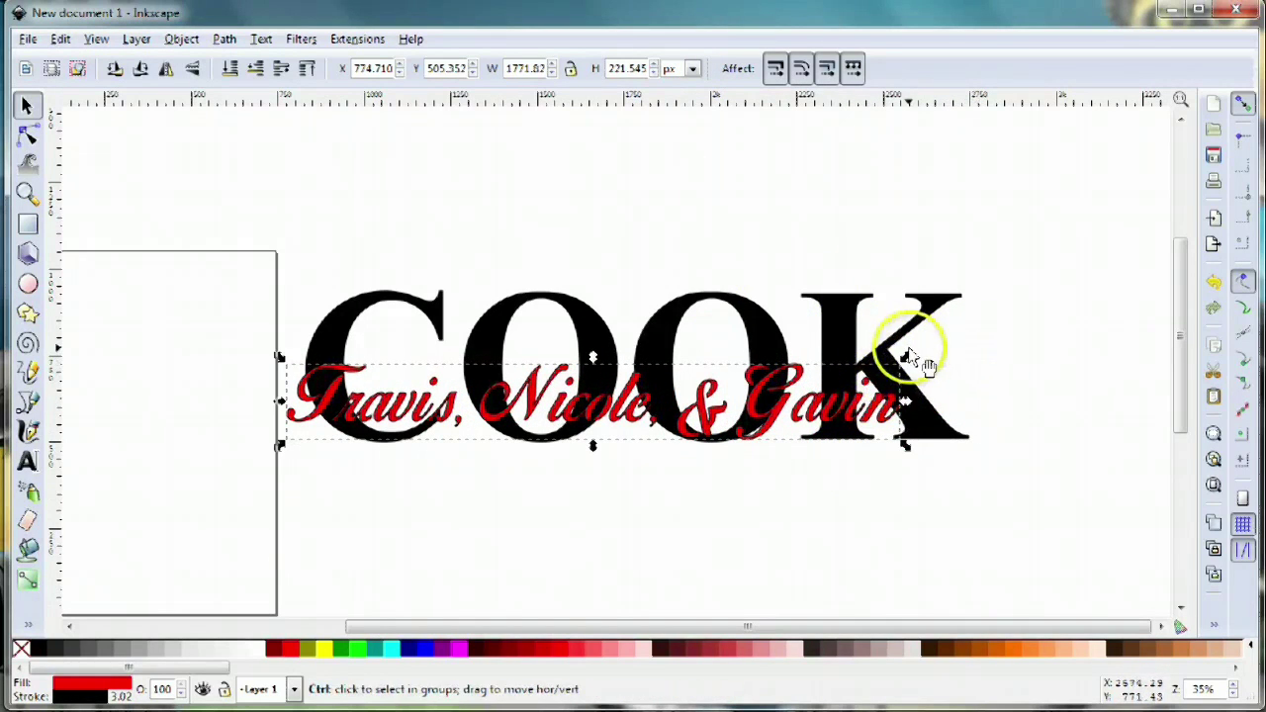
left_click_drag(907, 362, 989, 339)
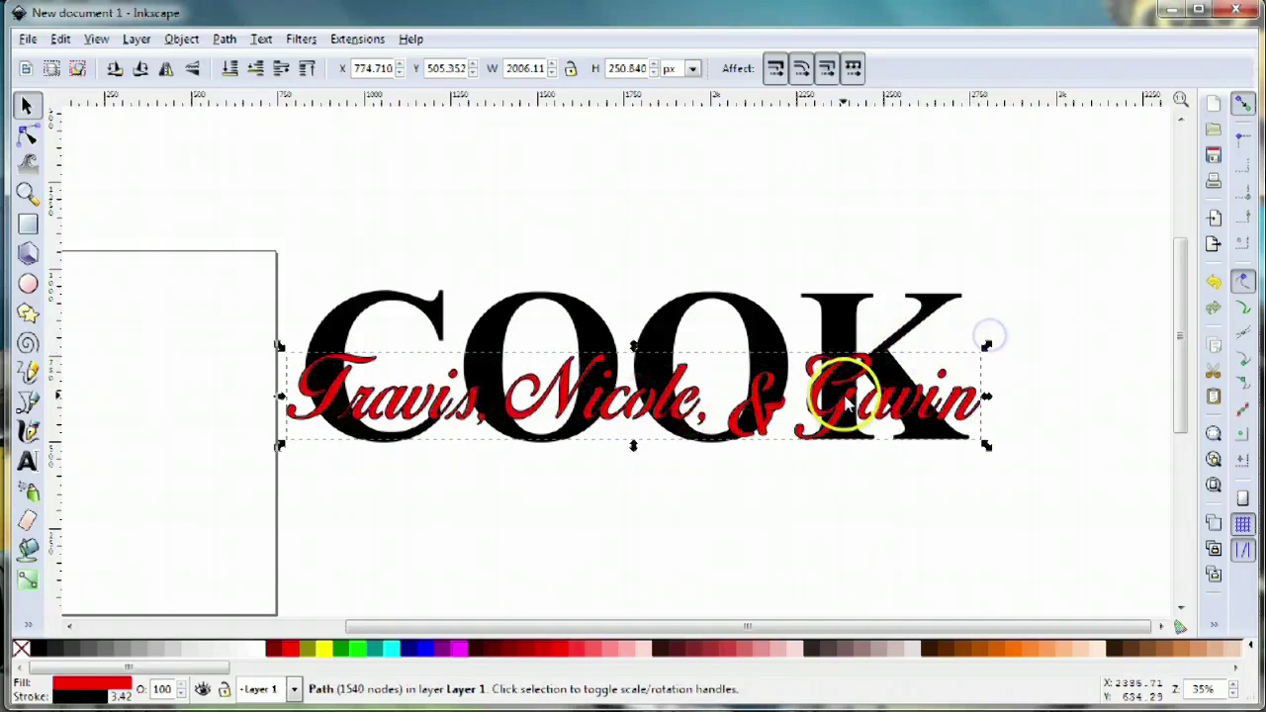
left_click_drag(864, 420, 873, 416)
left_click(720, 306)
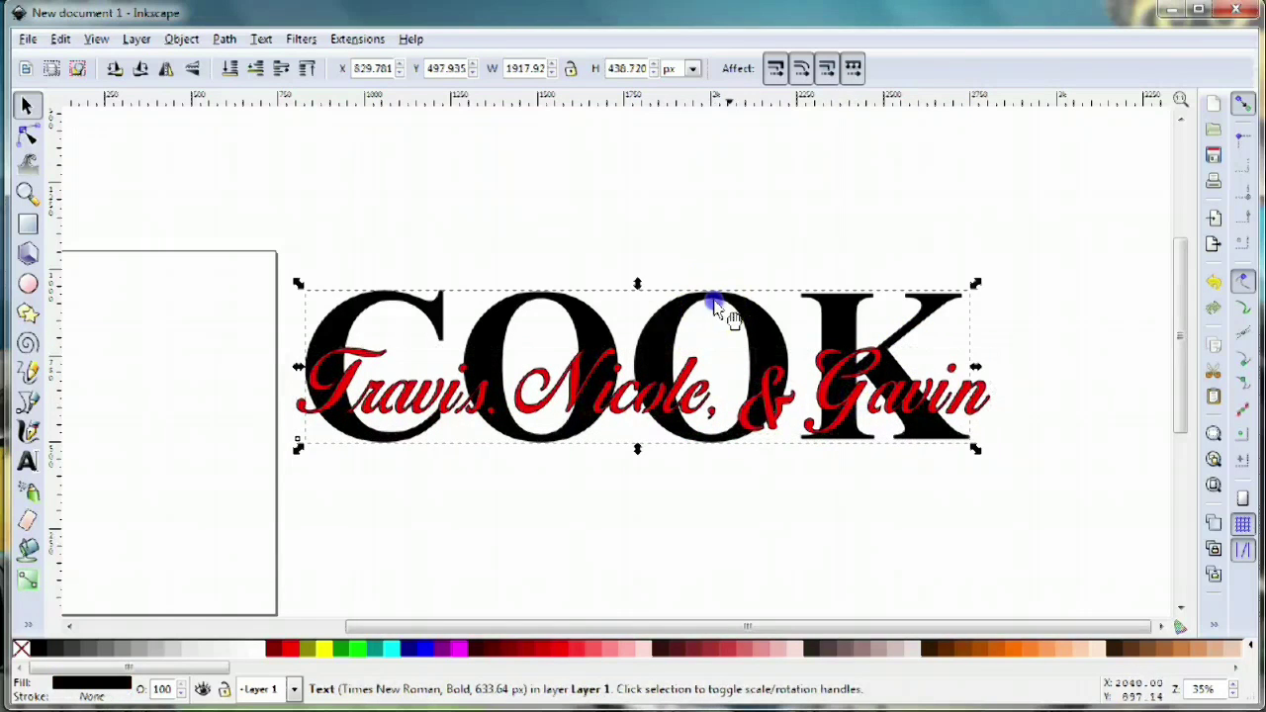
Shorten COOK's height slightly and lay the script names across its middle
left_click_drag(638, 284, 646, 218)
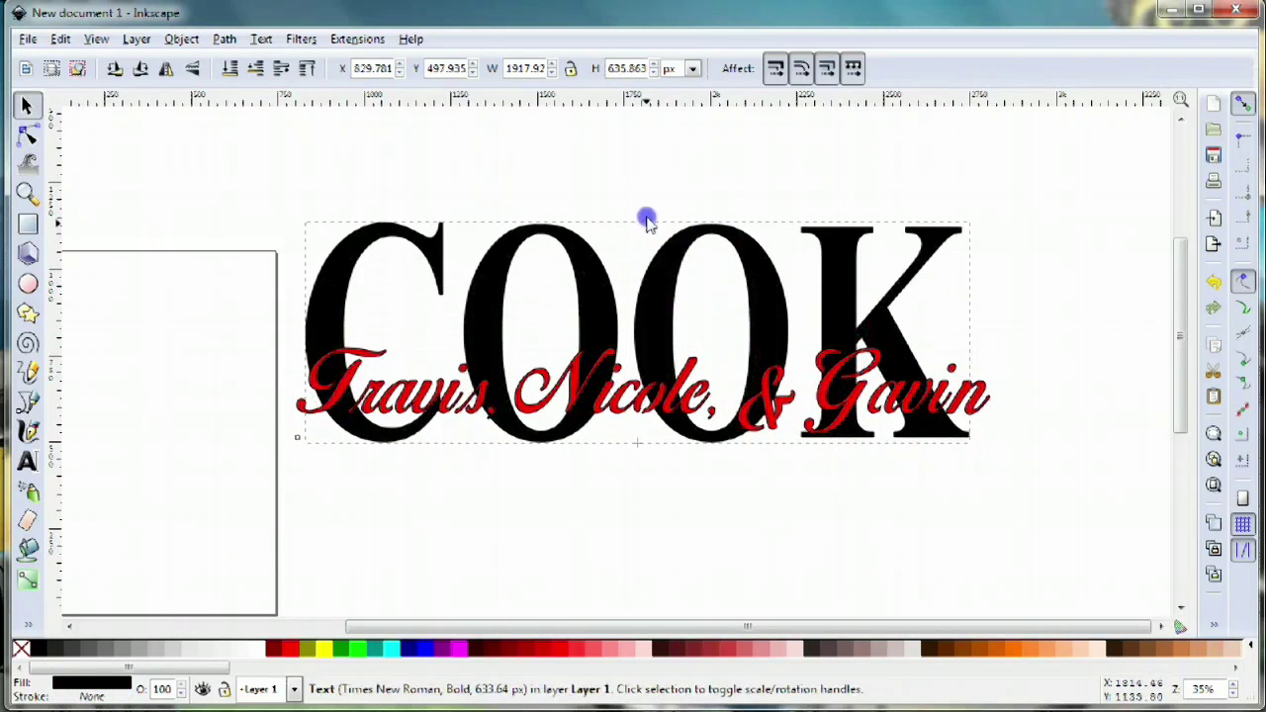
left_click(645, 222)
left_click(651, 259)
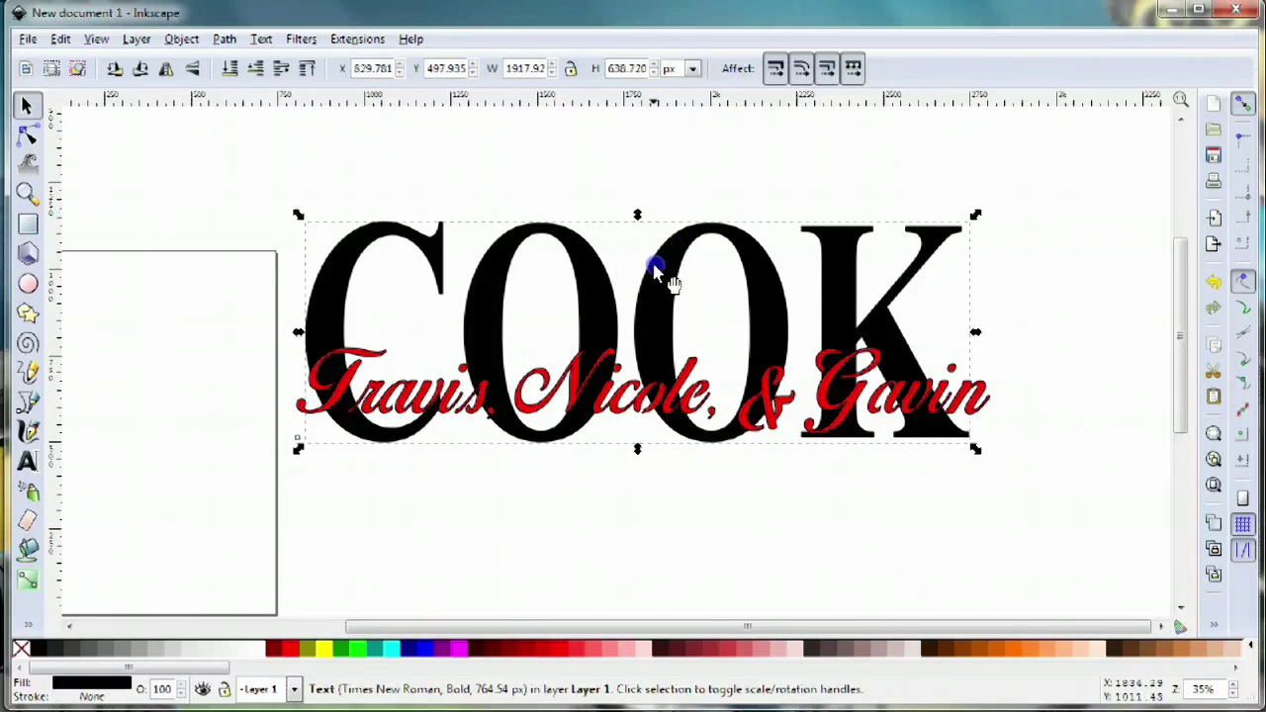
left_click_drag(638, 216, 641, 248)
left_click_drag(623, 401, 603, 362)
left_click(724, 573)
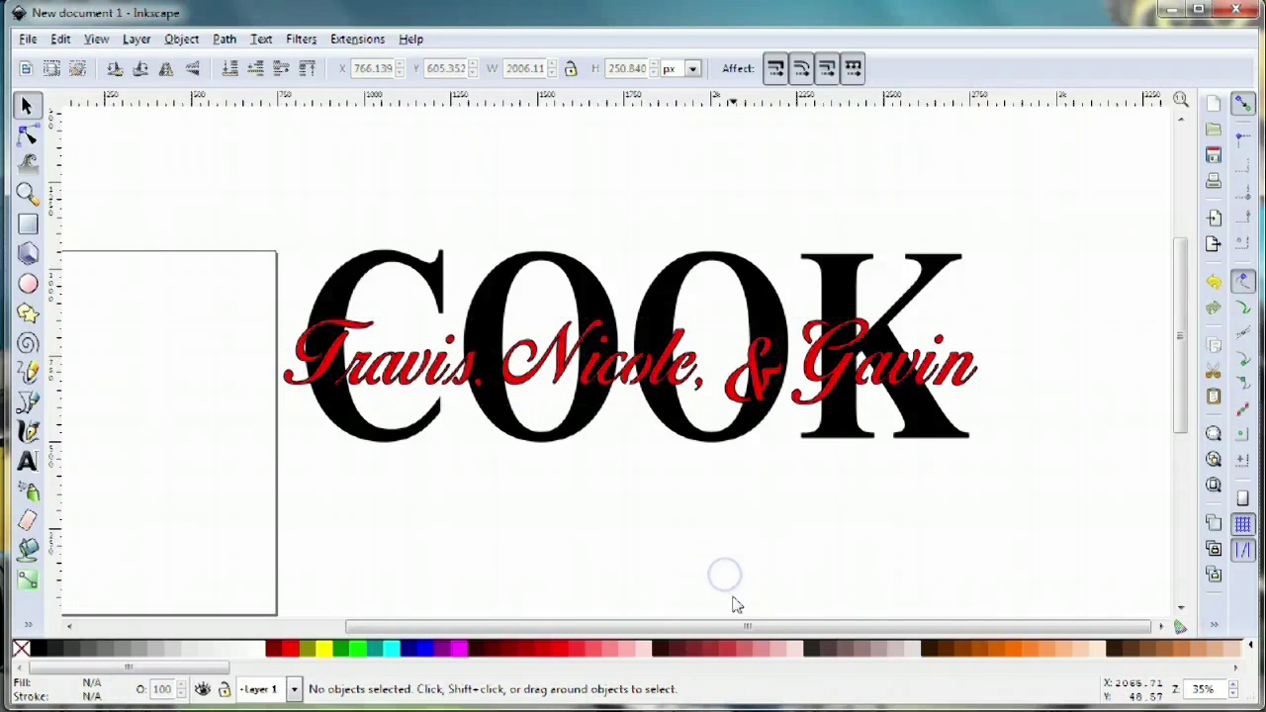
left_click(803, 574)
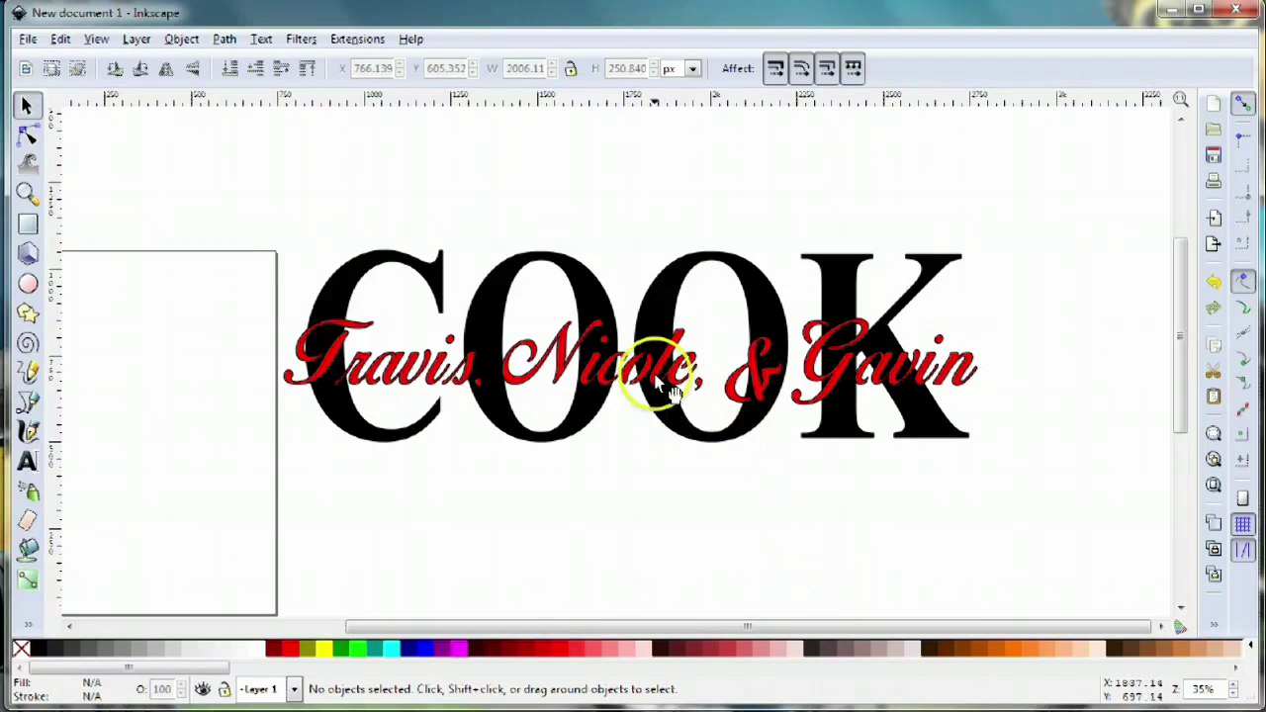
left_click_drag(657, 383, 656, 389)
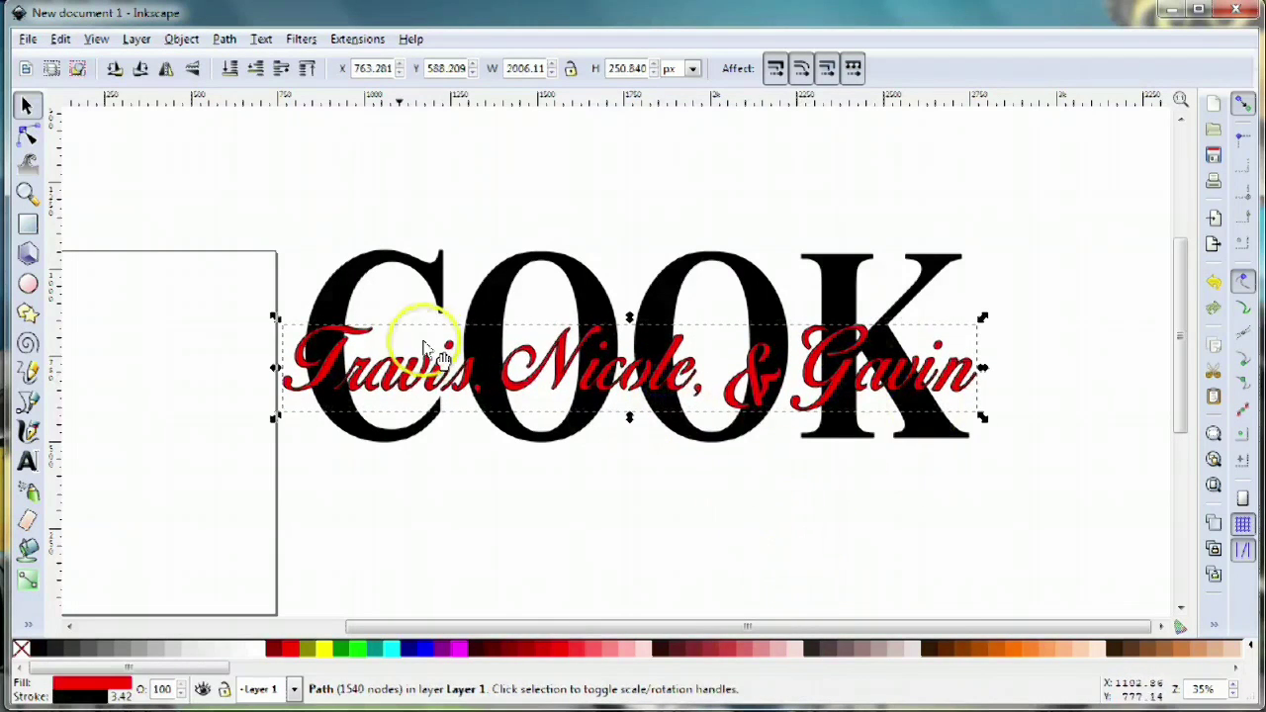
Try a black fill on COOK and the names, undo it, and move the red names below COOK
left_click(325, 288)
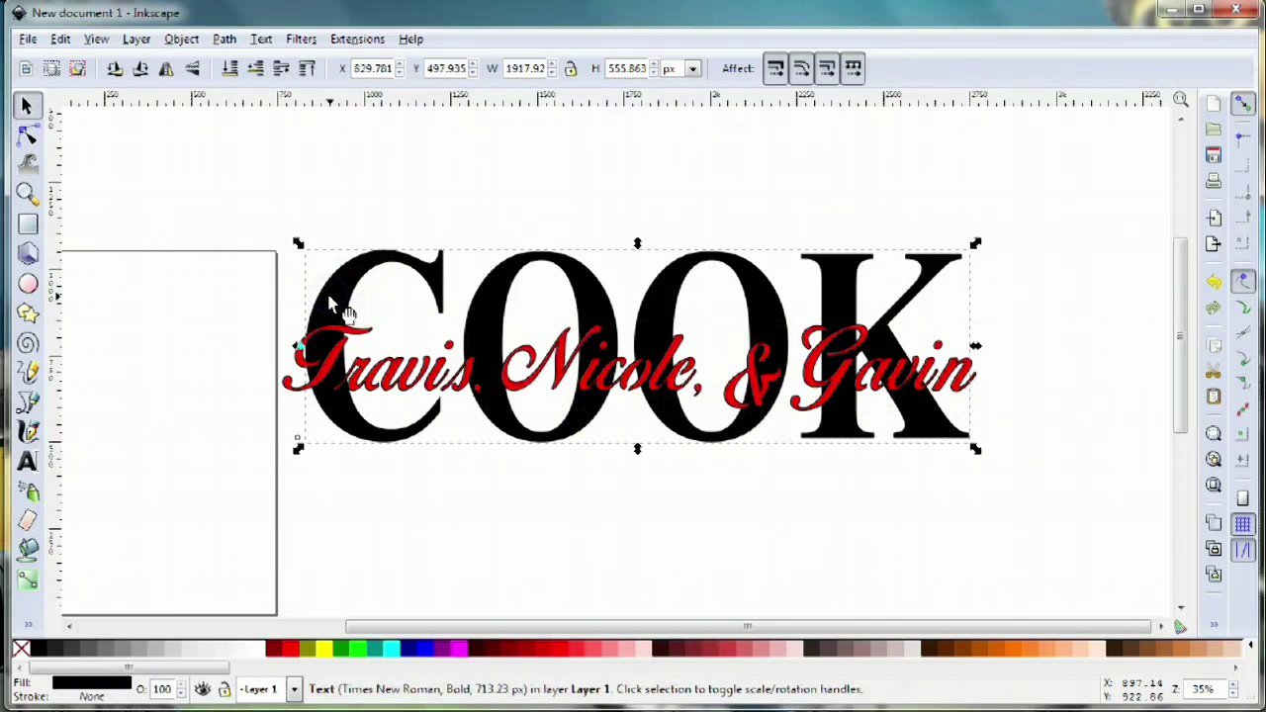
left_click(399, 455)
left_click(339, 352)
left_click(346, 286, "shift")
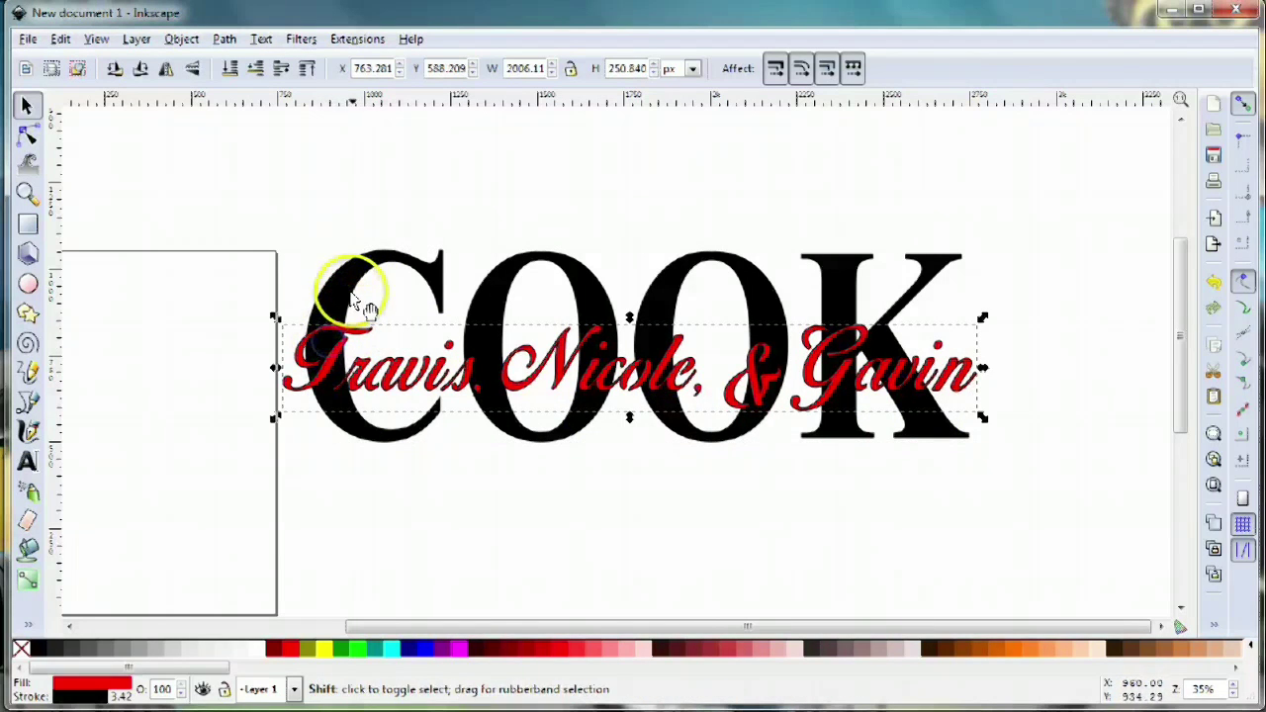
left_click(41, 648)
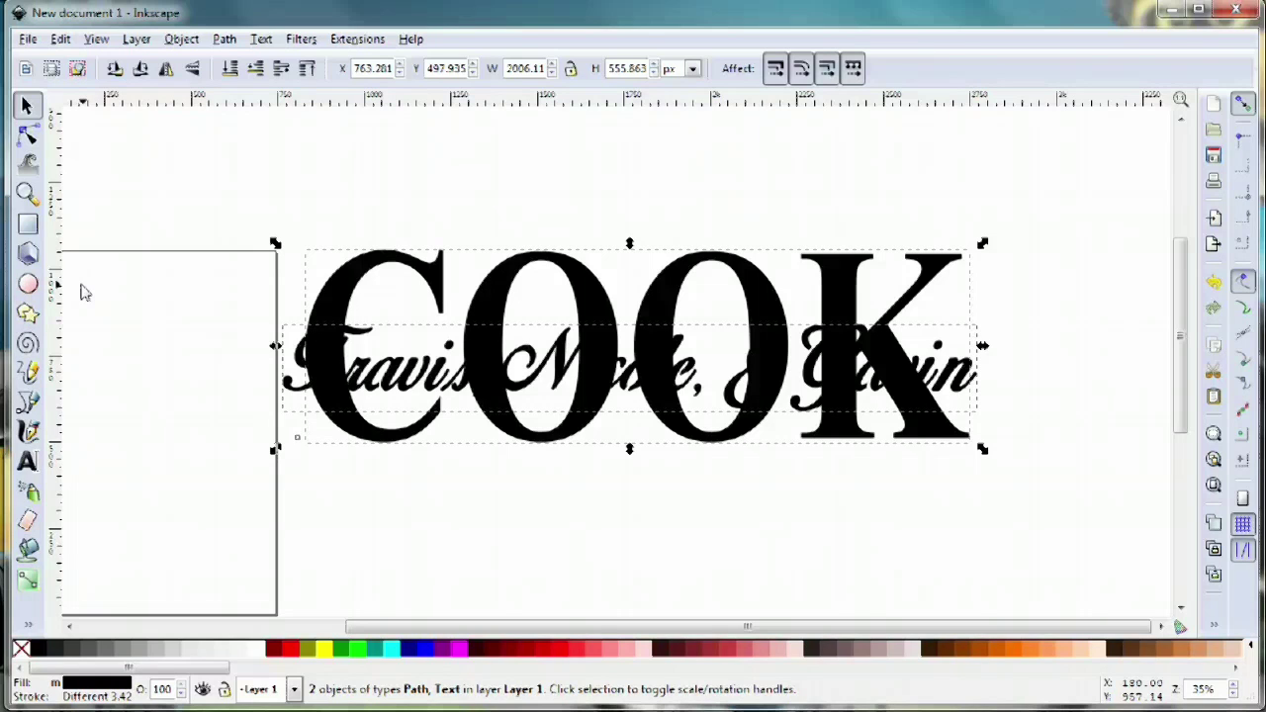
key("ctrl+z")
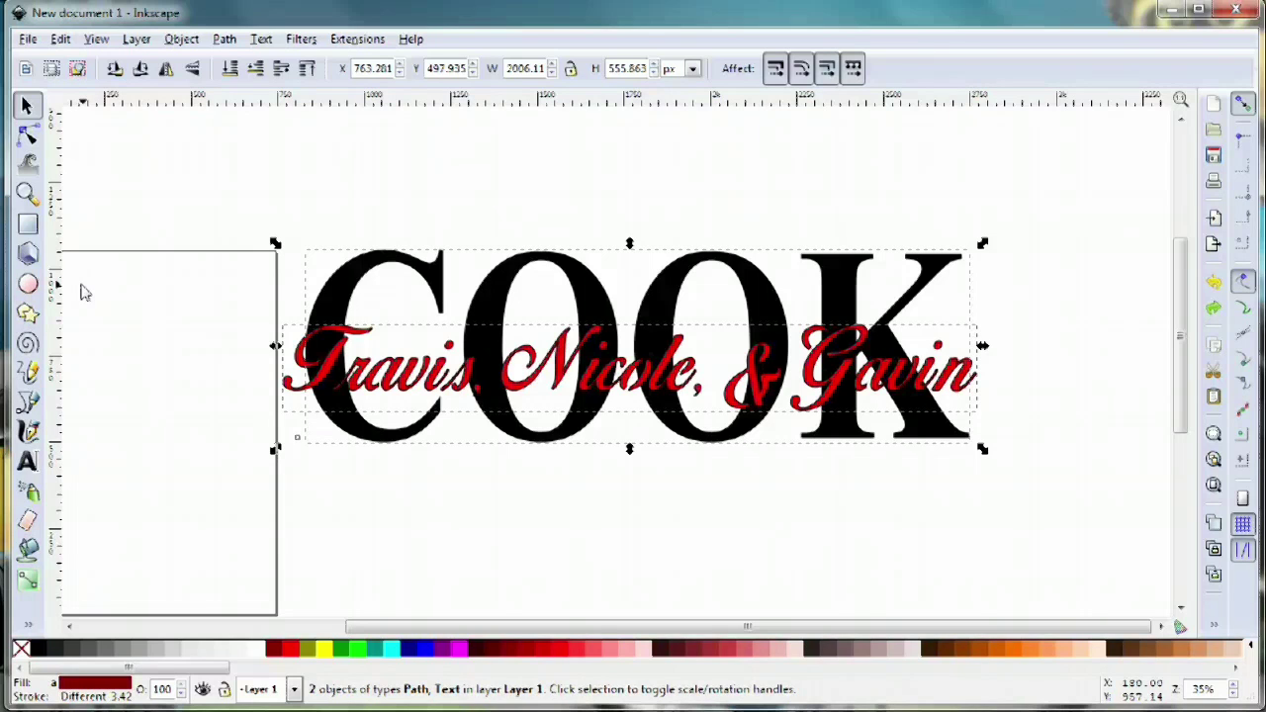
left_click(568, 539)
left_click(562, 403)
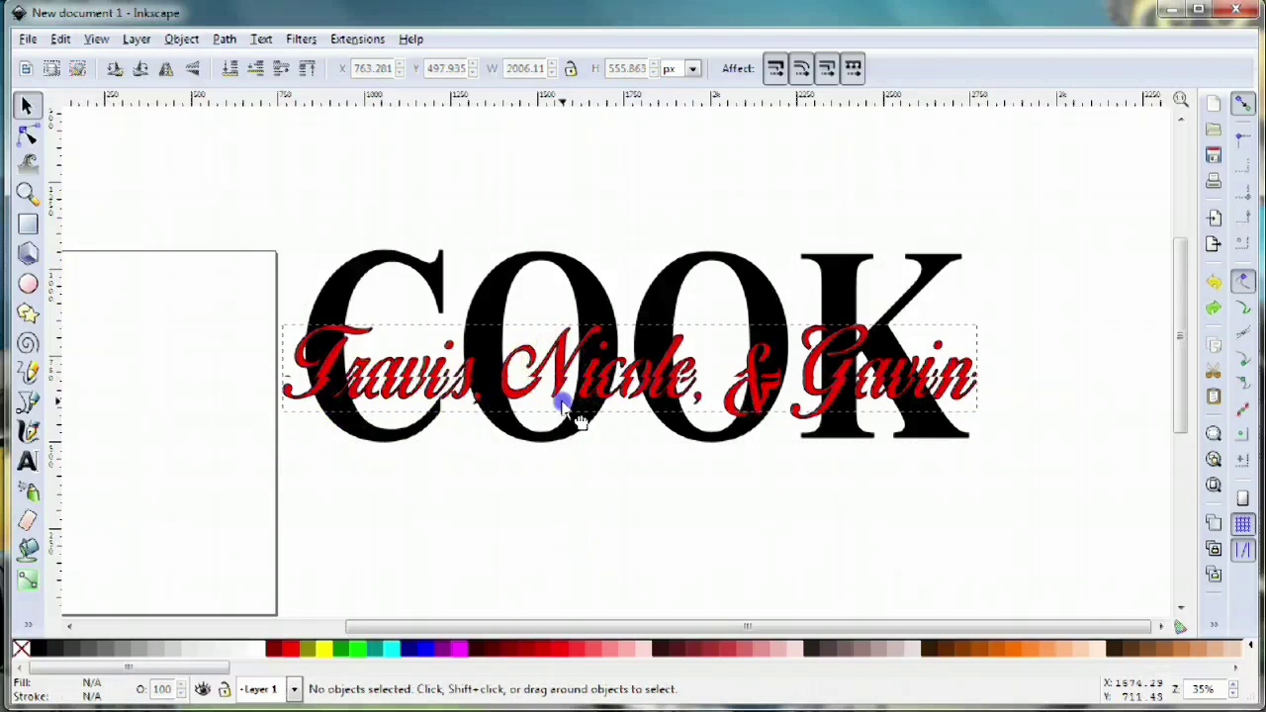
left_click_drag(562, 403, 575, 542)
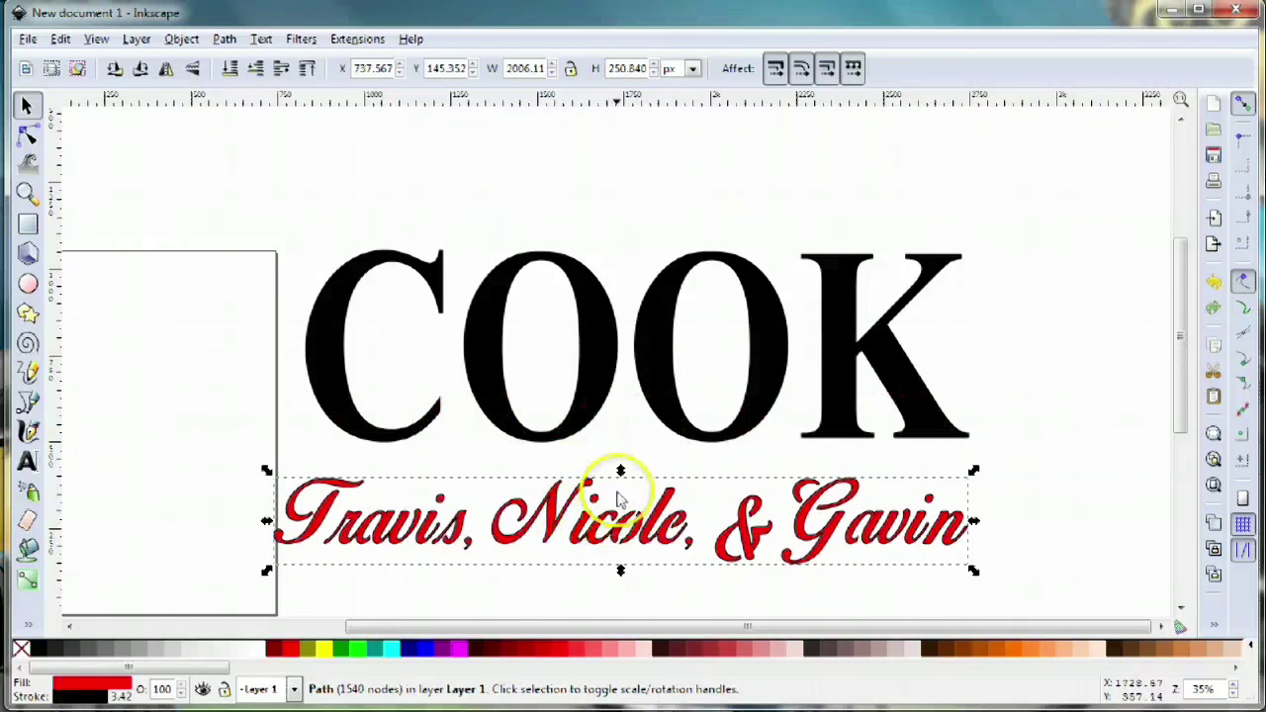
Drop a duplicate of the red names further down and reselect the upper copy
scroll(639, 385, "down", 5)
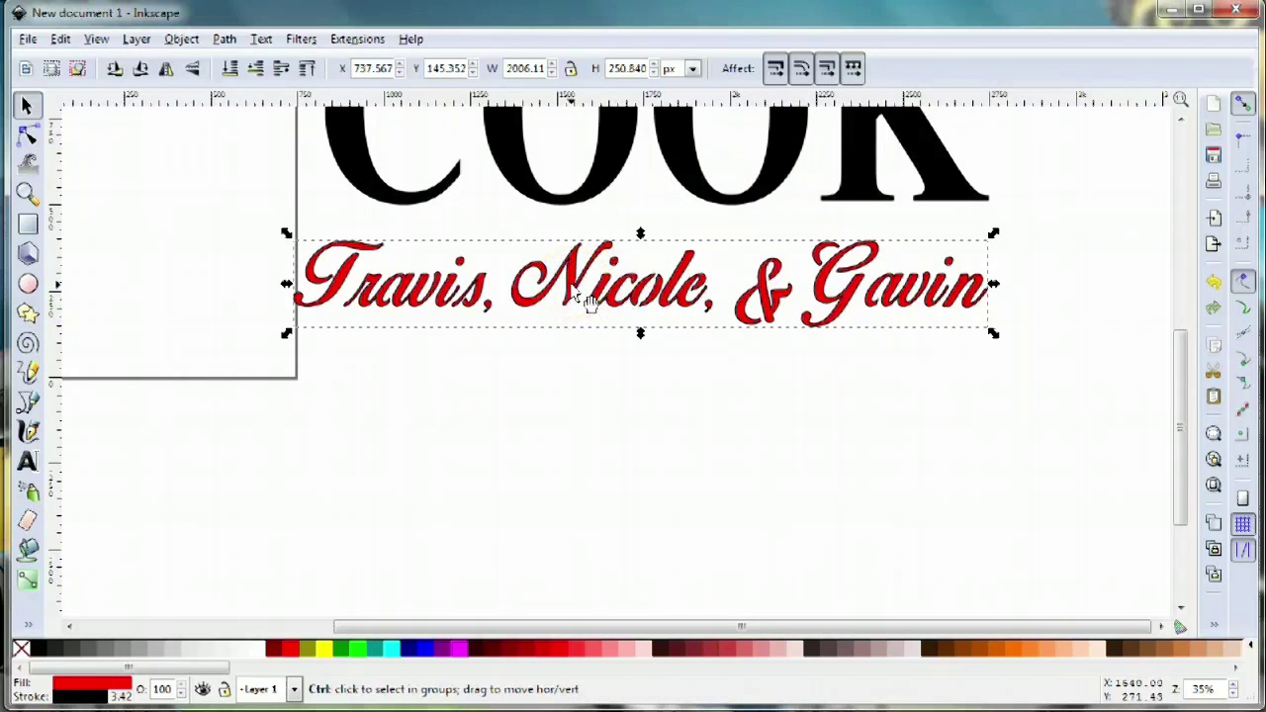
left_click(570, 284, "ctrl")
left_click_drag(570, 284, 565, 424)
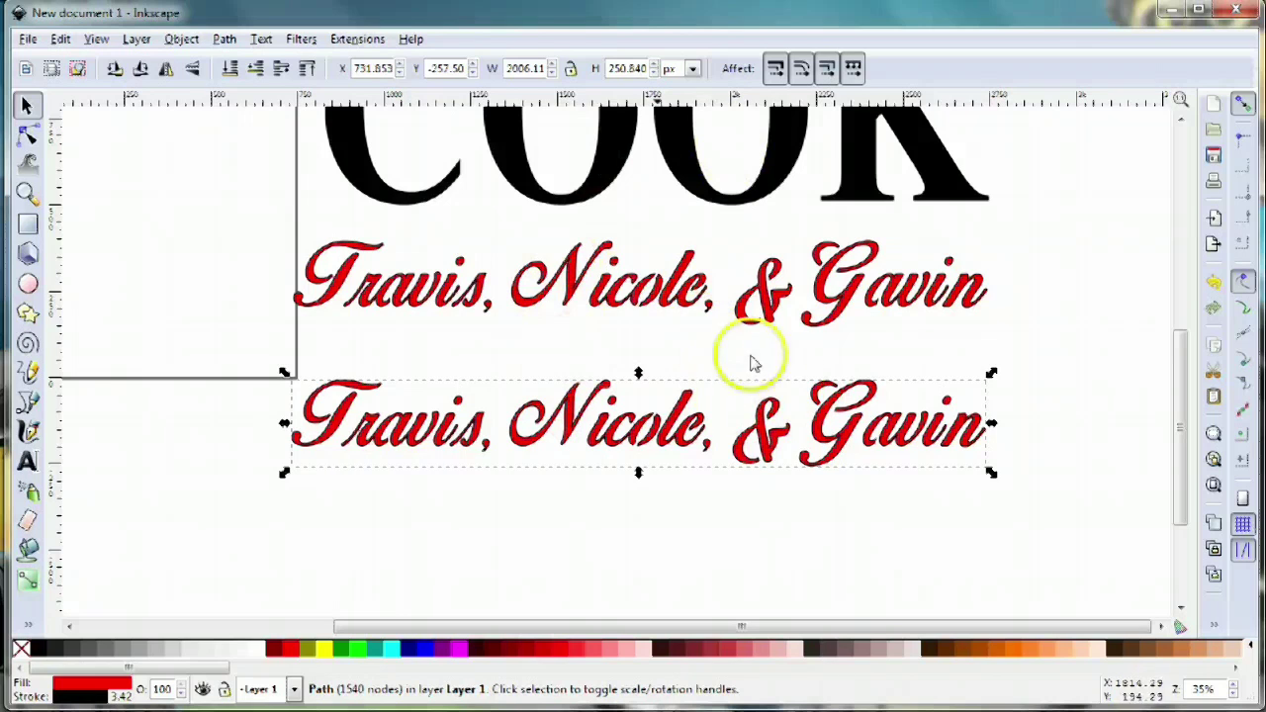
left_click(686, 307)
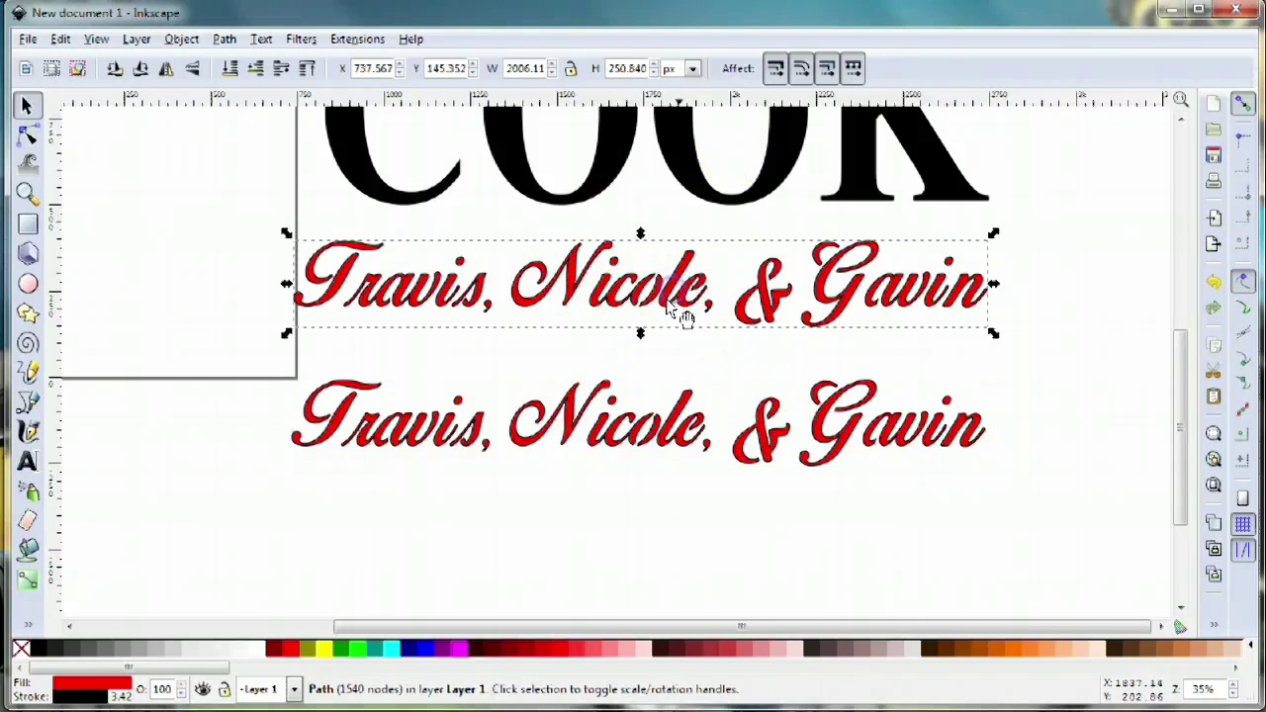
Give the upper names a Dynamic Offset and drag it outward to 11.65 pt
left_click(226, 40)
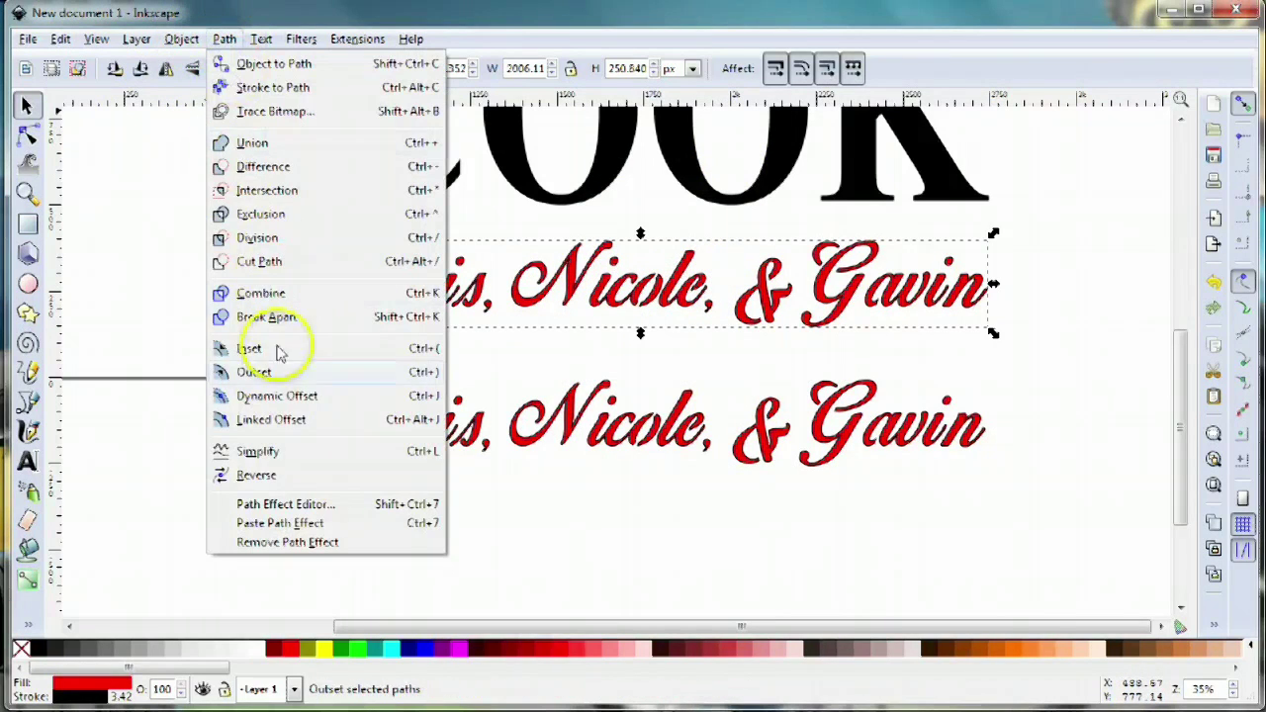
left_click(269, 403)
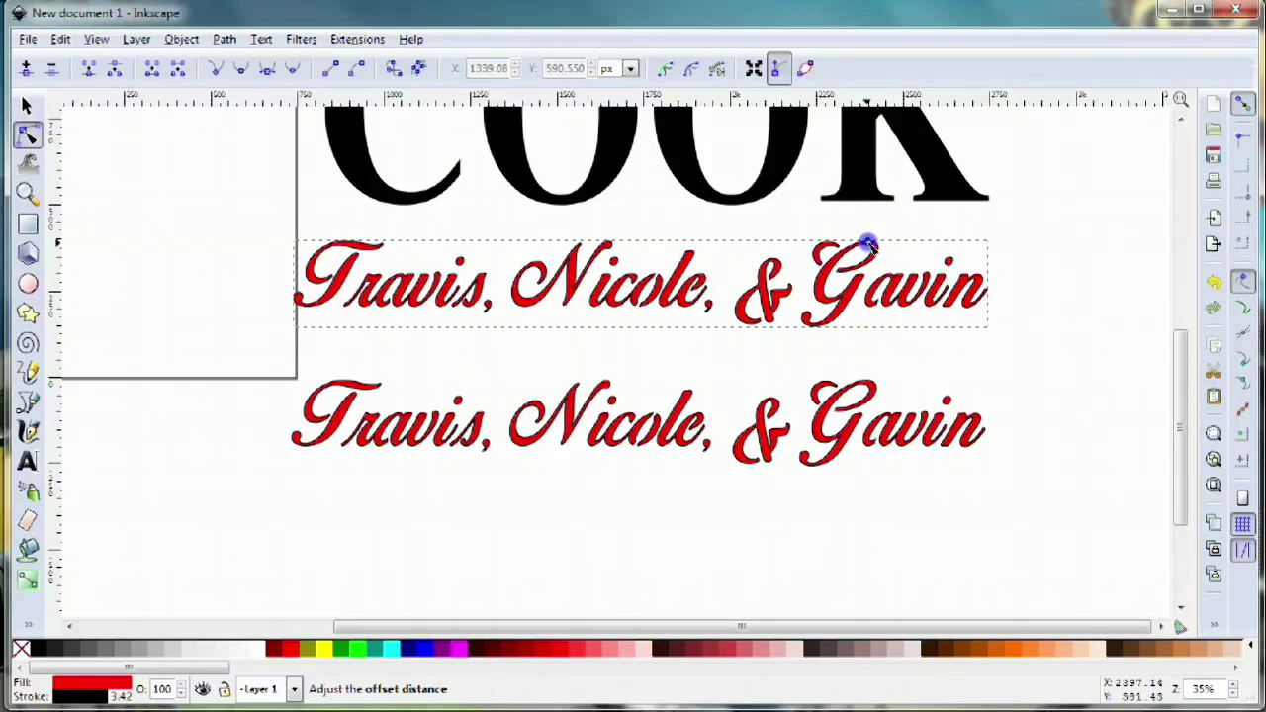
left_click_drag(869, 239, 870, 236)
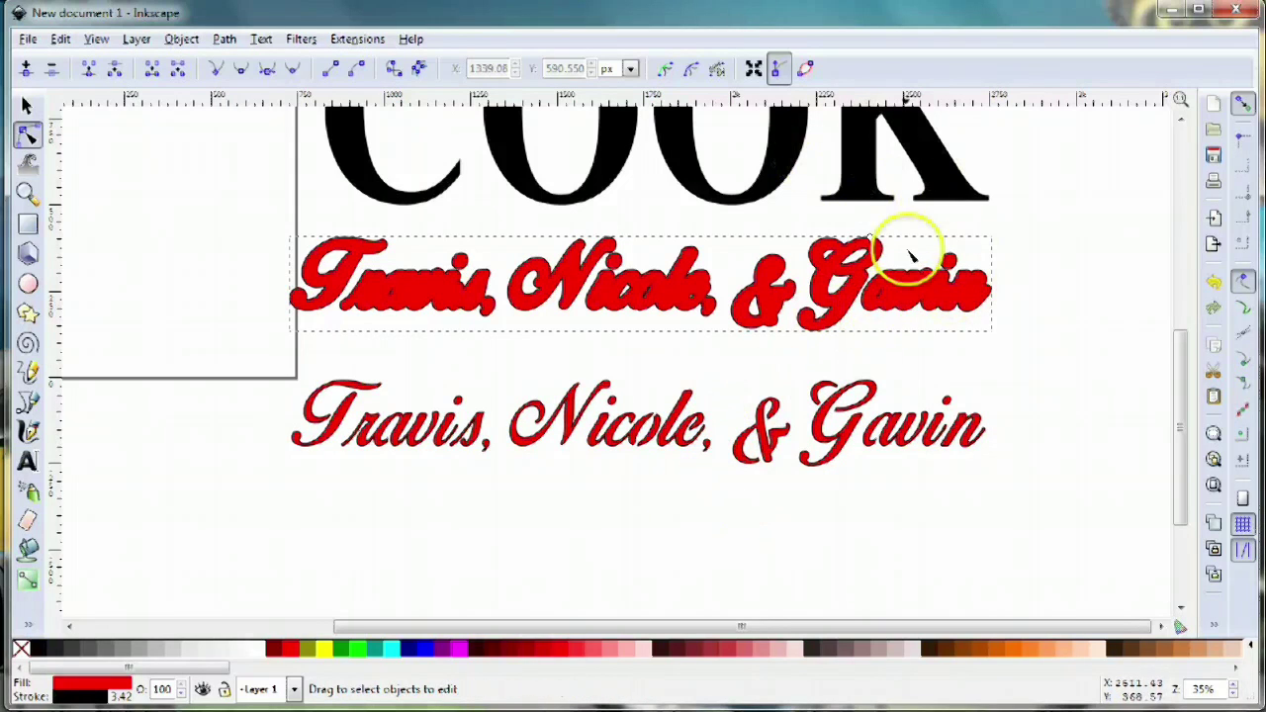
left_click(26, 104)
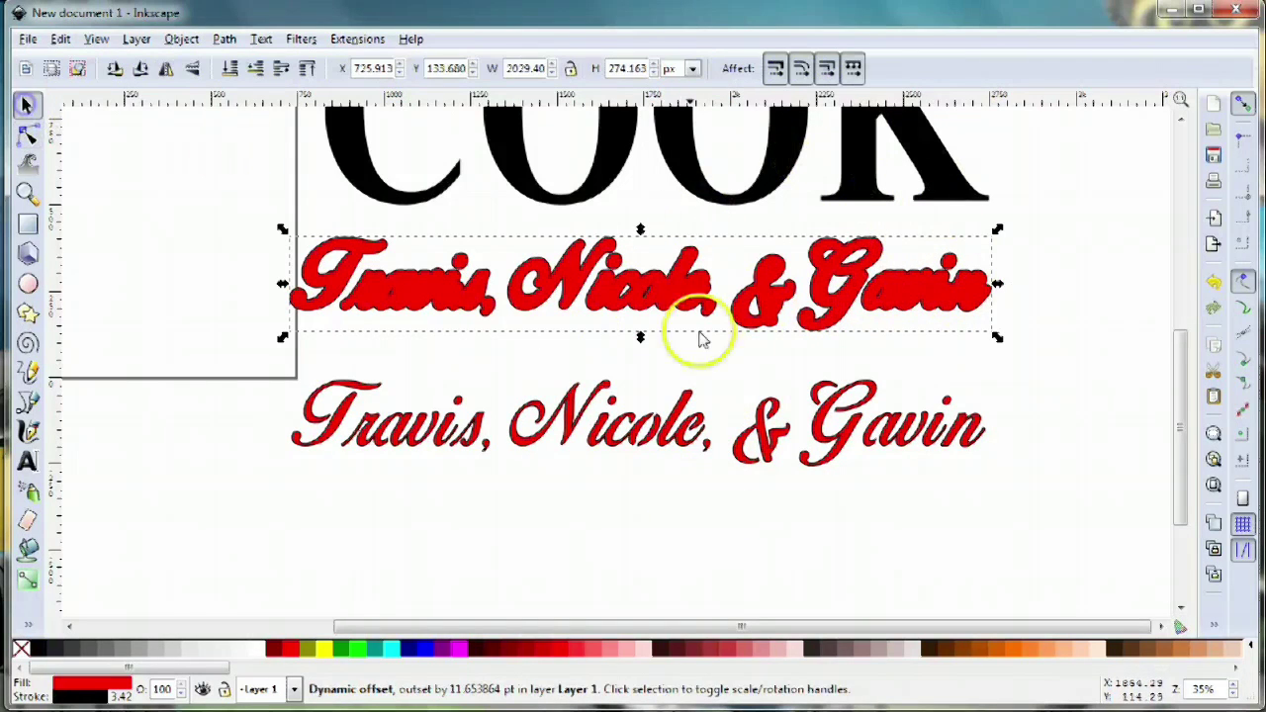
Fill the thickened names 40% gray and move the red script copy onto them
left_click(144, 650)
left_click(569, 428)
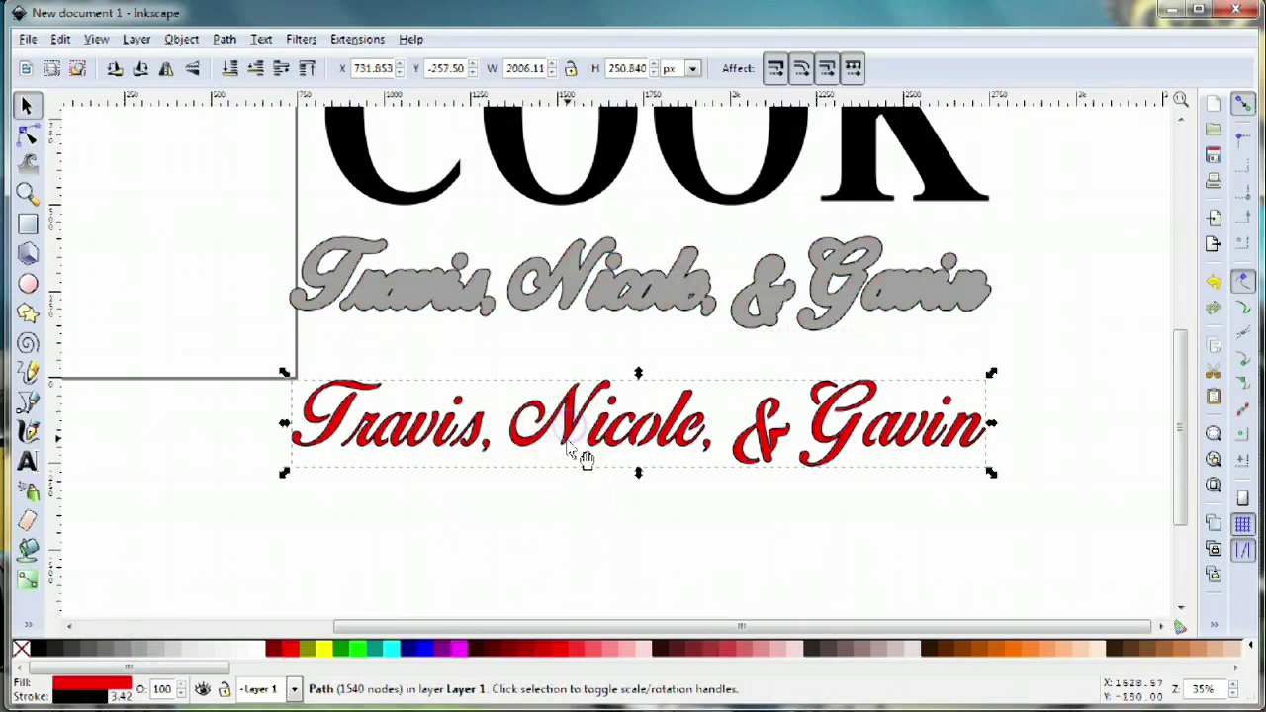
left_click_drag(582, 444, 594, 301)
Zoom in on the overlapped names and select both the gray outline and red script
scroll(653, 359, "up", 2)
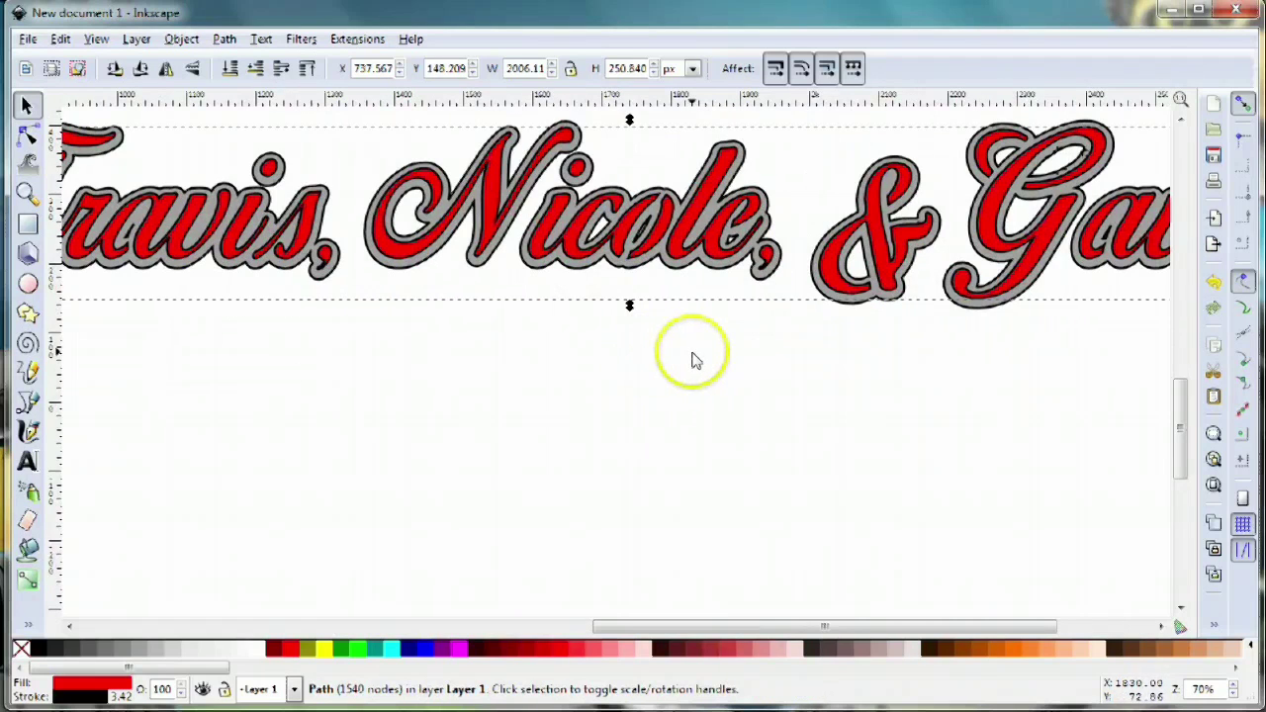
left_click_drag(692, 359, 649, 491)
scroll(650, 489, "down", 3)
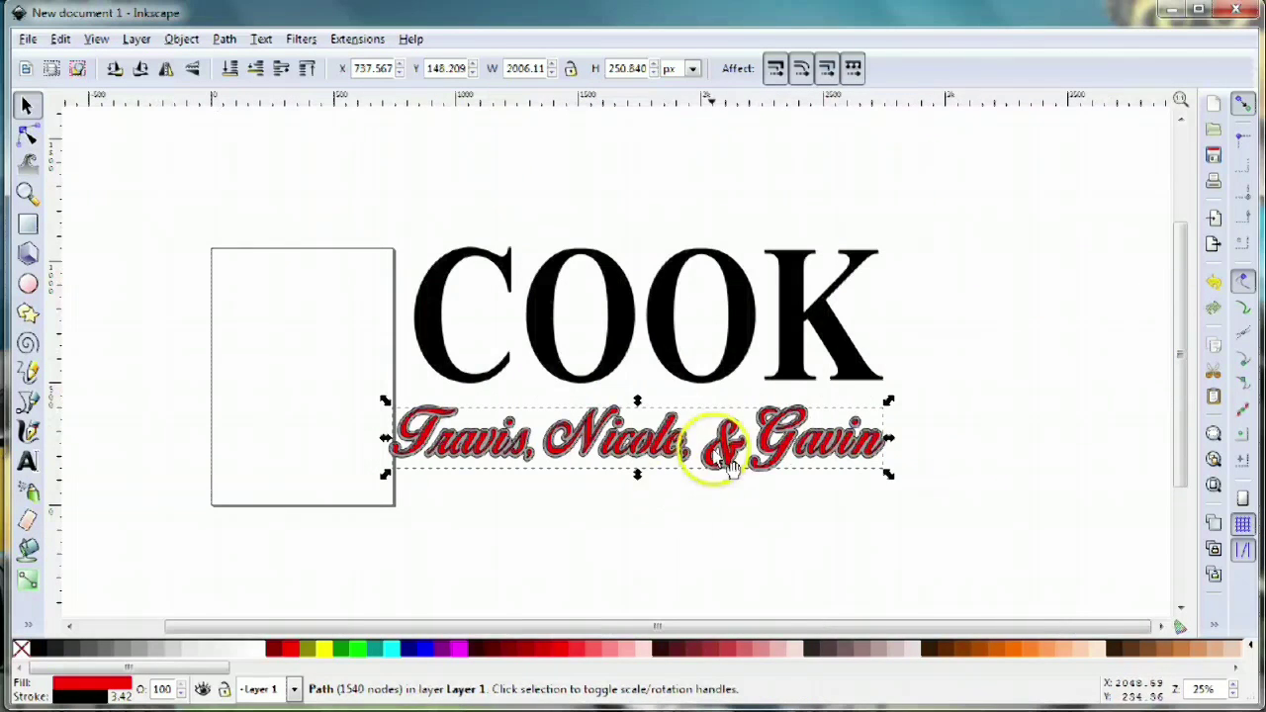
left_click_drag(797, 488, 786, 403)
left_click_drag(338, 300, 955, 464)
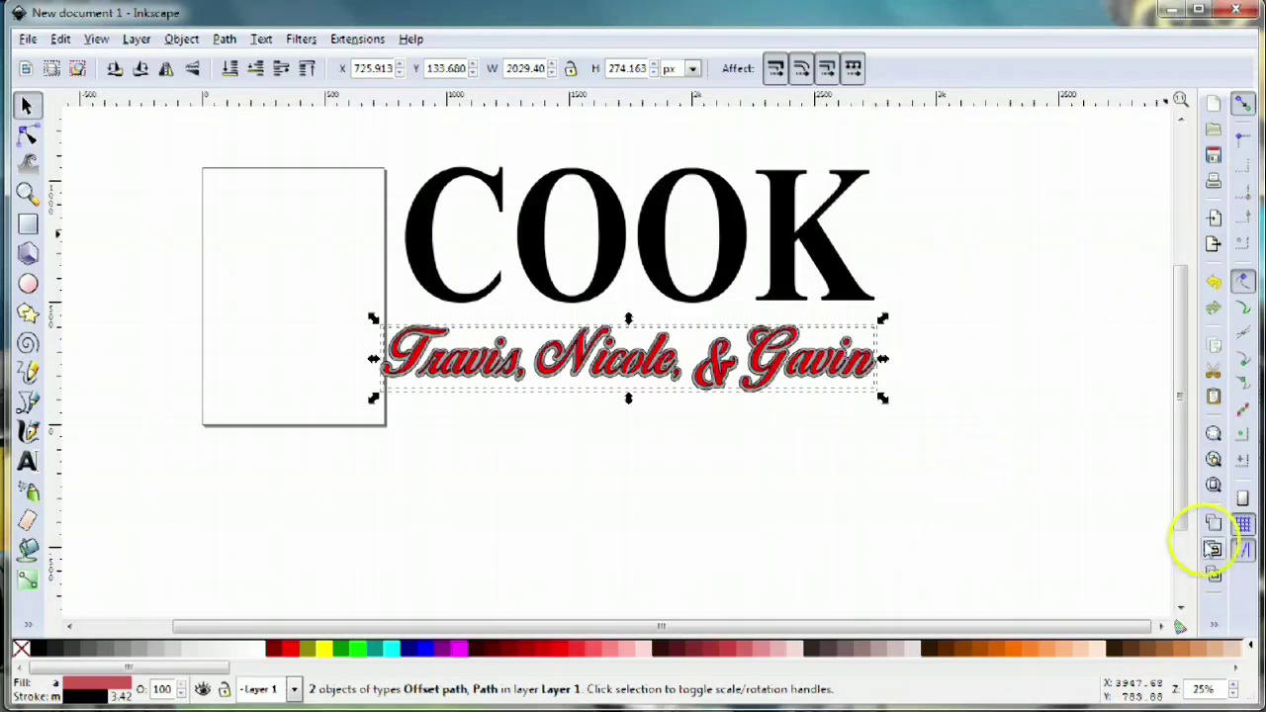
Centre the red names and gray outline on each other horizontally and vertically with Align and Distribute
left_click(1216, 627)
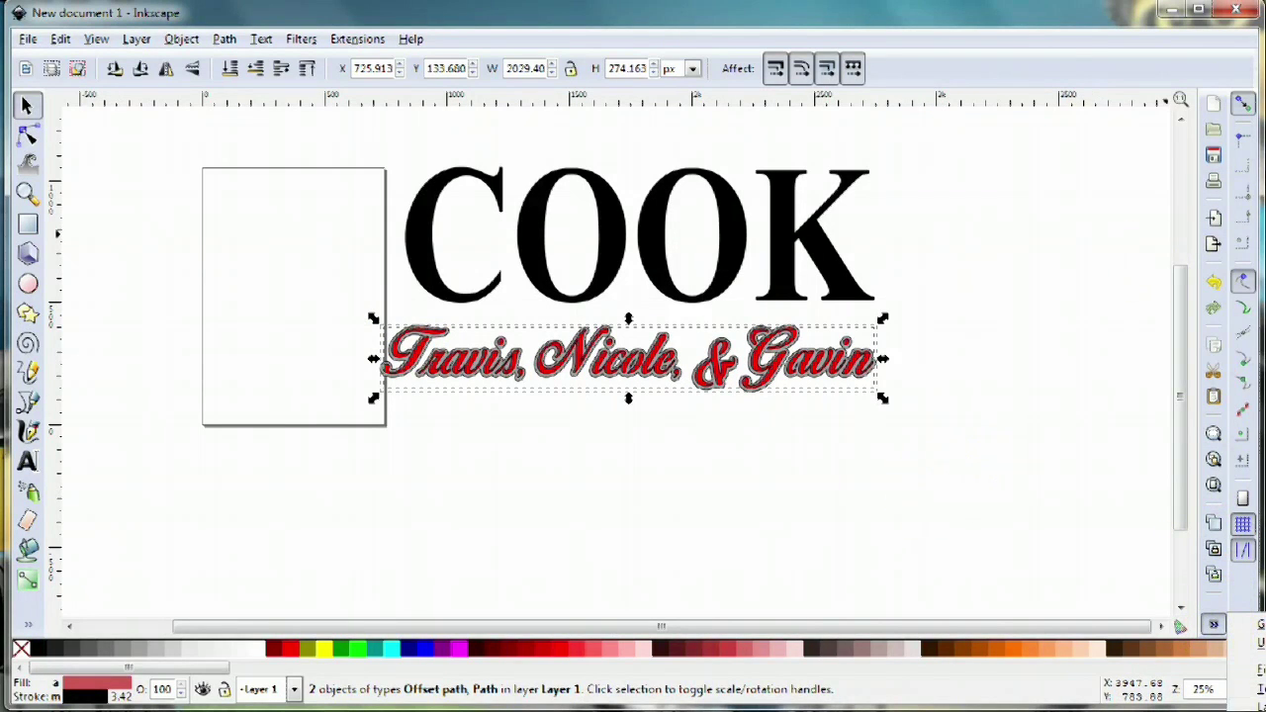
key("ctrl+shift+a")
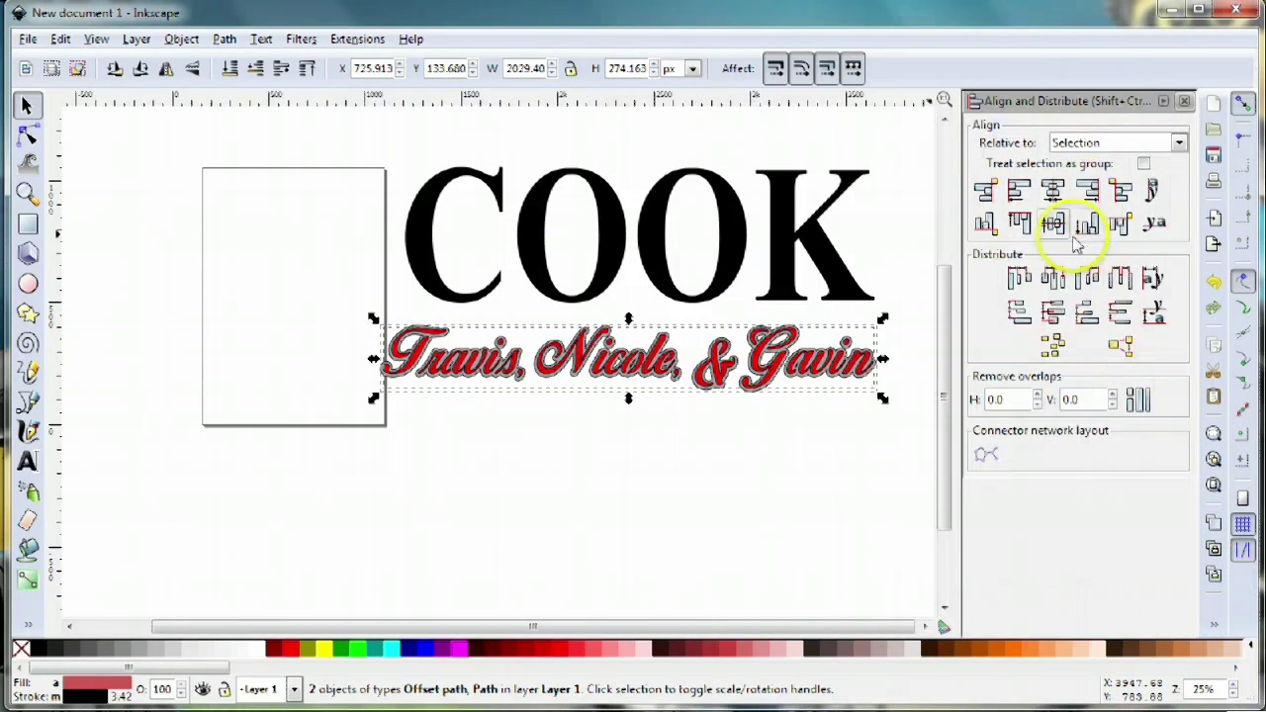
left_click(1052, 189)
left_click(1054, 223)
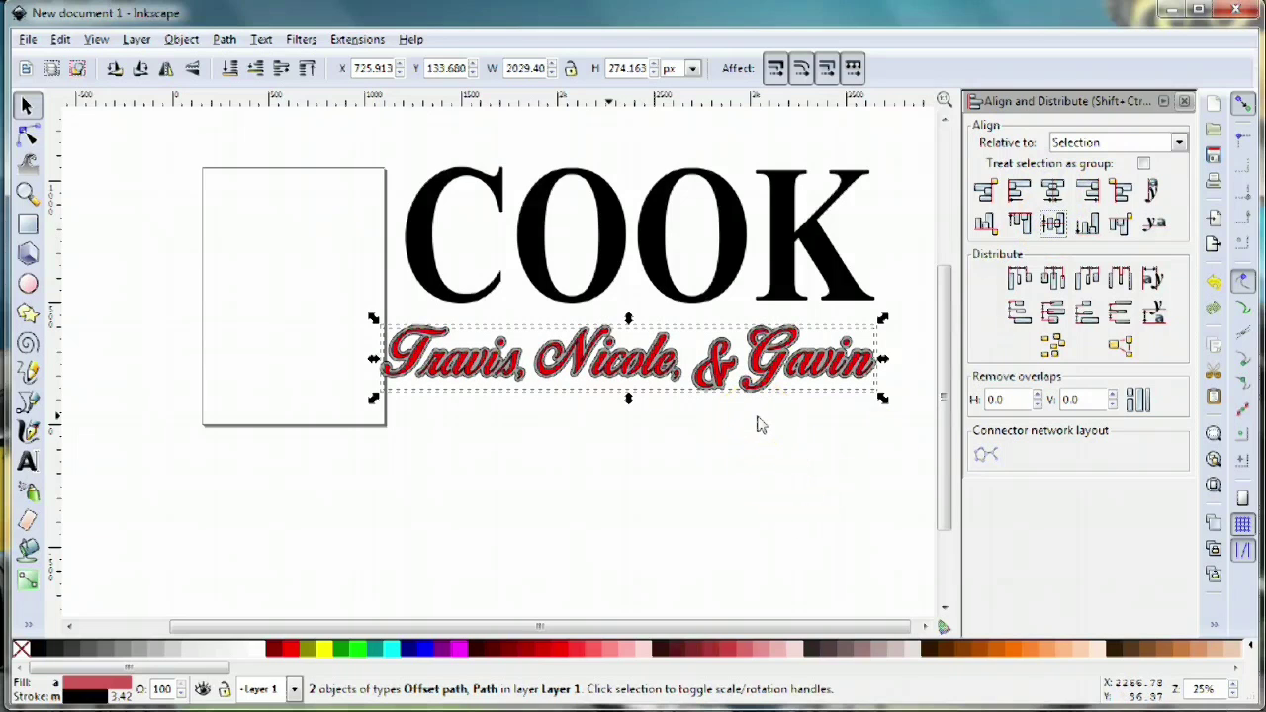
Move the bordered names up onto COOK, centre them horizontally with it, and deselect
left_click(670, 362)
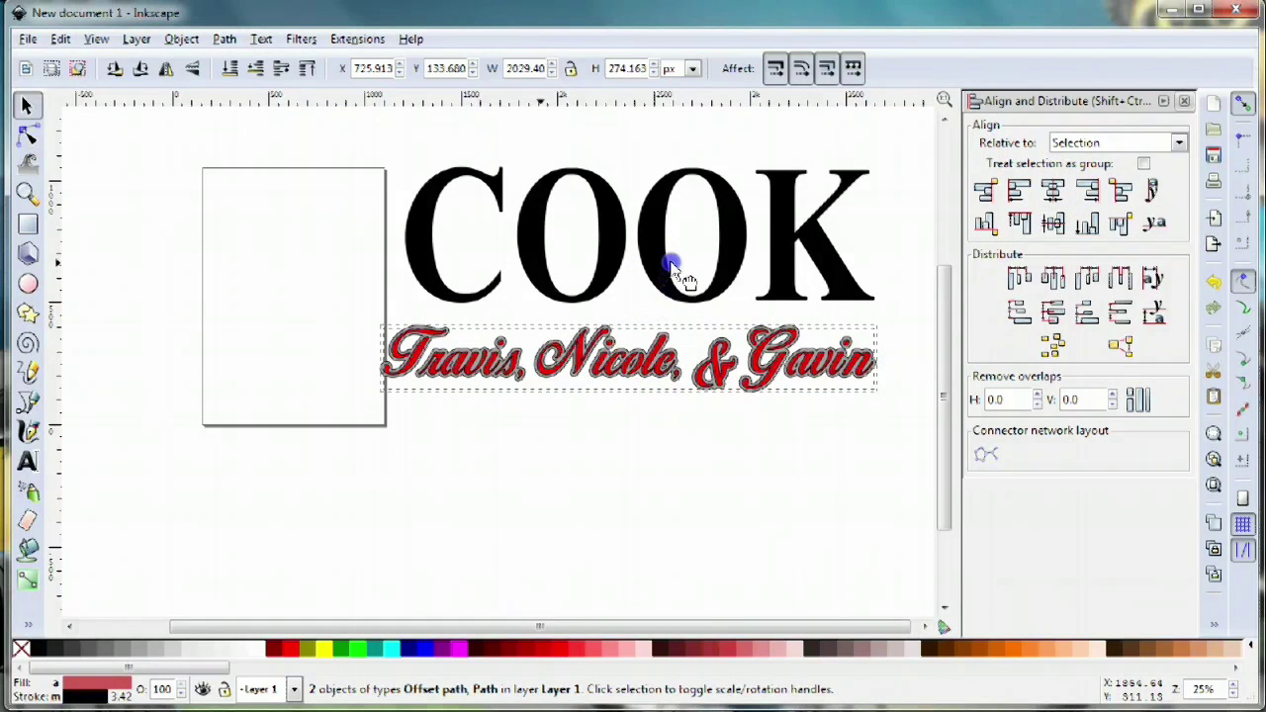
left_click_drag(671, 265, 682, 266)
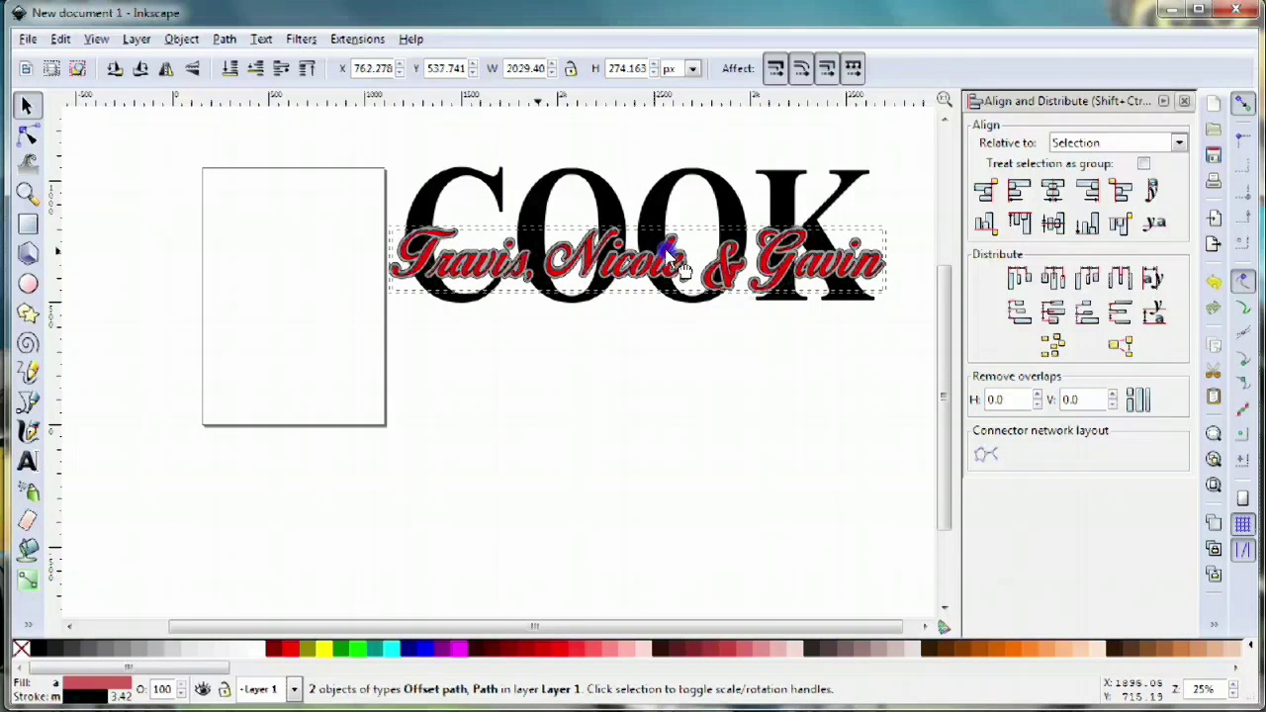
left_click_drag(683, 267, 683, 267)
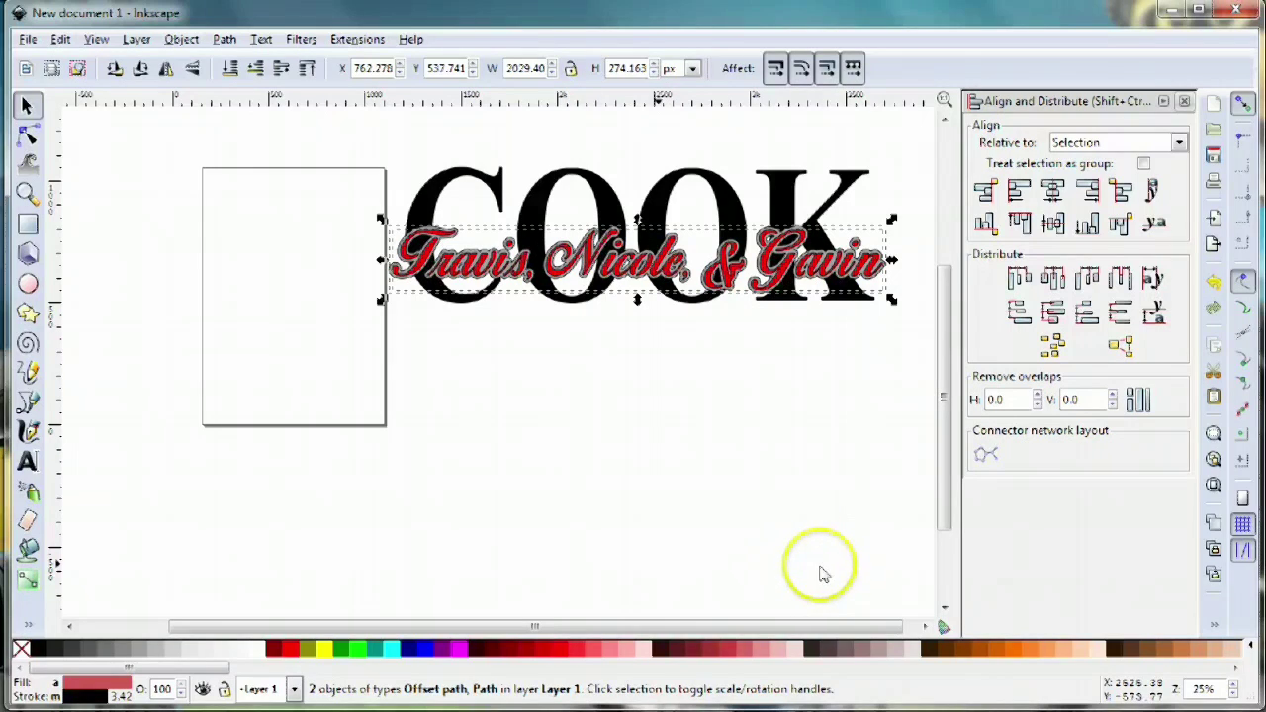
left_click(725, 203, "shift")
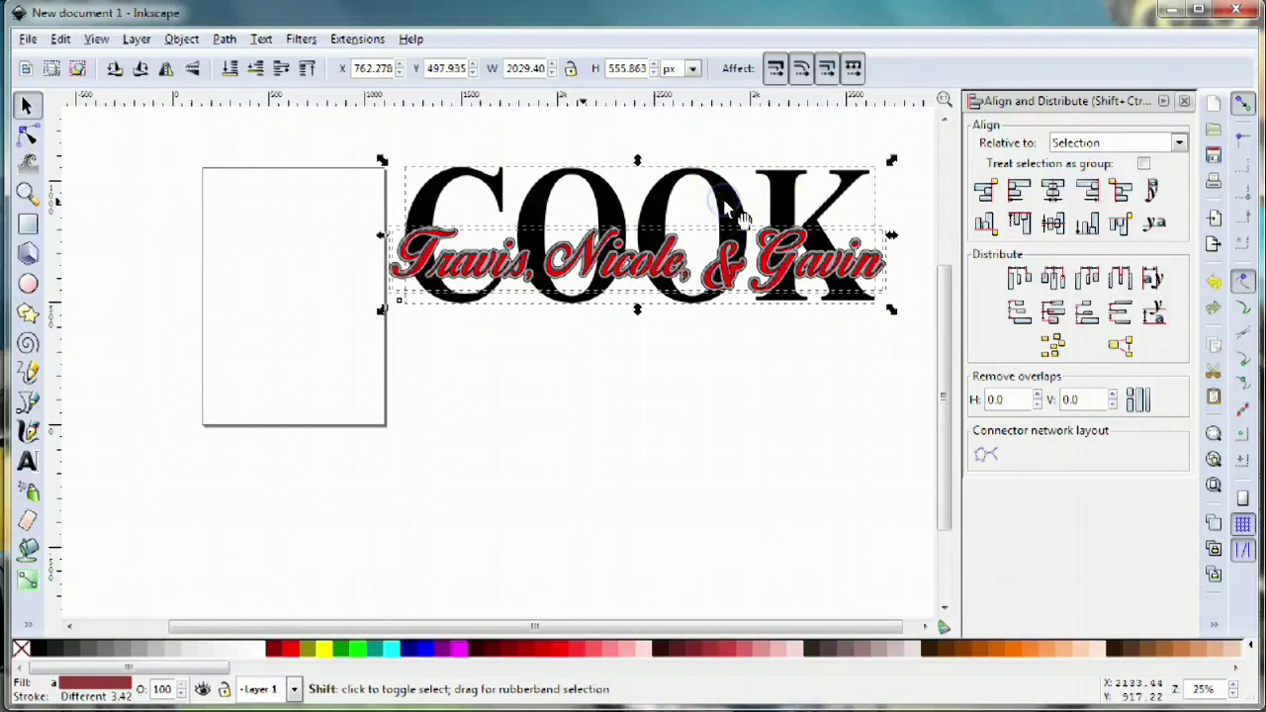
left_click(1056, 193)
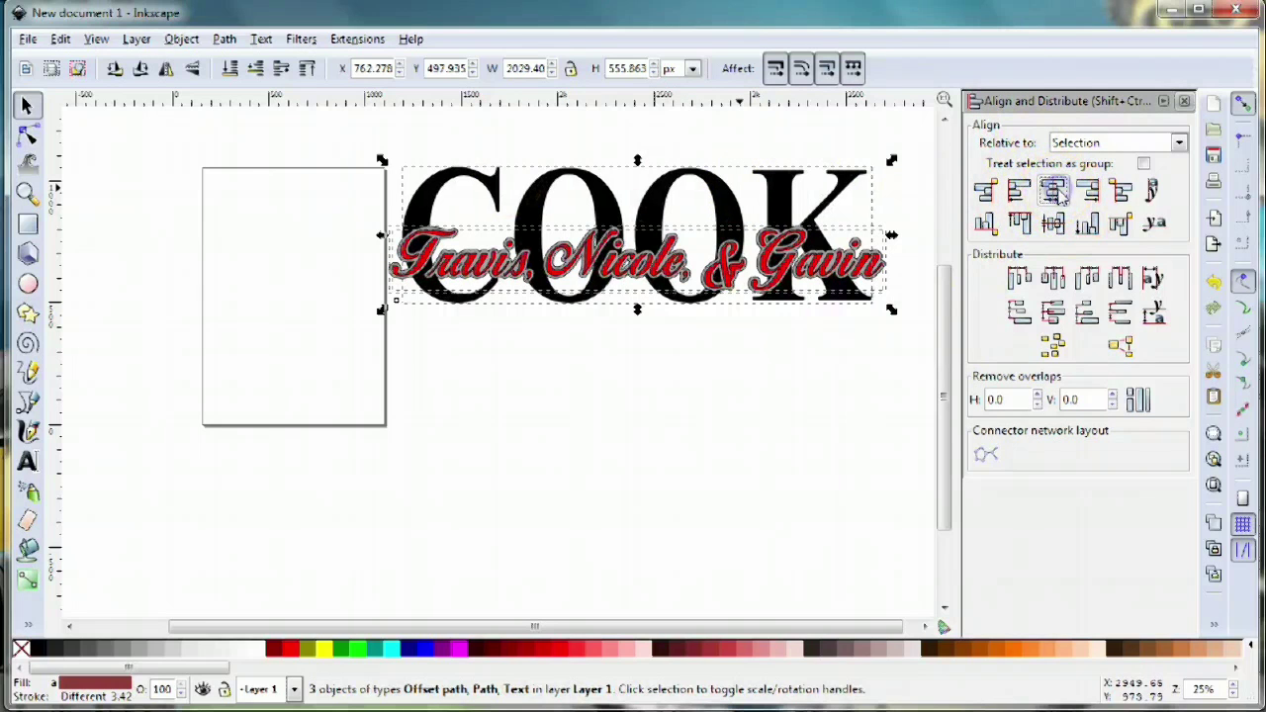
left_click_drag(795, 360, 699, 415)
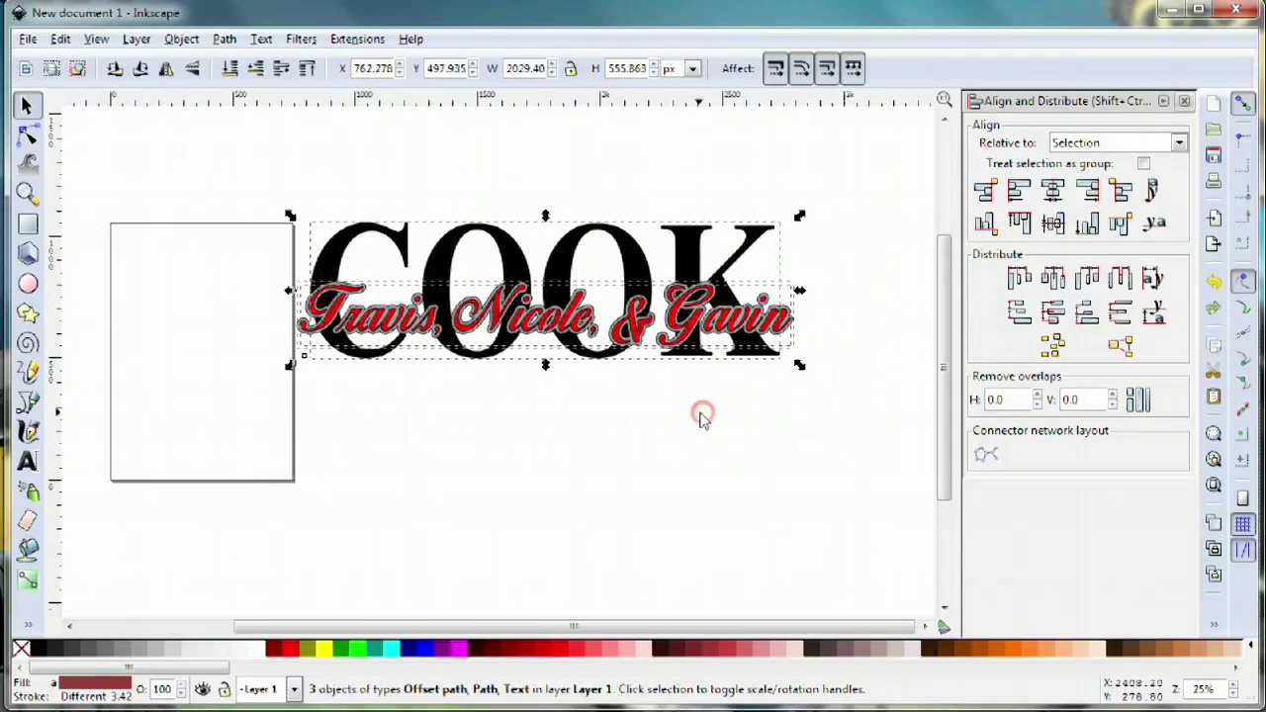
scroll(717, 311, "up", 2, "ctrl")
scroll(682, 336, "down", 1, "ctrl")
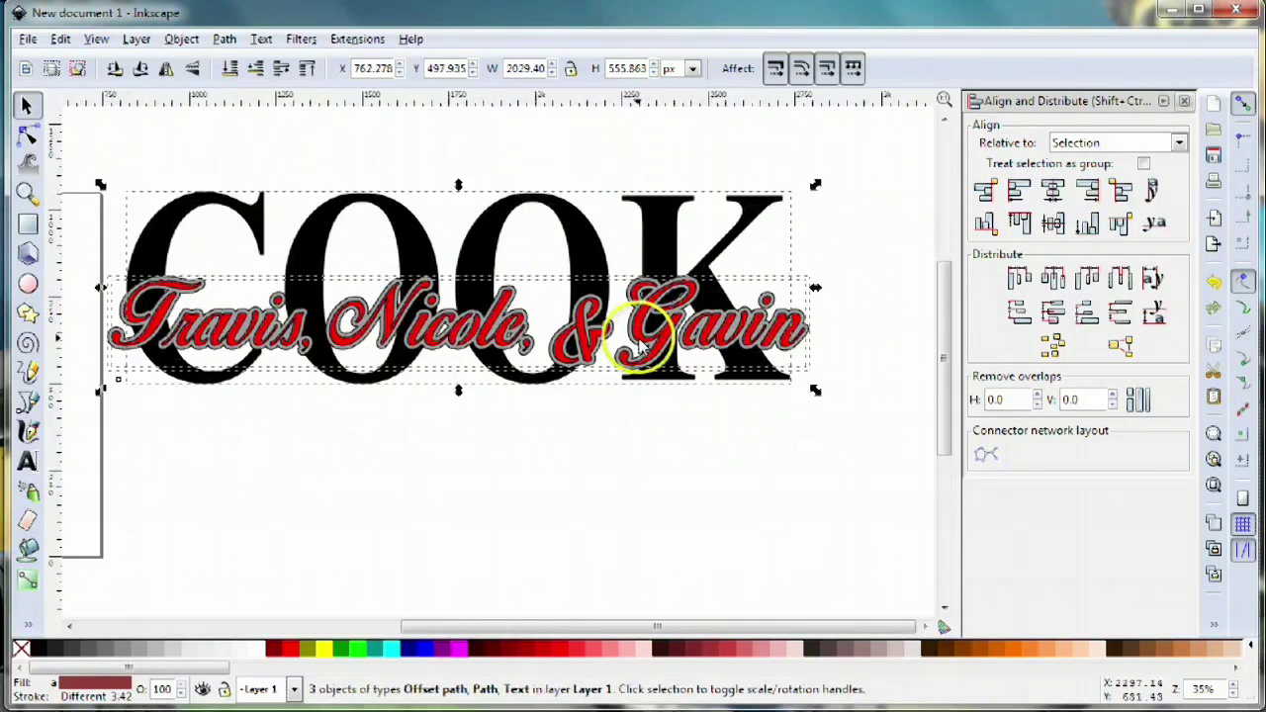
scroll(702, 346, "left", 2)
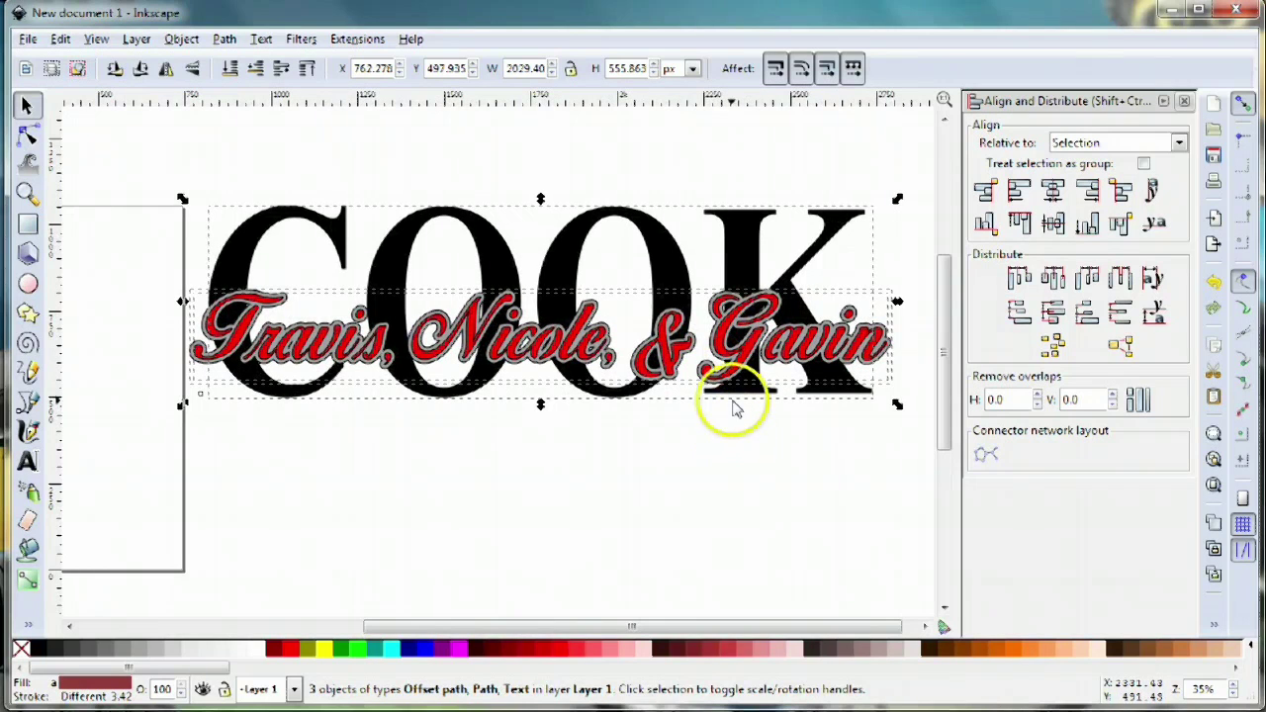
left_click(742, 432)
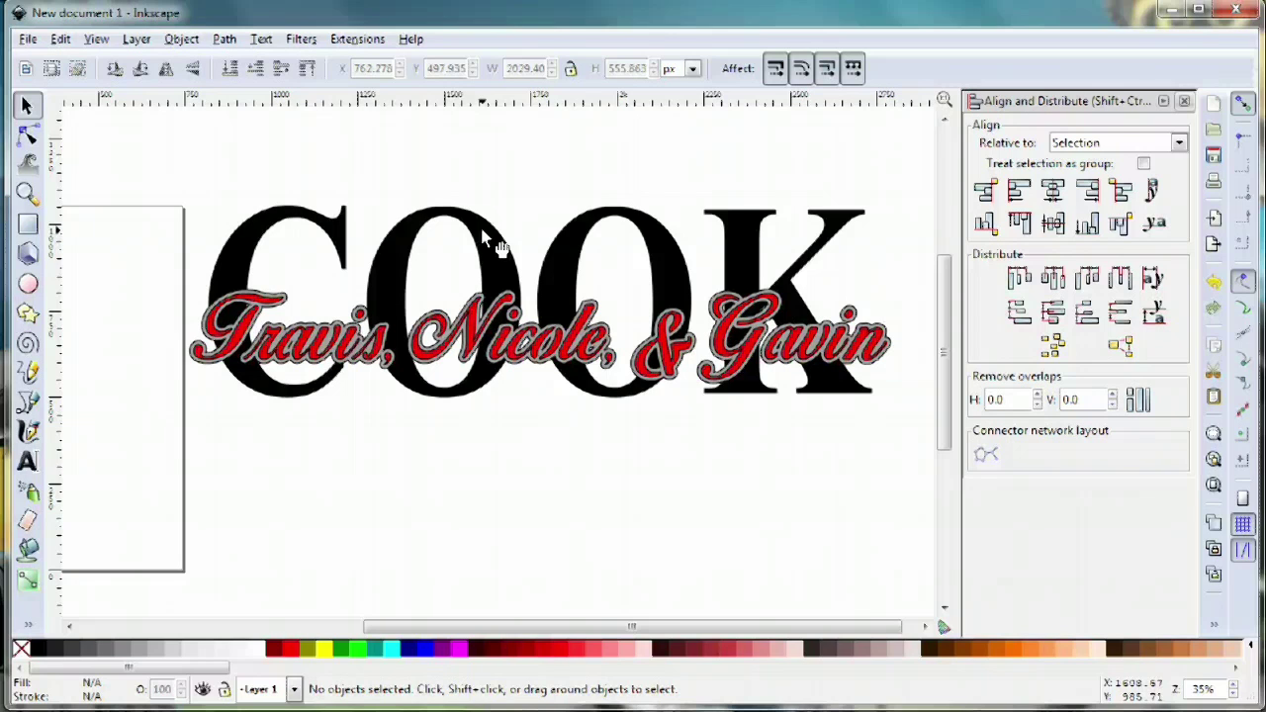
Convert the COOK text to letter paths with Path > Object to Path
left_click(664, 240)
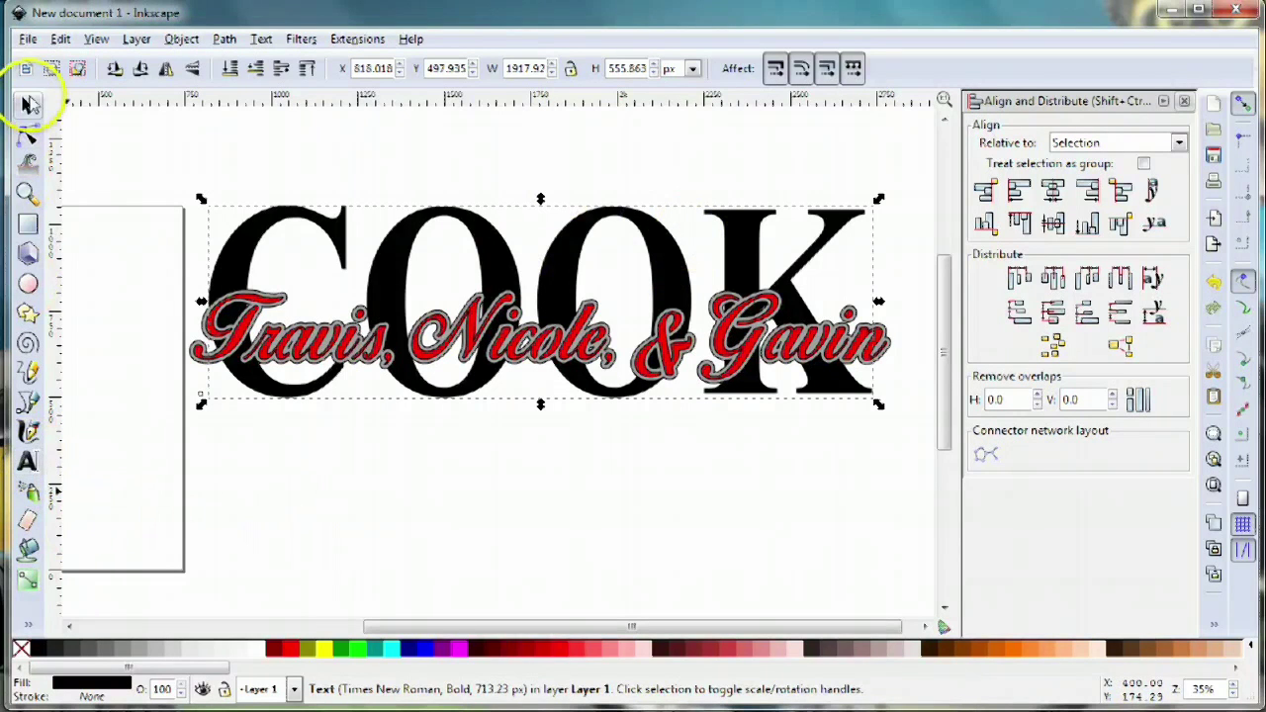
left_click(226, 39)
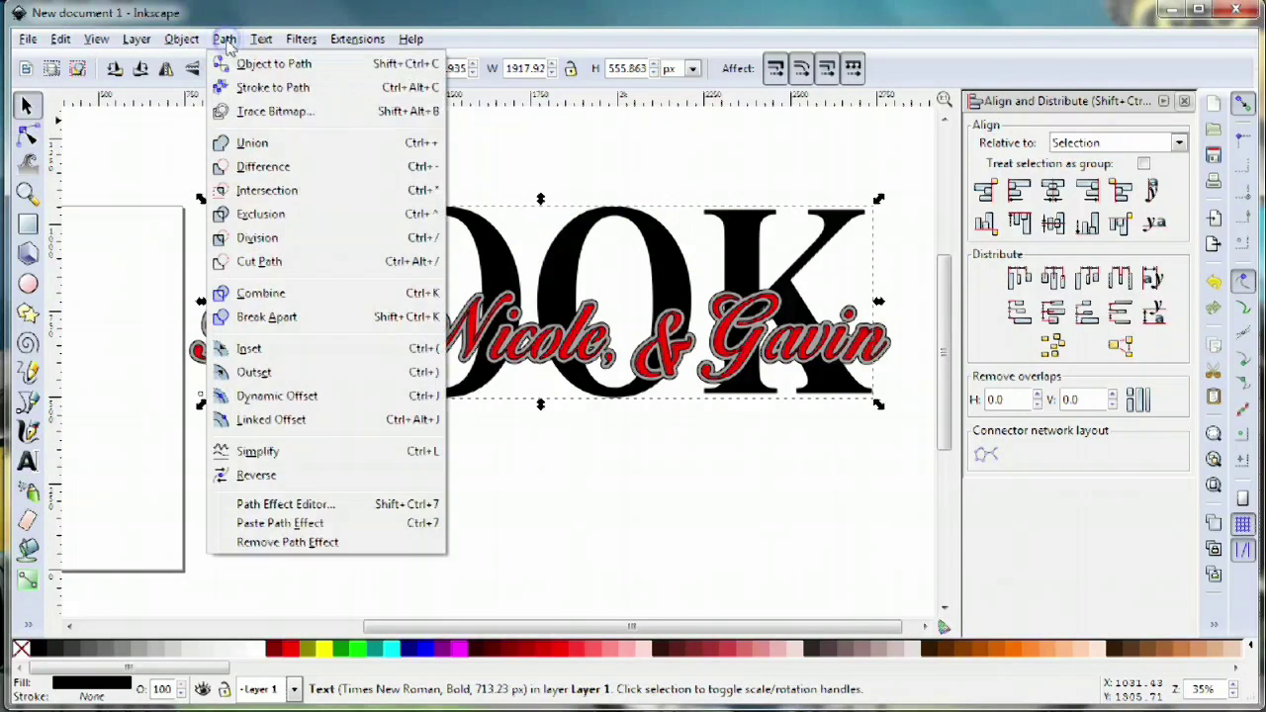
left_click(239, 72)
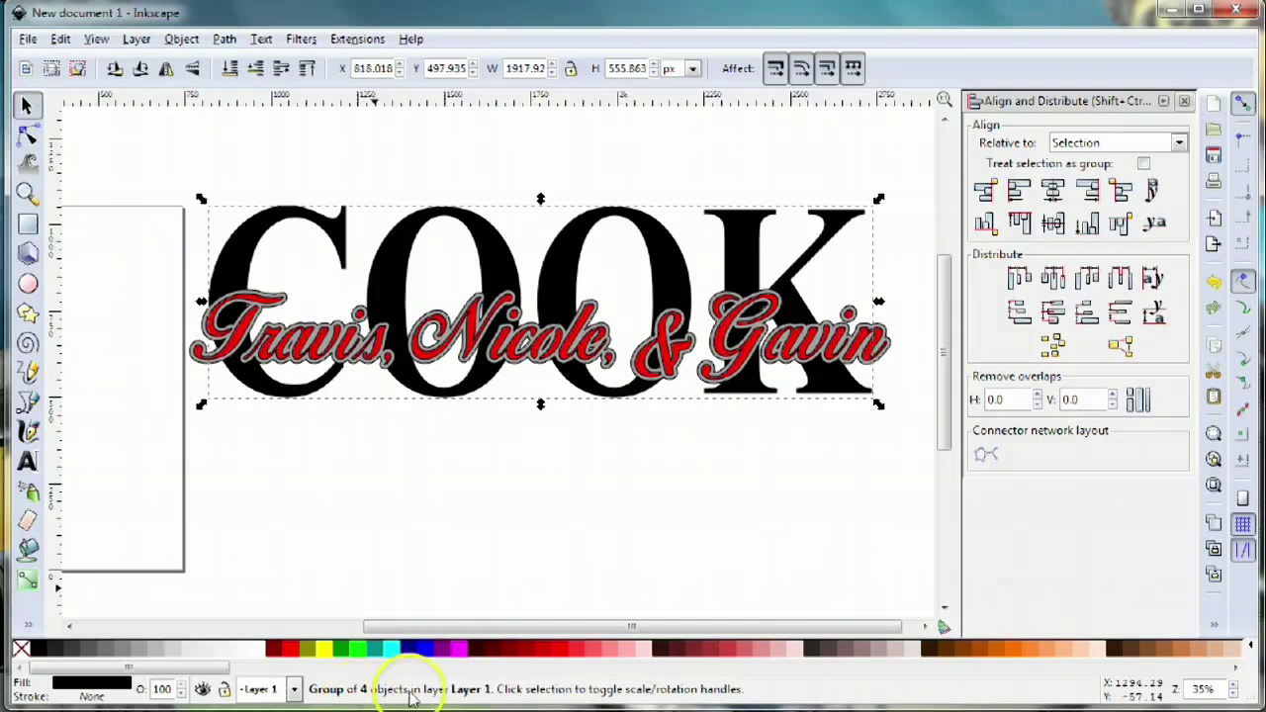
left_click(181, 39)
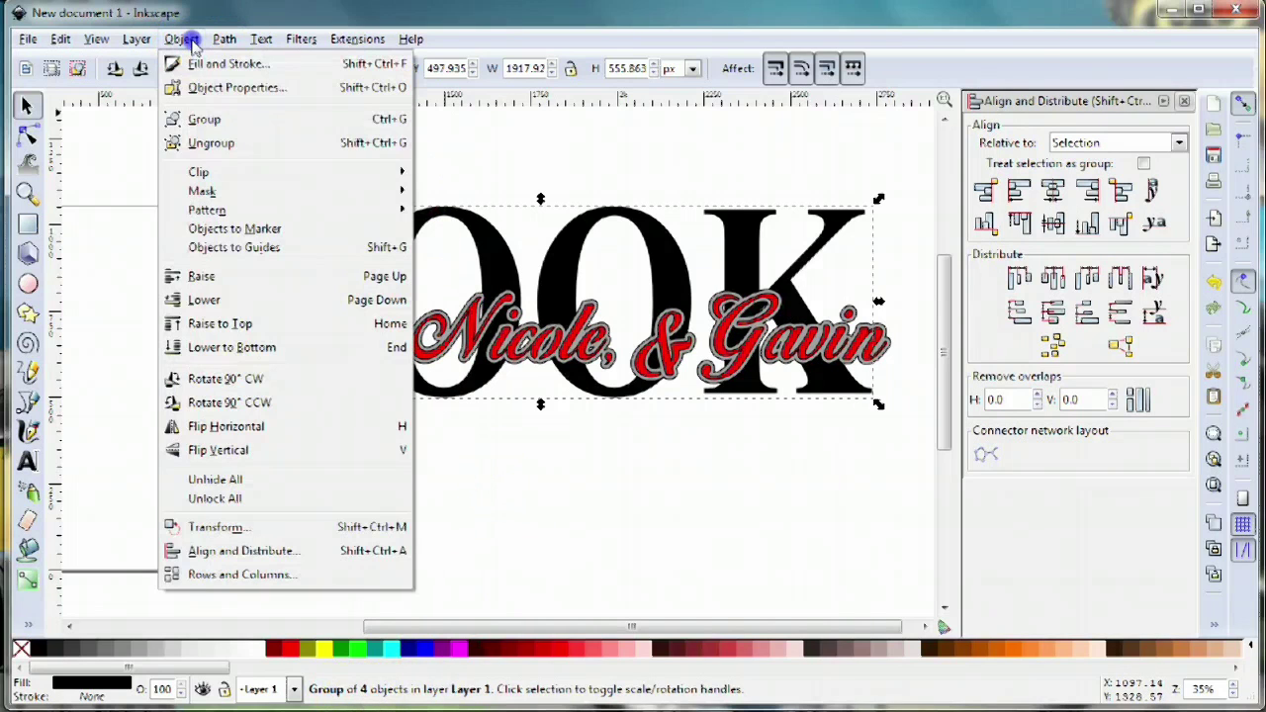
Ungroup the four COOK letters and union them into a single 108-node path
left_click(209, 145)
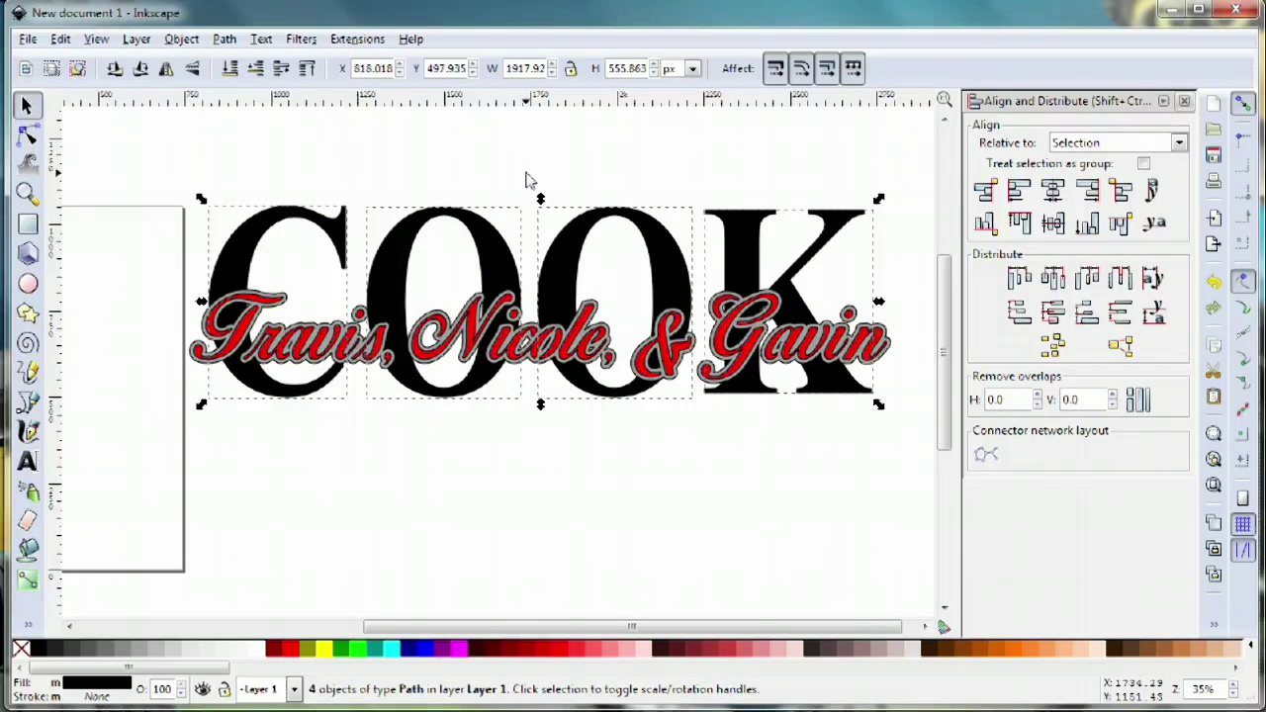
left_click(224, 38)
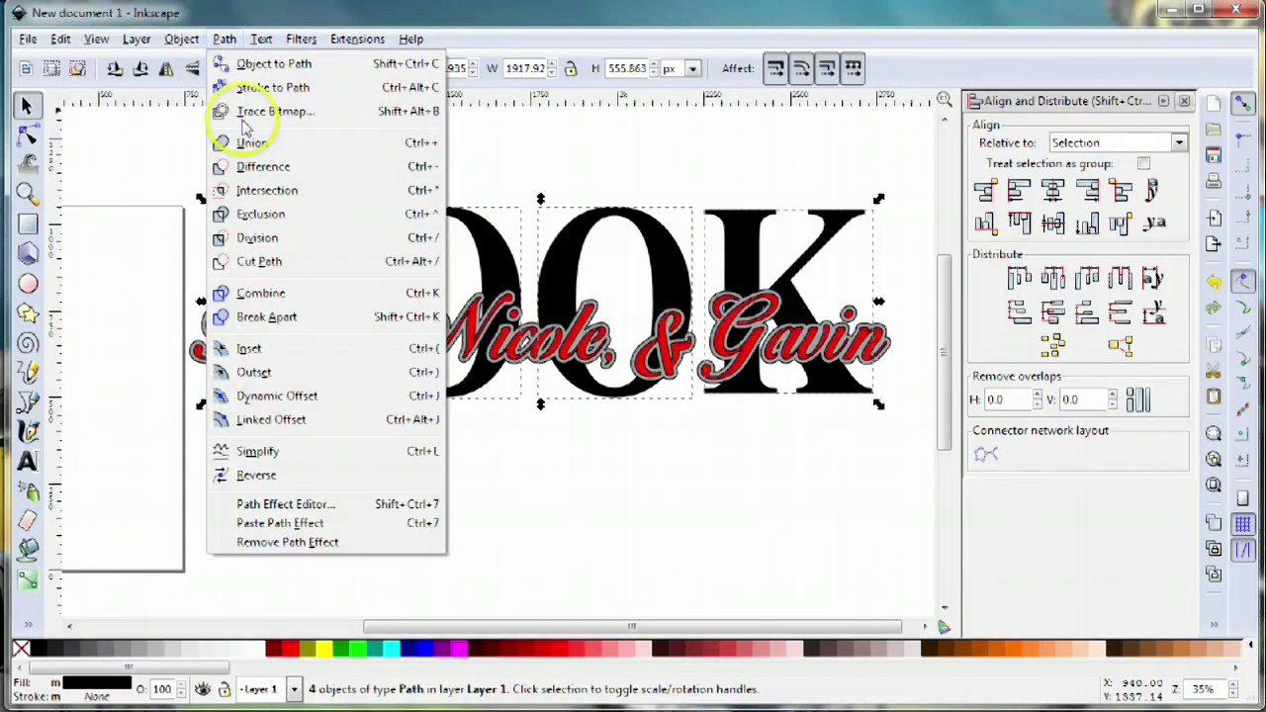
left_click(254, 144)
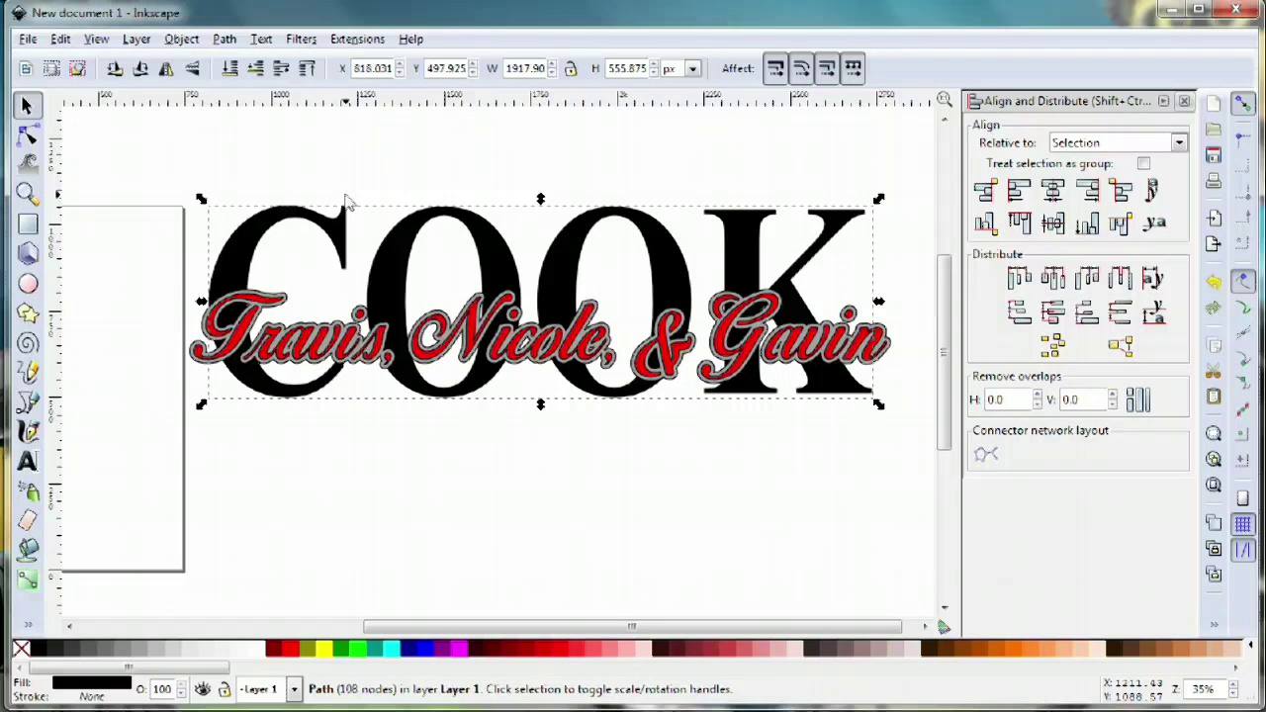
scroll(415, 322, "up", 2, "ctrl")
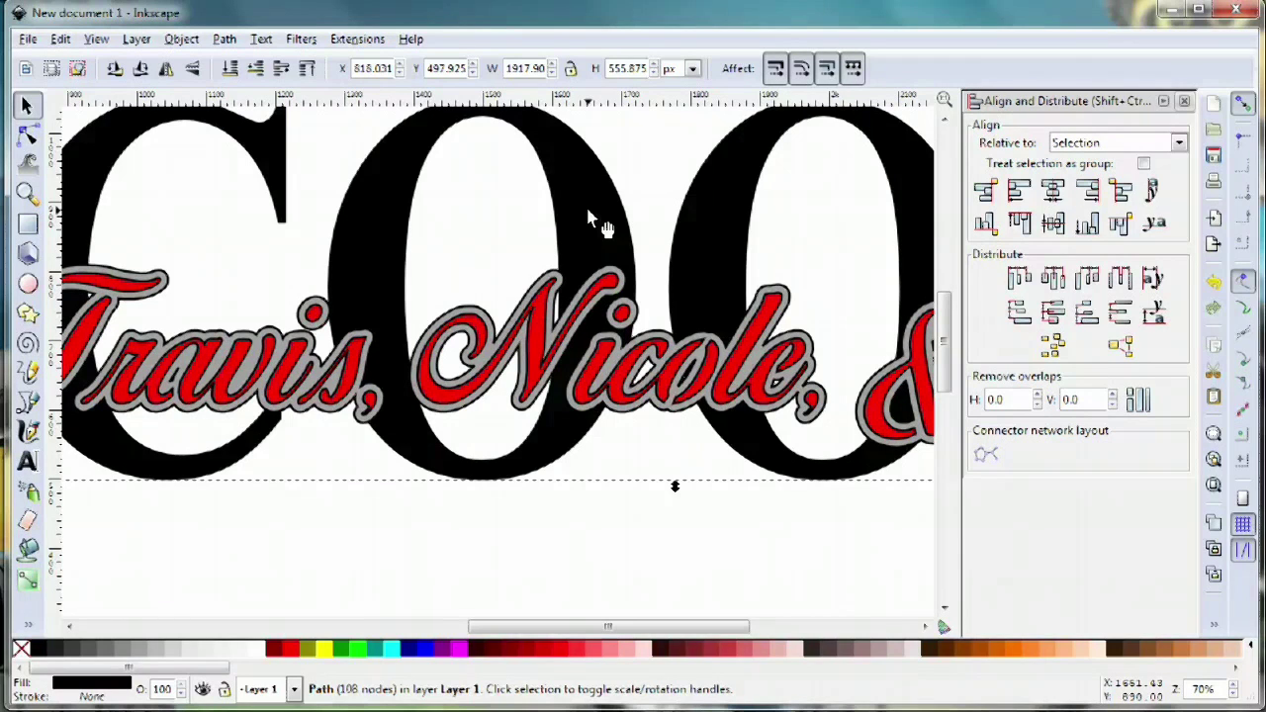
Select the gray dynamic offset outline lying beneath the red script names
left_click(596, 507)
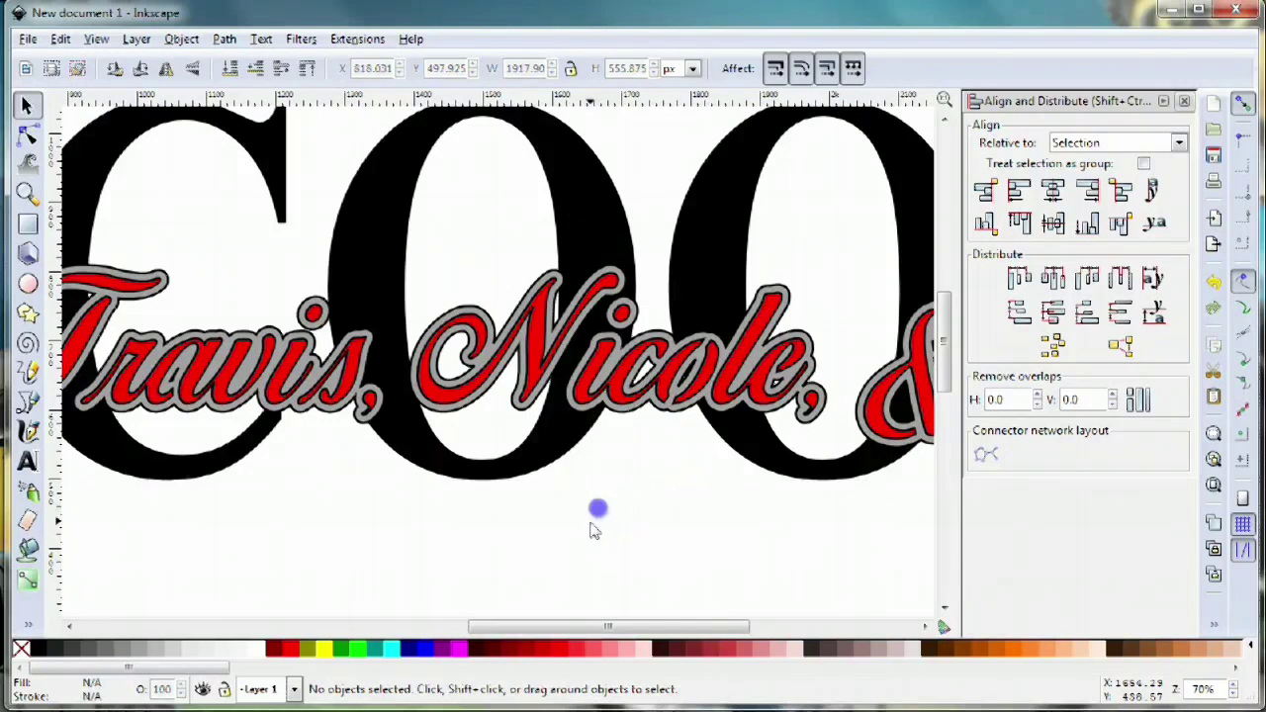
left_click(613, 269)
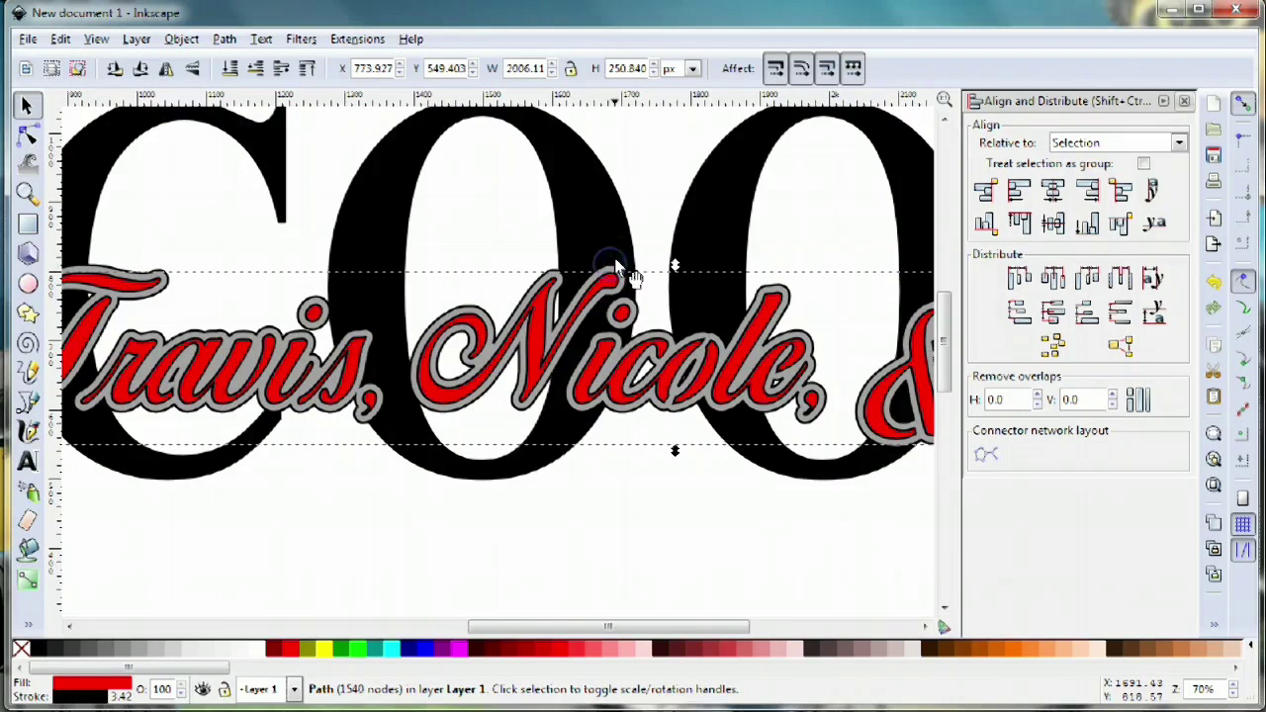
scroll(615, 269, "up", 2)
left_click(613, 269)
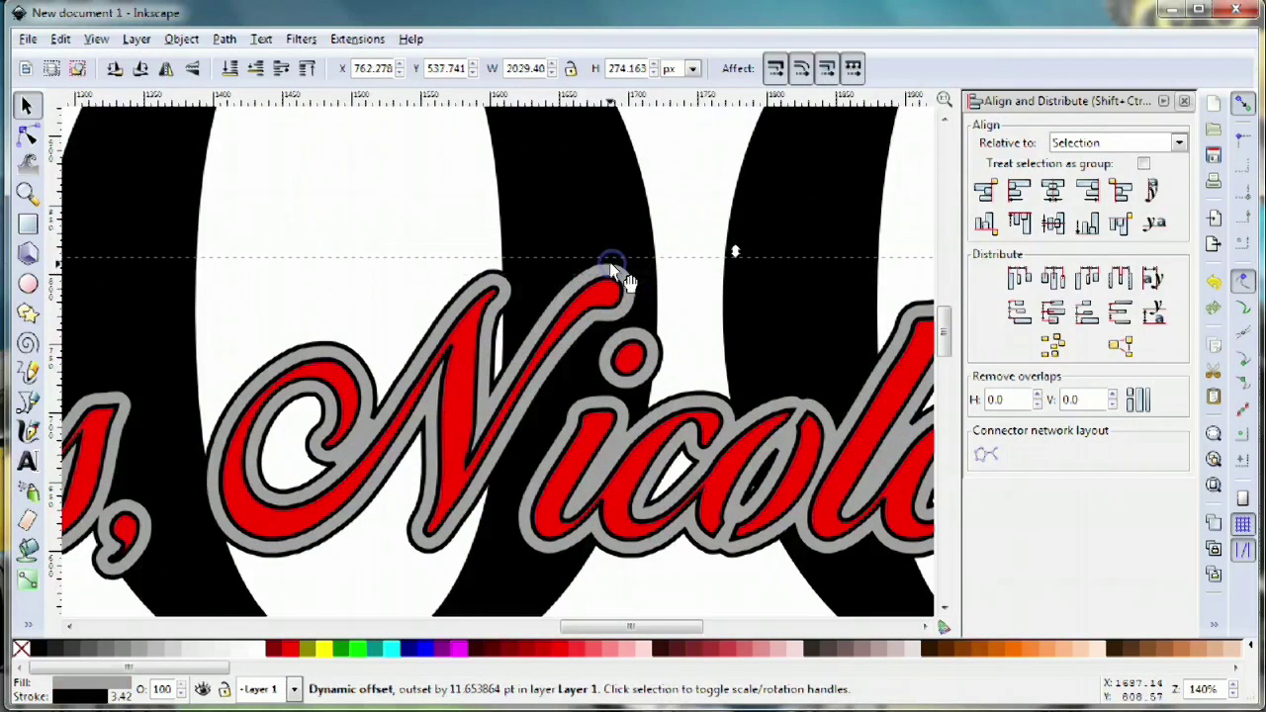
scroll(658, 356, "down", 2)
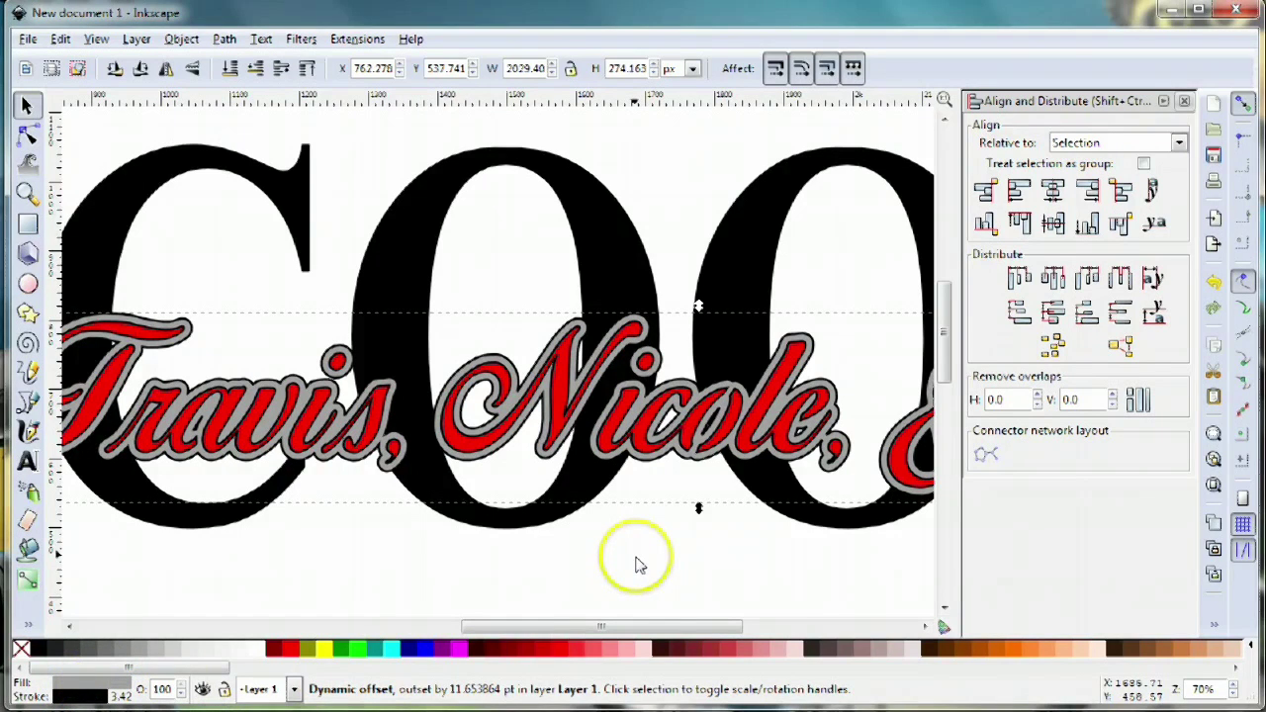
scroll(634, 559, "down", 1)
key("shift")
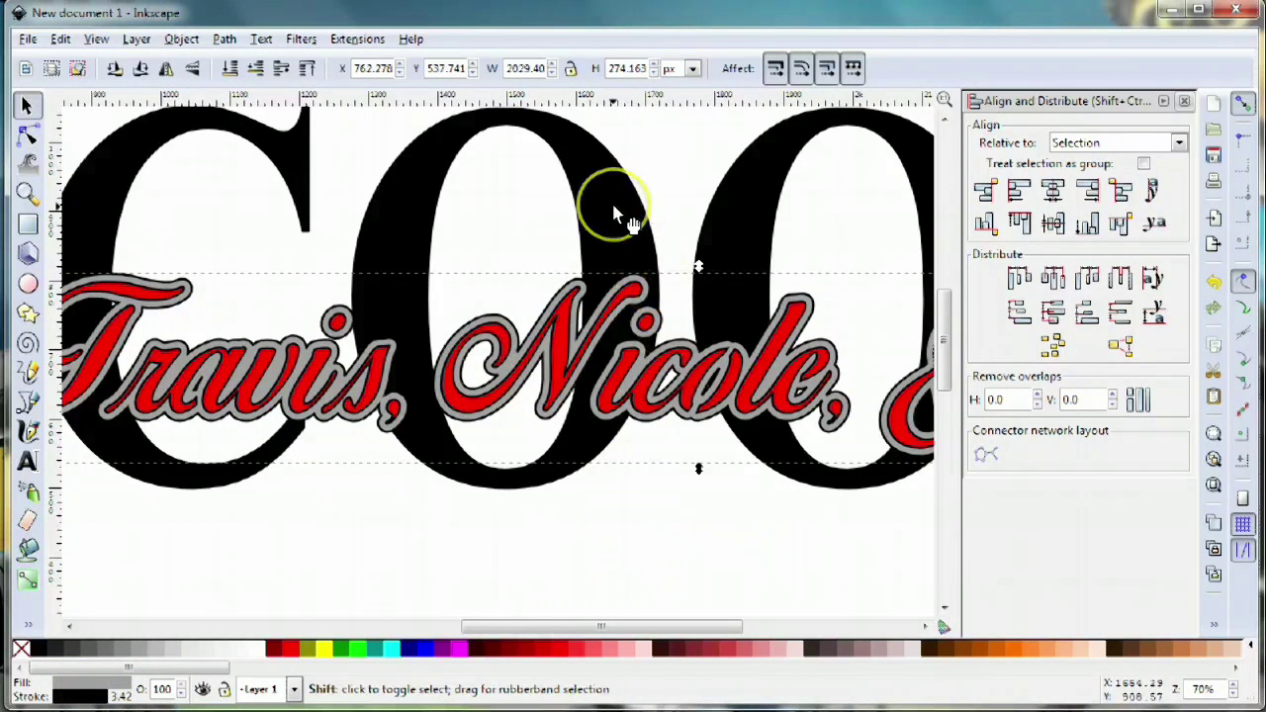
Subtract the script outline from the COOK path with Path > Difference, leaving a 790-node path
left_click(610, 200, "shift")
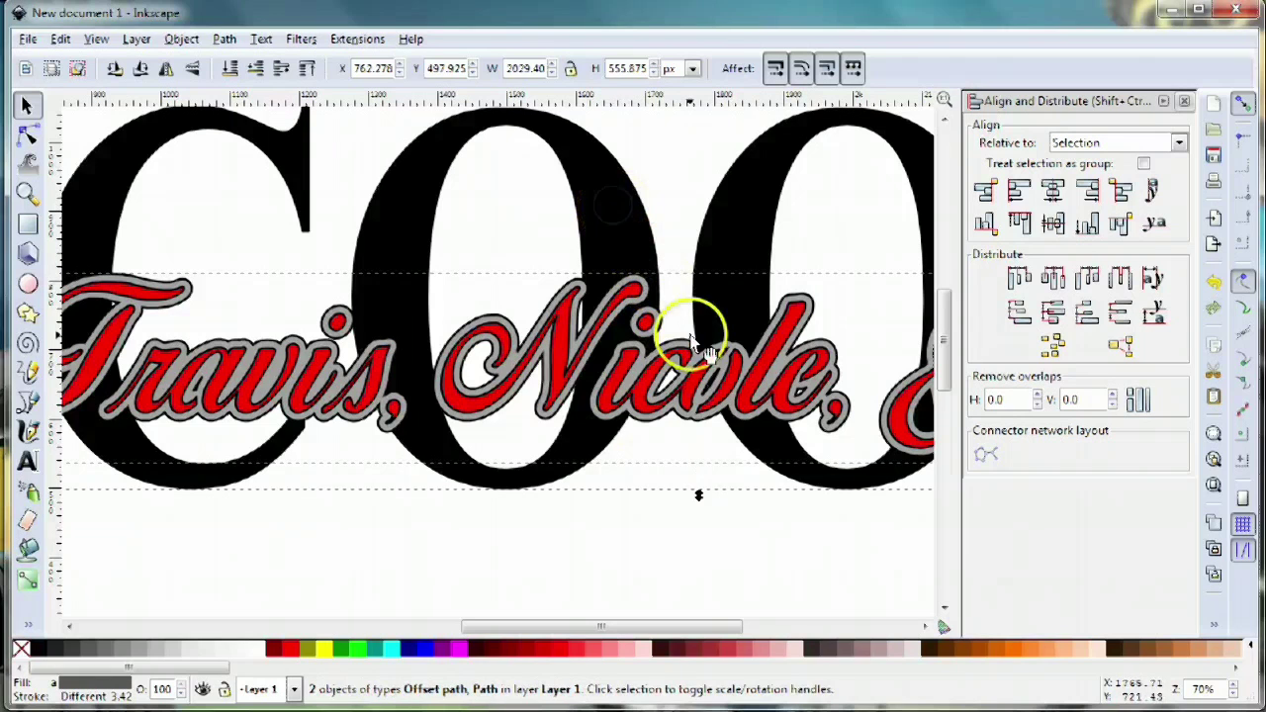
left_click(226, 38)
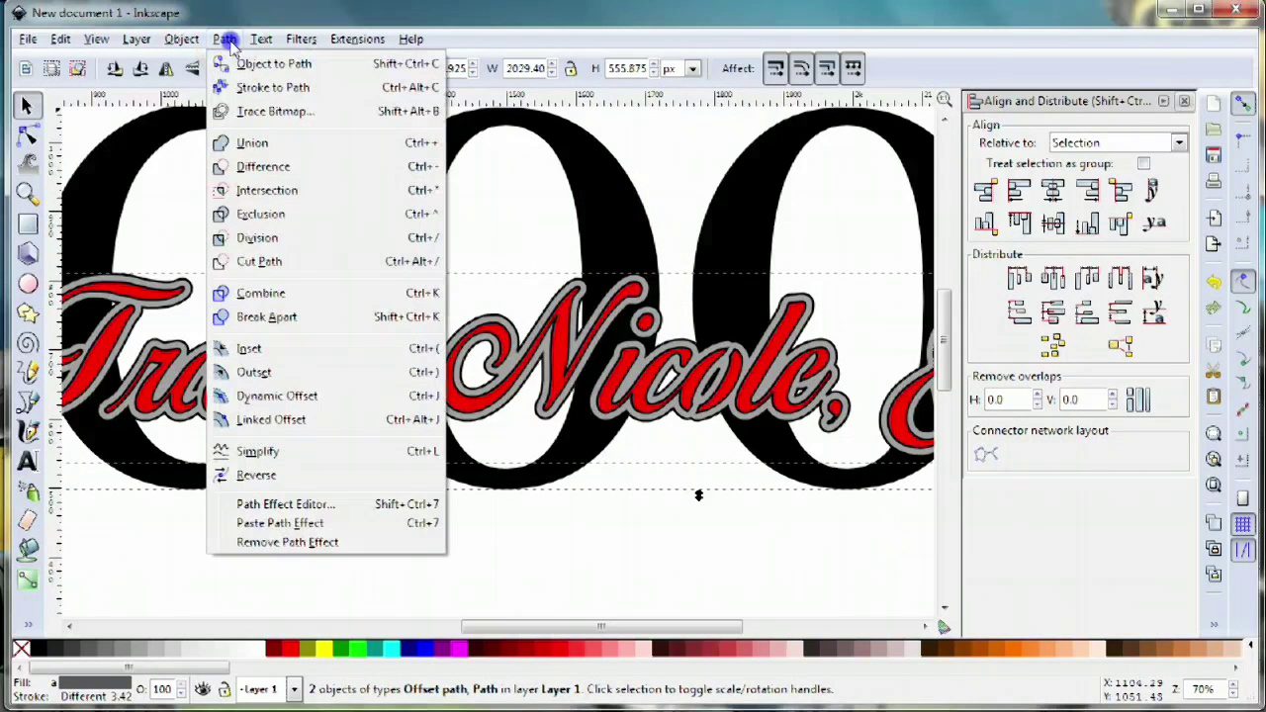
left_click(267, 167)
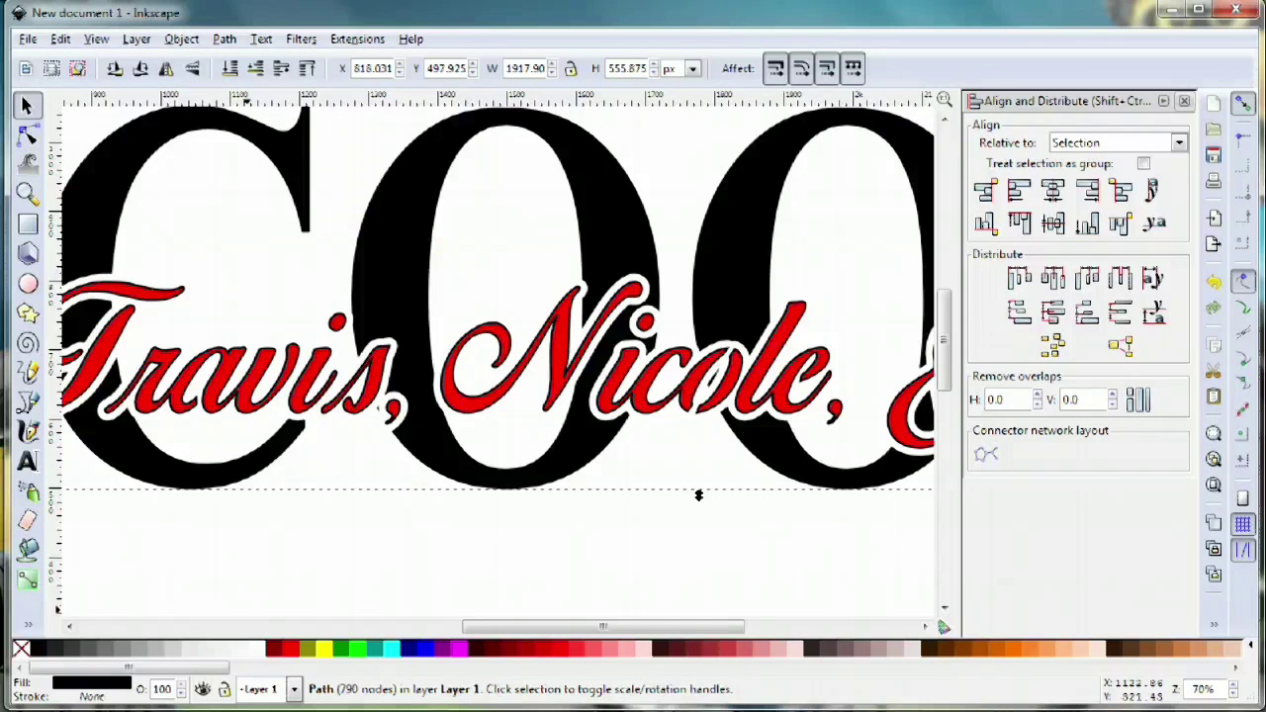
left_click(314, 368)
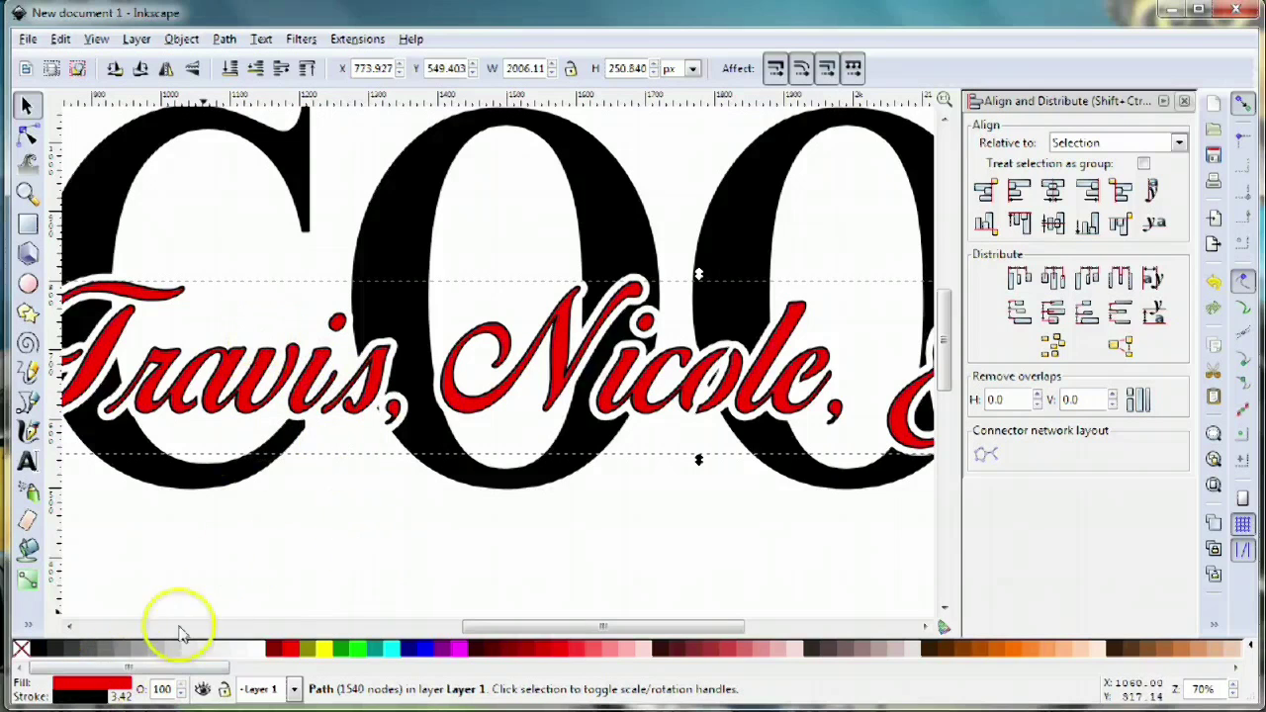
Give the script names and cut COOK path a 40% gray fill and black stroke of width 1
left_click(283, 148, "shift")
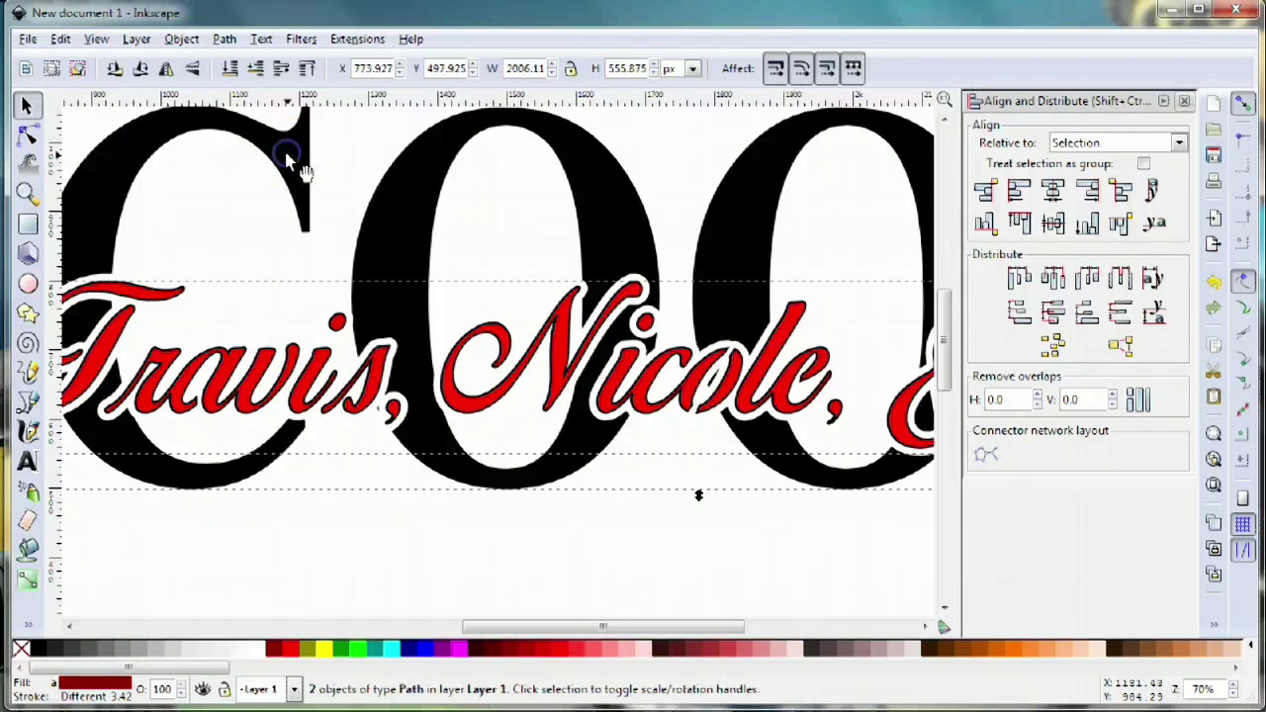
left_click(141, 650)
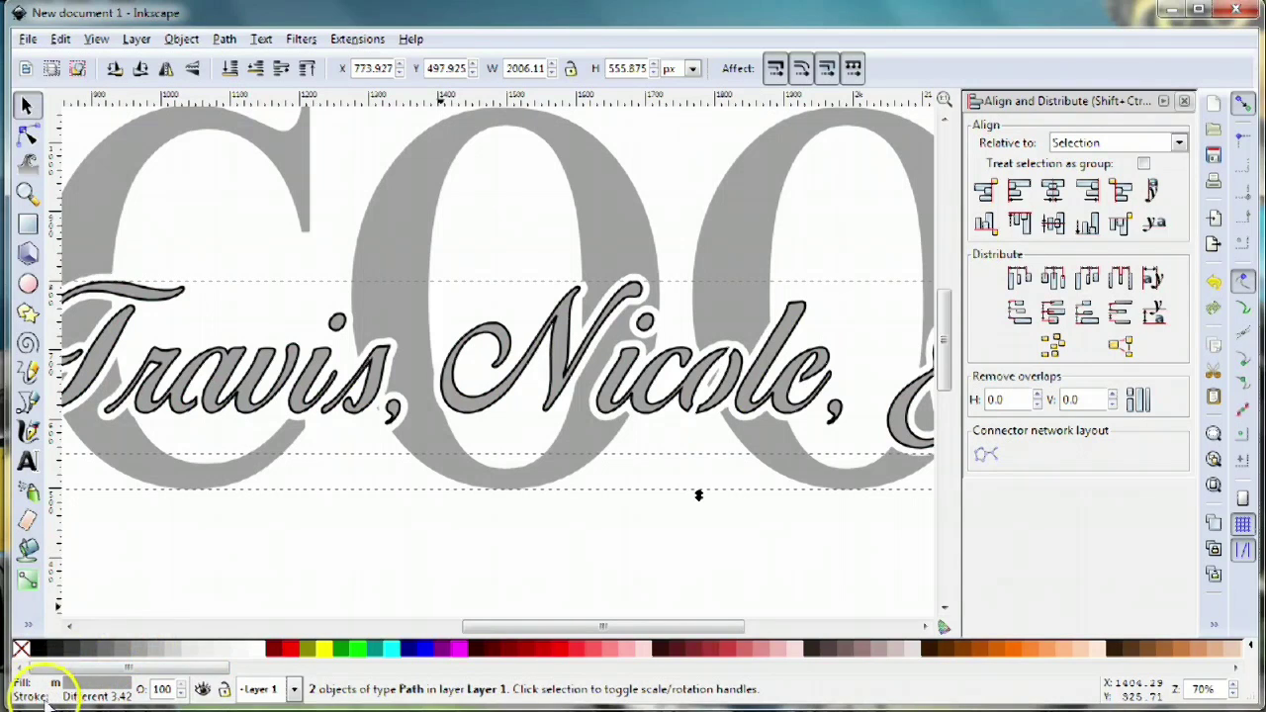
right_click(102, 697)
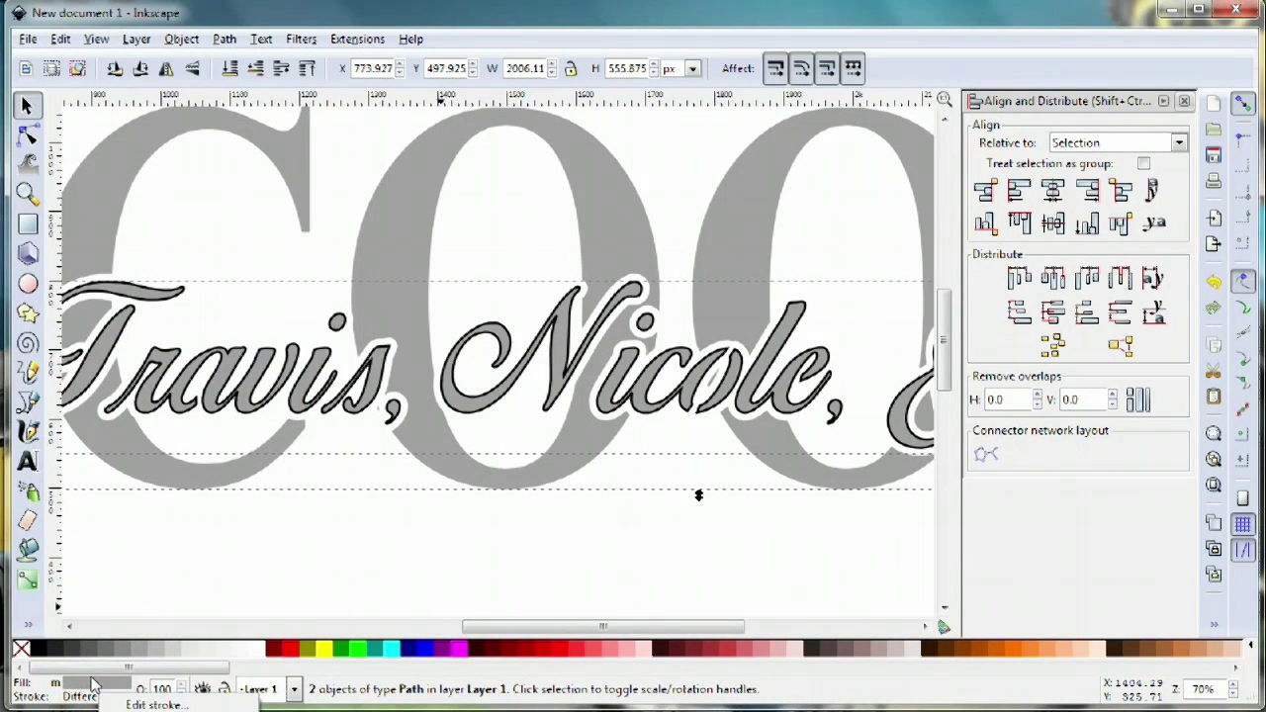
left_click(45, 649)
right_click(44, 650)
left_click(39, 649)
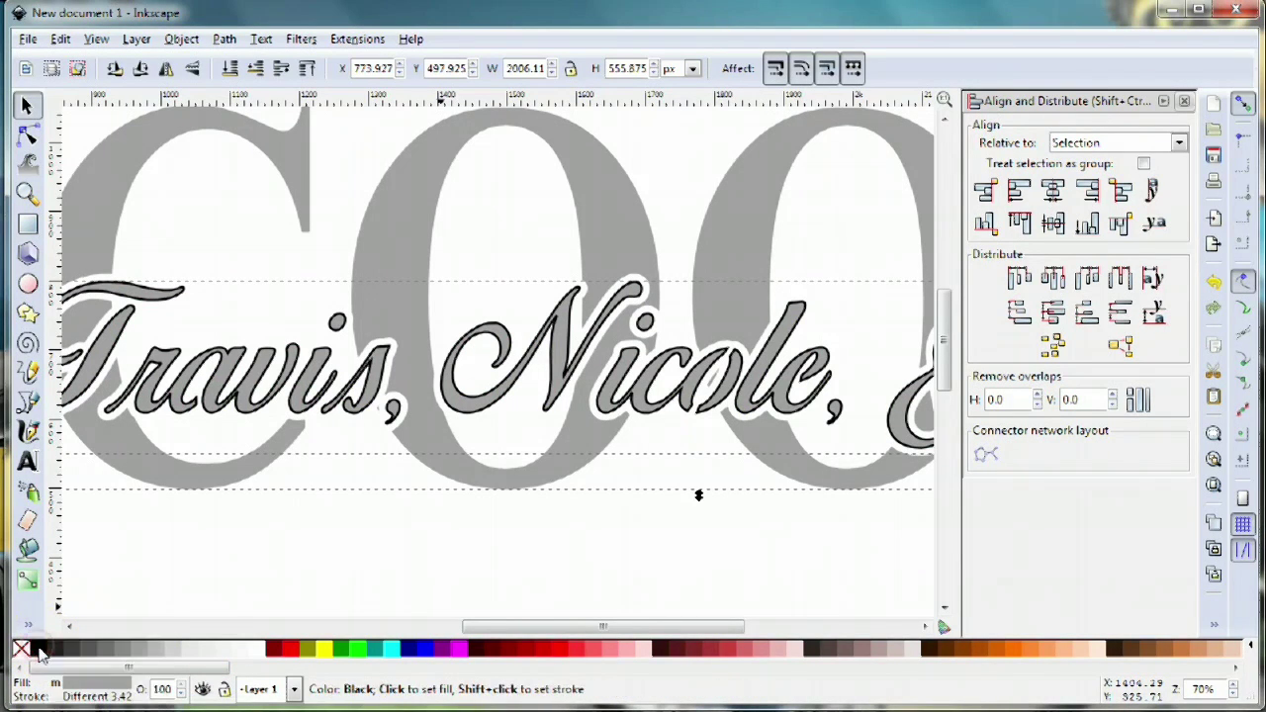
right_click(39, 650)
left_click(95, 673)
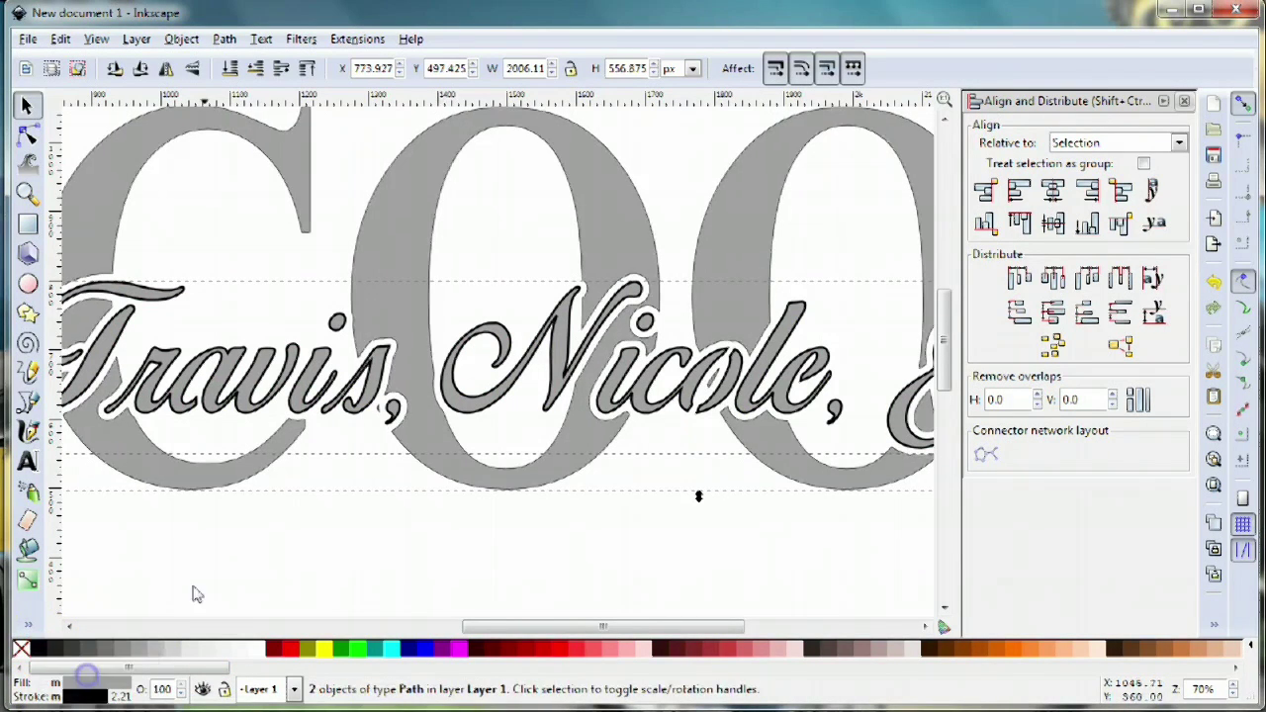
right_click(121, 695)
left_click(175, 599)
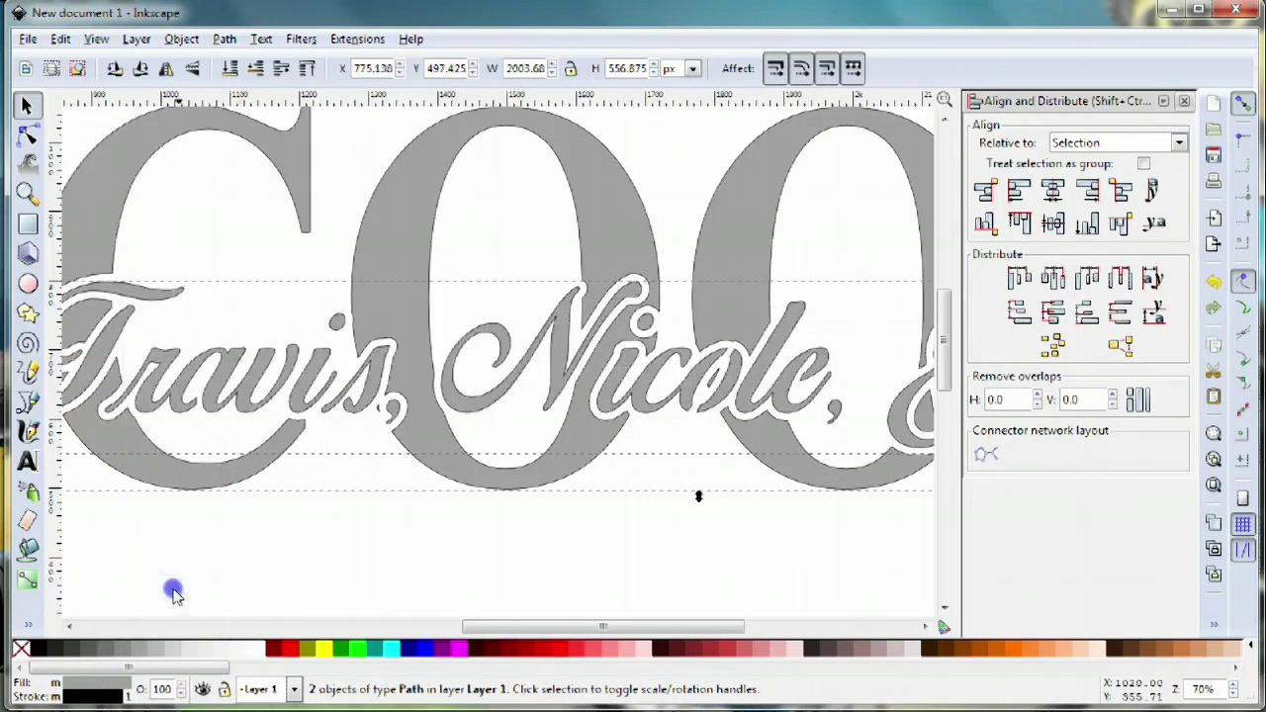
scroll(425, 415, "up", 2)
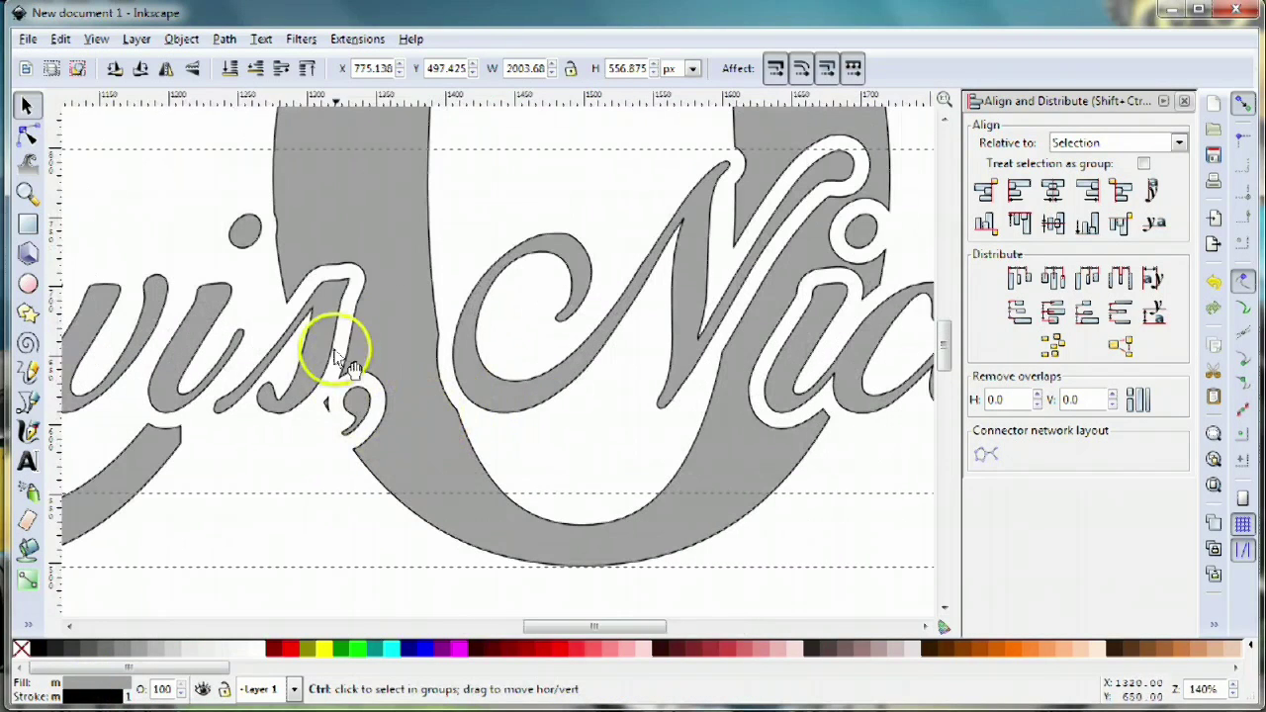
Pan across Travis, Nicole and Gavin to check the white cut-out gap, then deselect
scroll(556, 416, "up", 5)
scroll(557, 416, "right", 6)
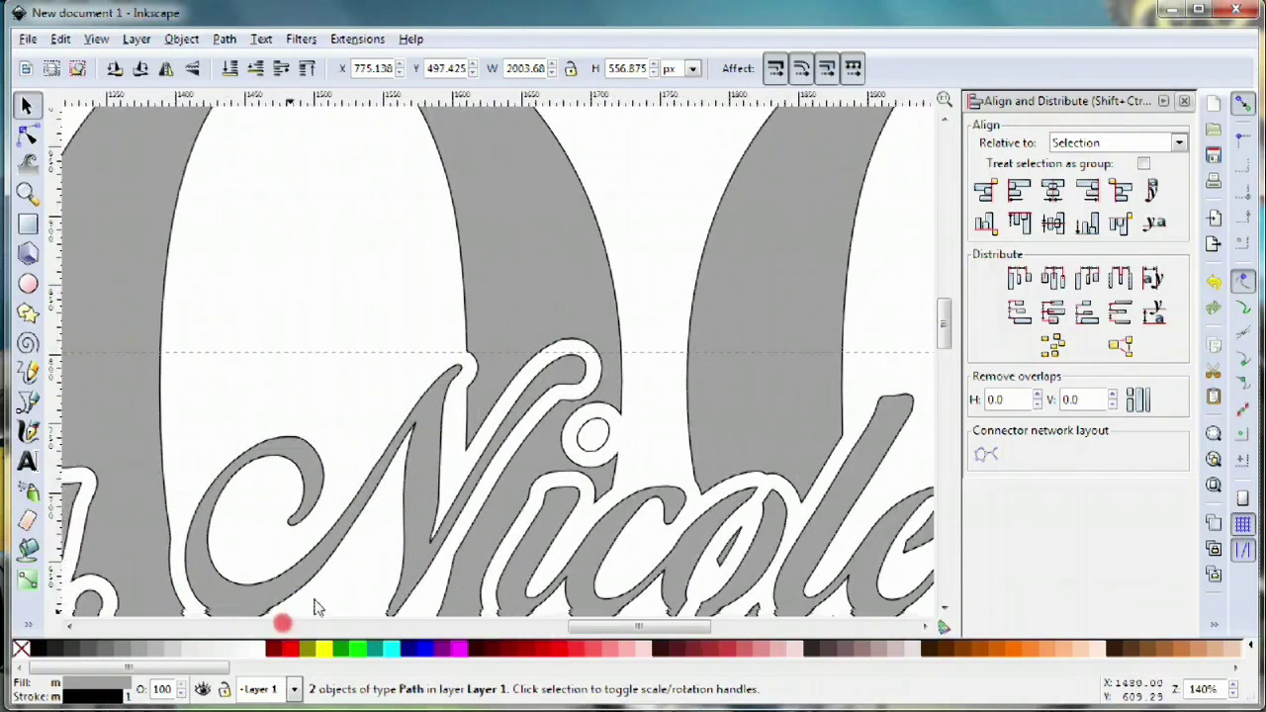
scroll(682, 491, "down", 3)
scroll(729, 504, "down", 5)
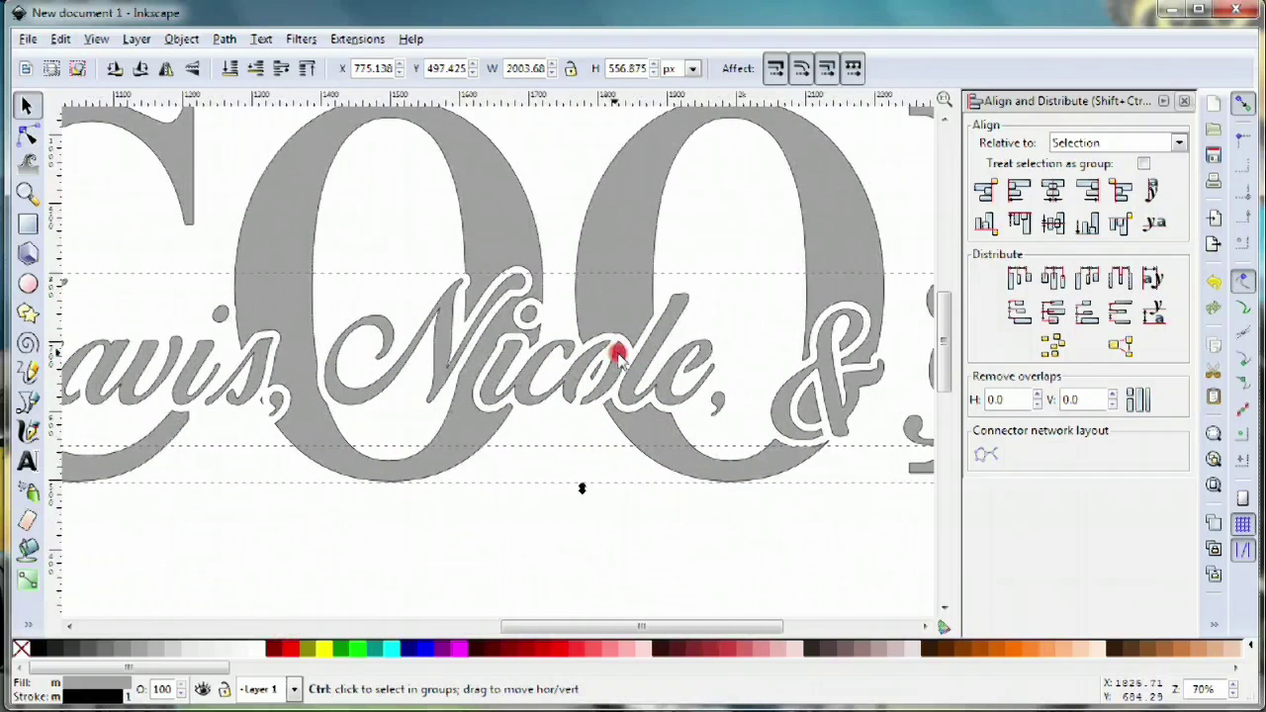
scroll(616, 353, "up", 3)
left_click_drag(794, 438, 551, 481)
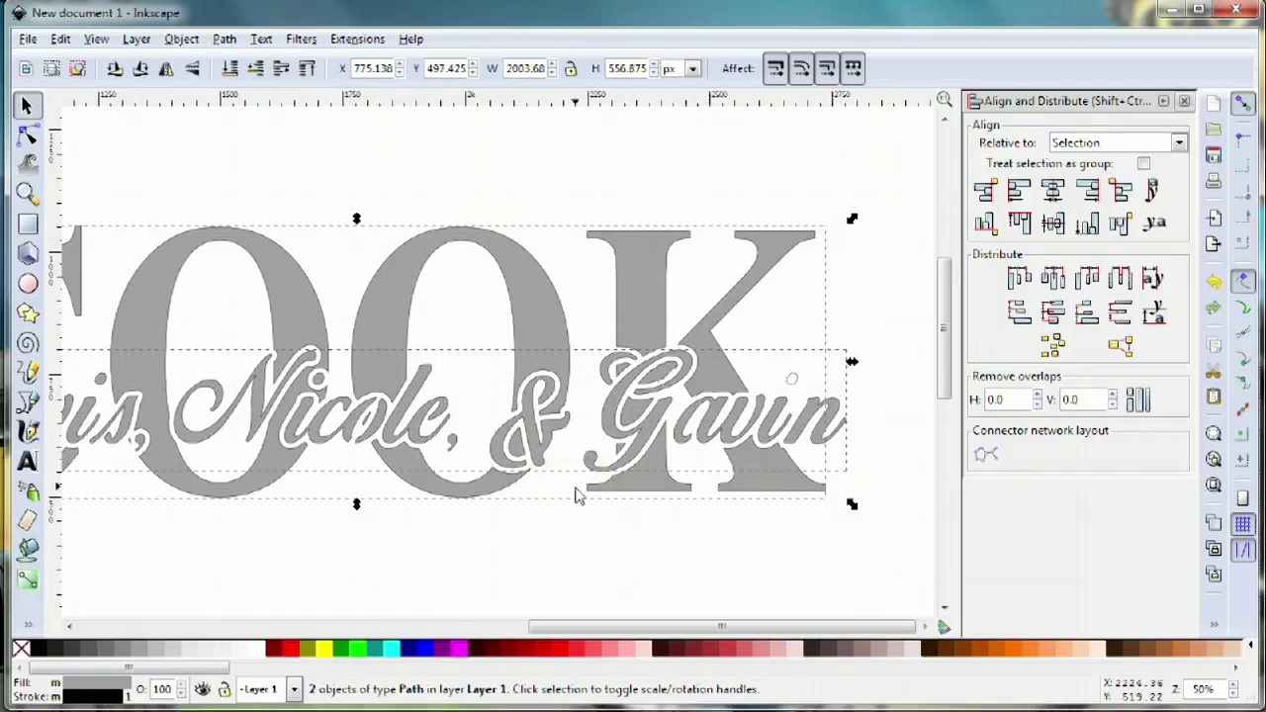
left_click_drag(424, 446, 731, 435)
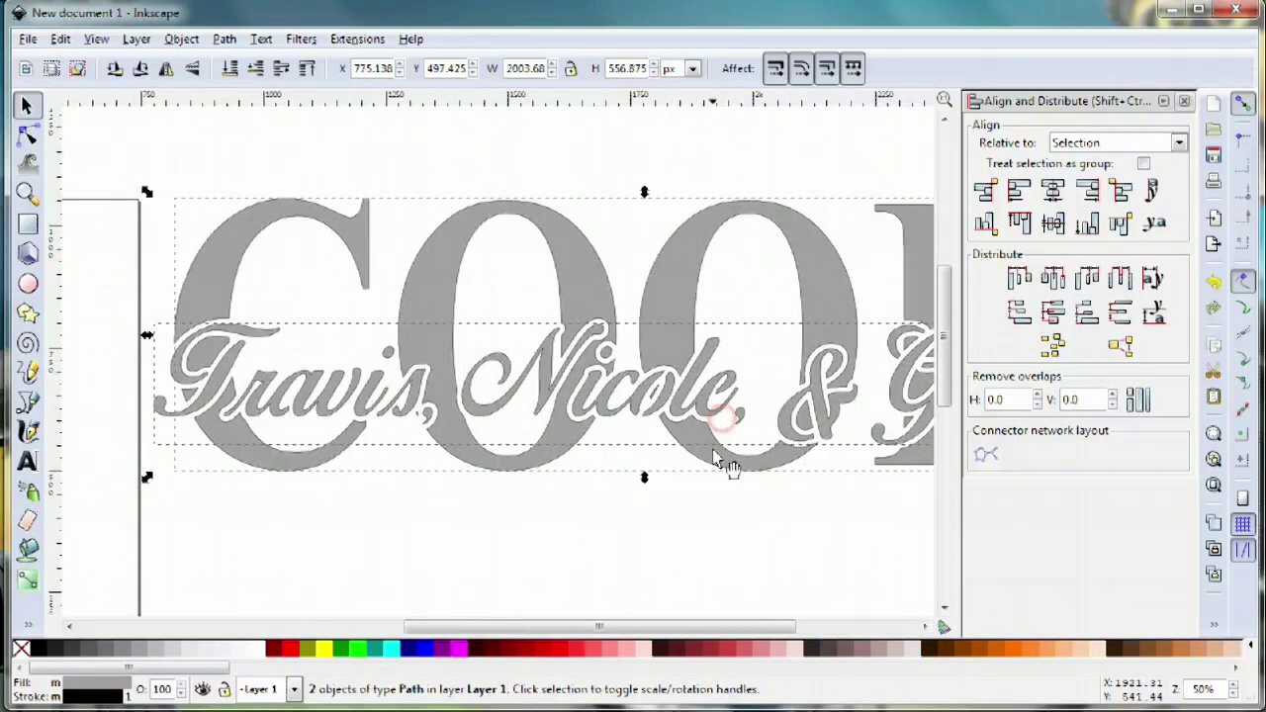
left_click_drag(293, 429, 432, 388)
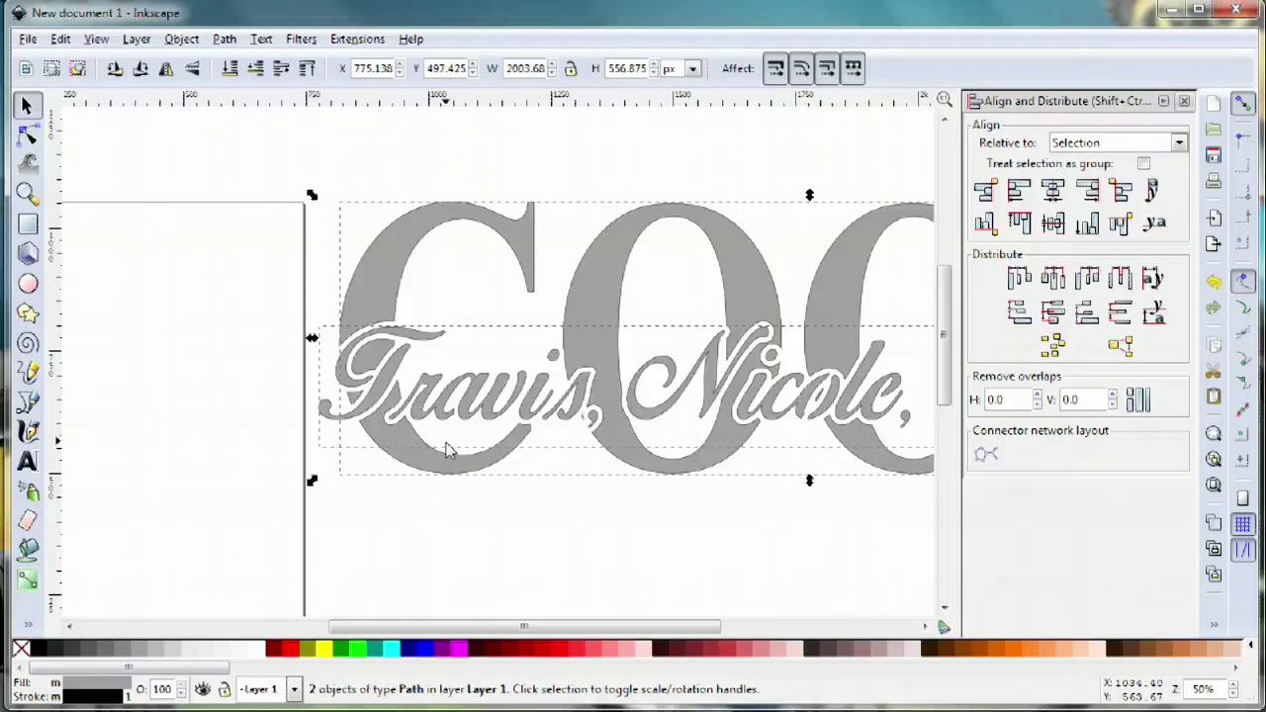
scroll(481, 475, "up", 3)
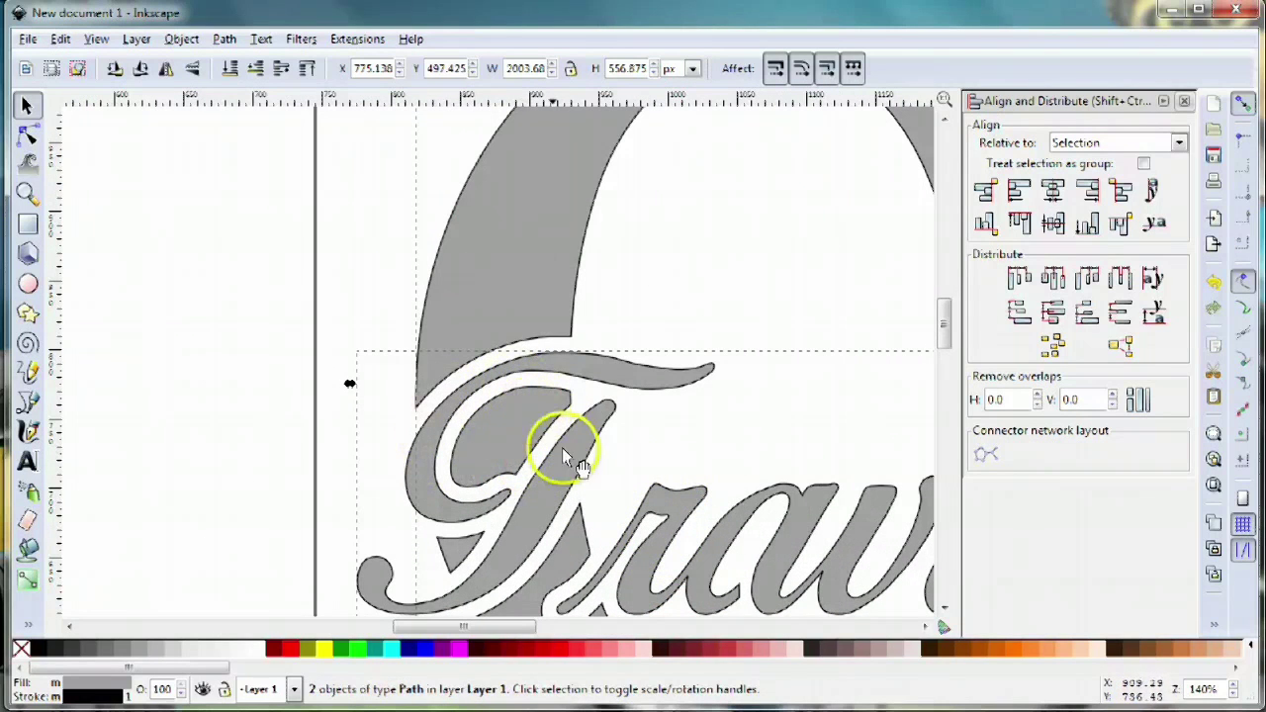
scroll(623, 474, "down", 2)
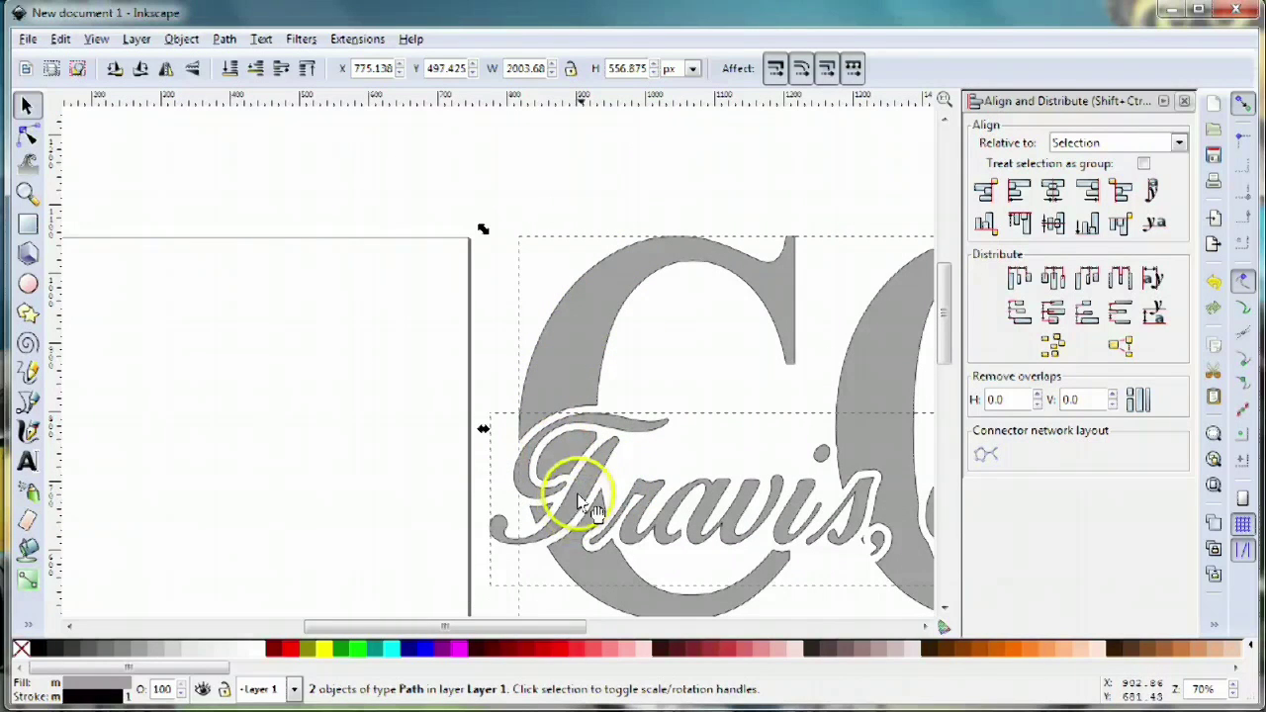
left_click(580, 165)
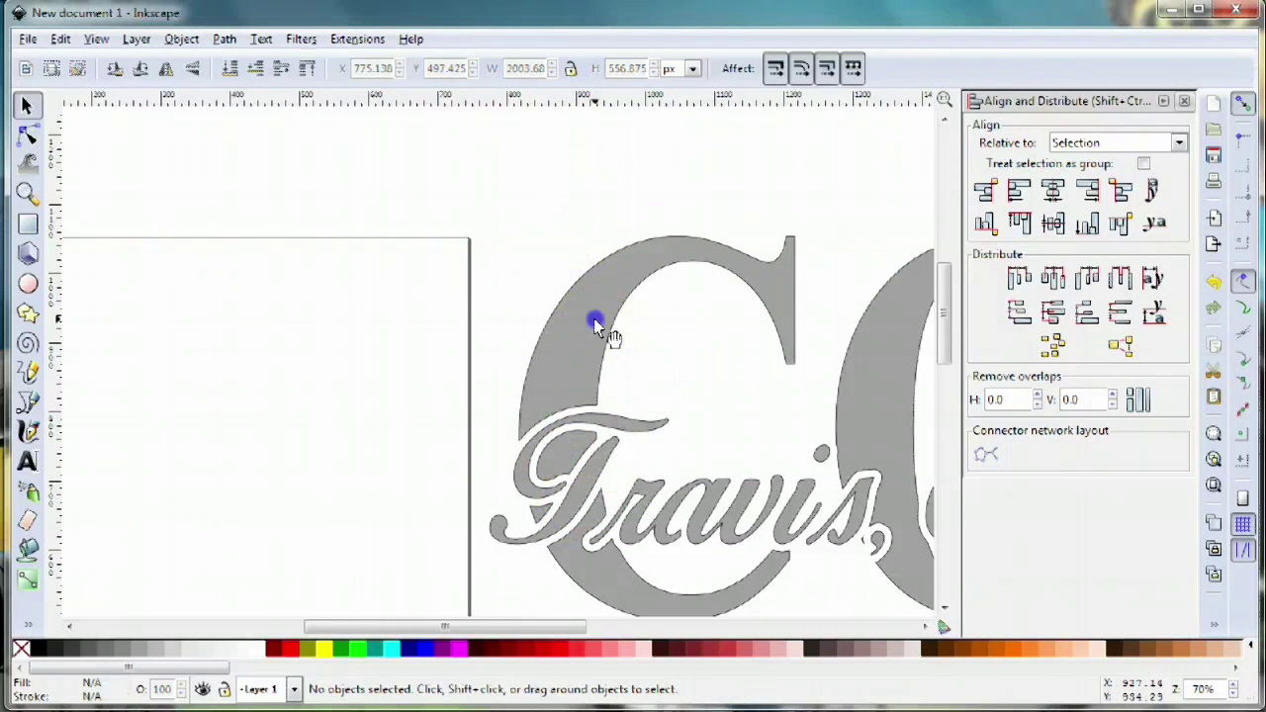
Edit the lettering path's nodes and delete the corner nodes of the island inside the T loop
left_click(594, 318)
left_click(27, 133)
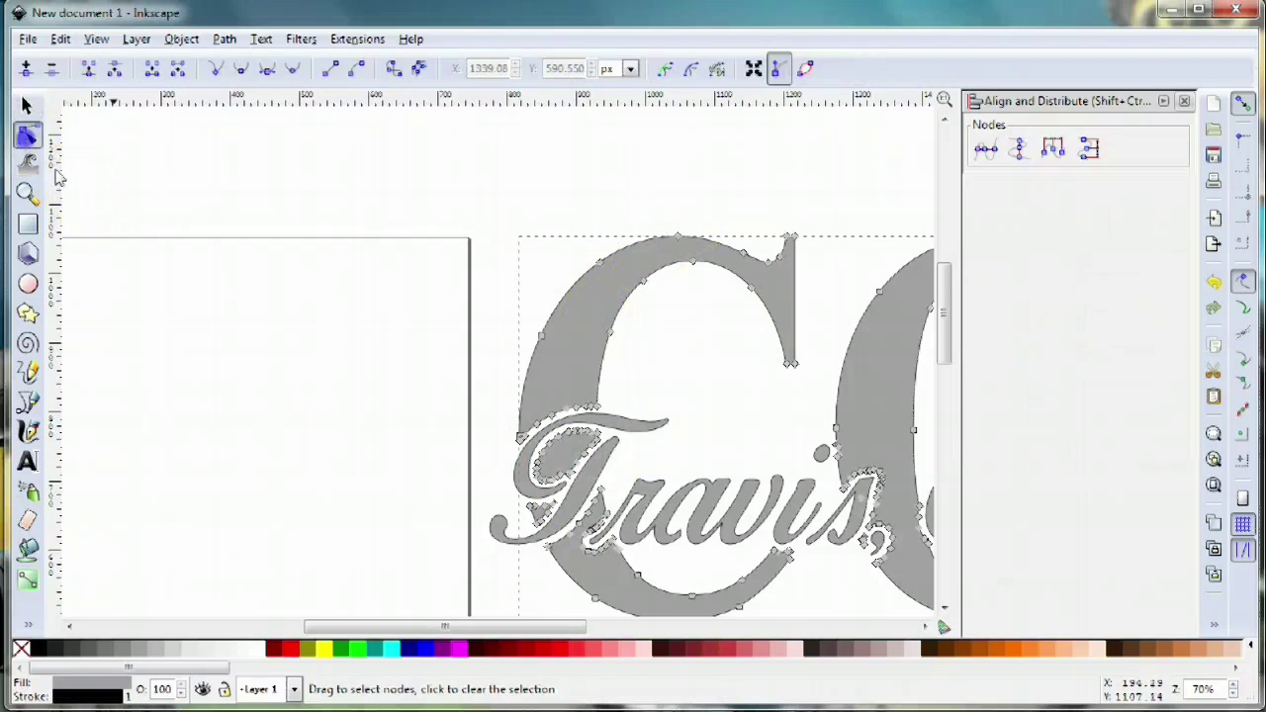
left_click(577, 462)
scroll(578, 461, "up", 1)
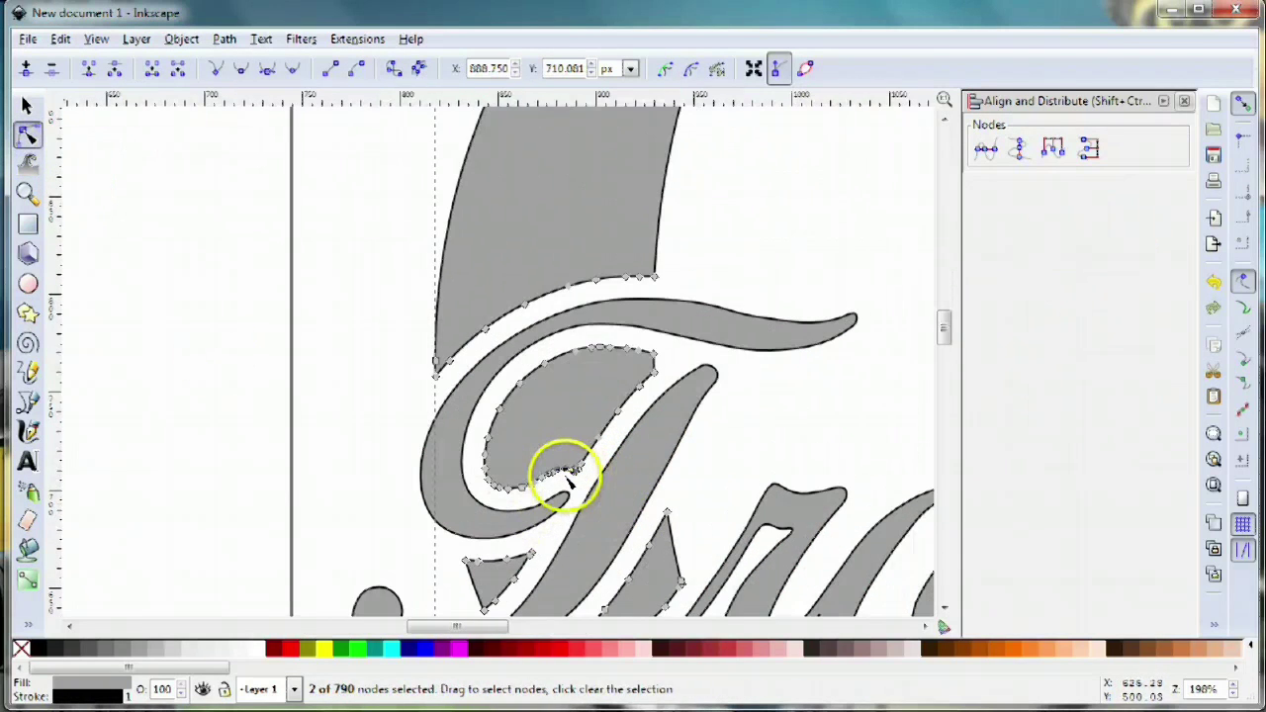
scroll(567, 479, "up", 2)
left_click_drag(460, 234, 734, 432)
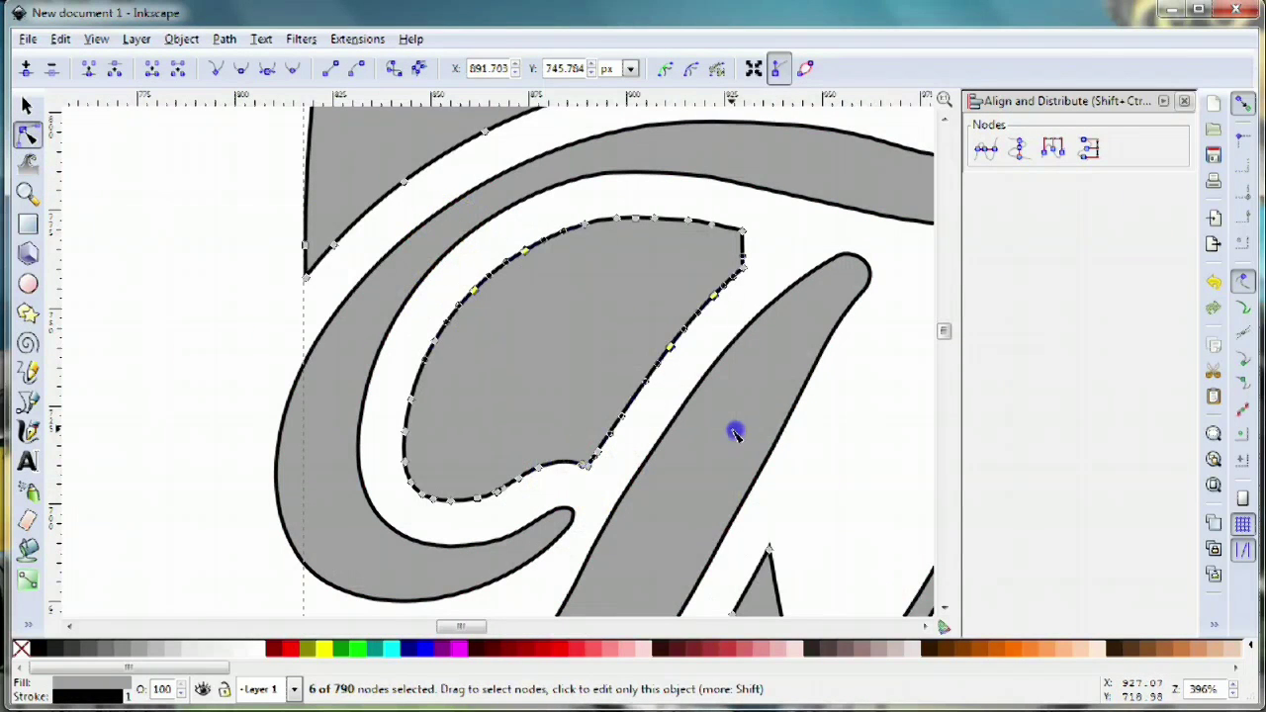
key("Delete")
Delete the remaining island nodes and the leftover oval inside the T of Travis
left_click(653, 362)
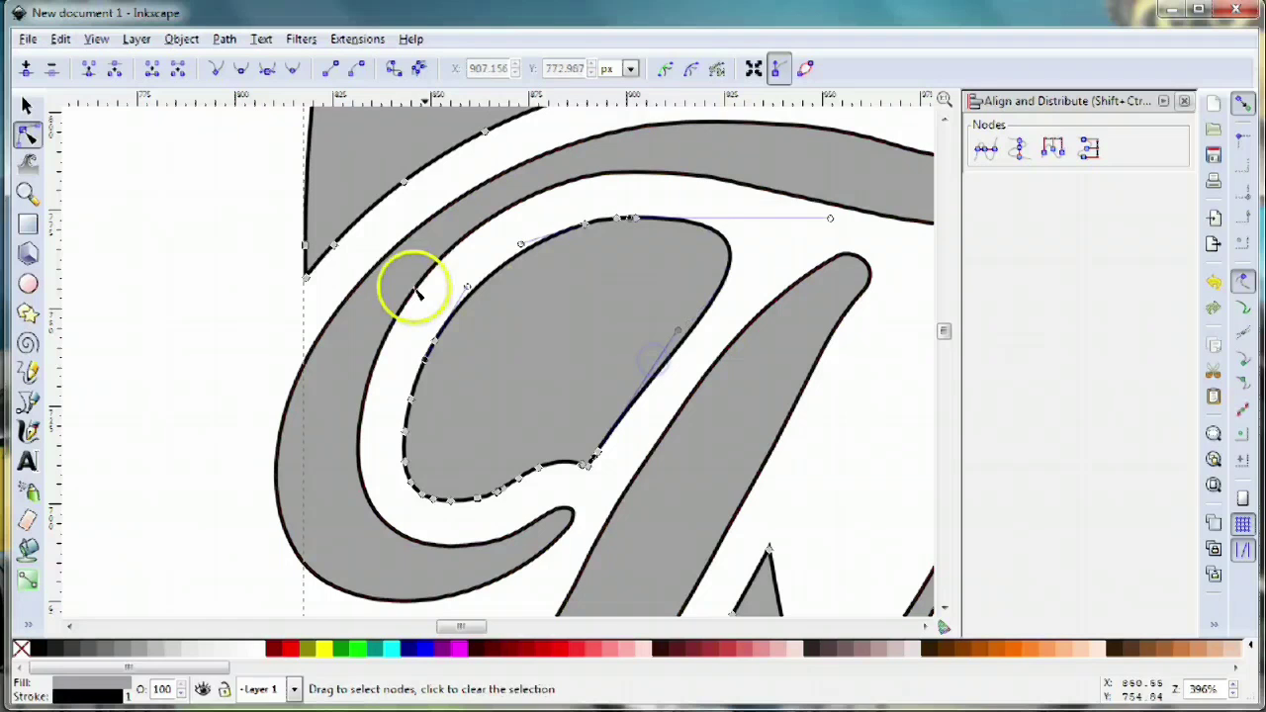
left_click_drag(424, 240, 702, 565)
key("Delete")
left_click(432, 419)
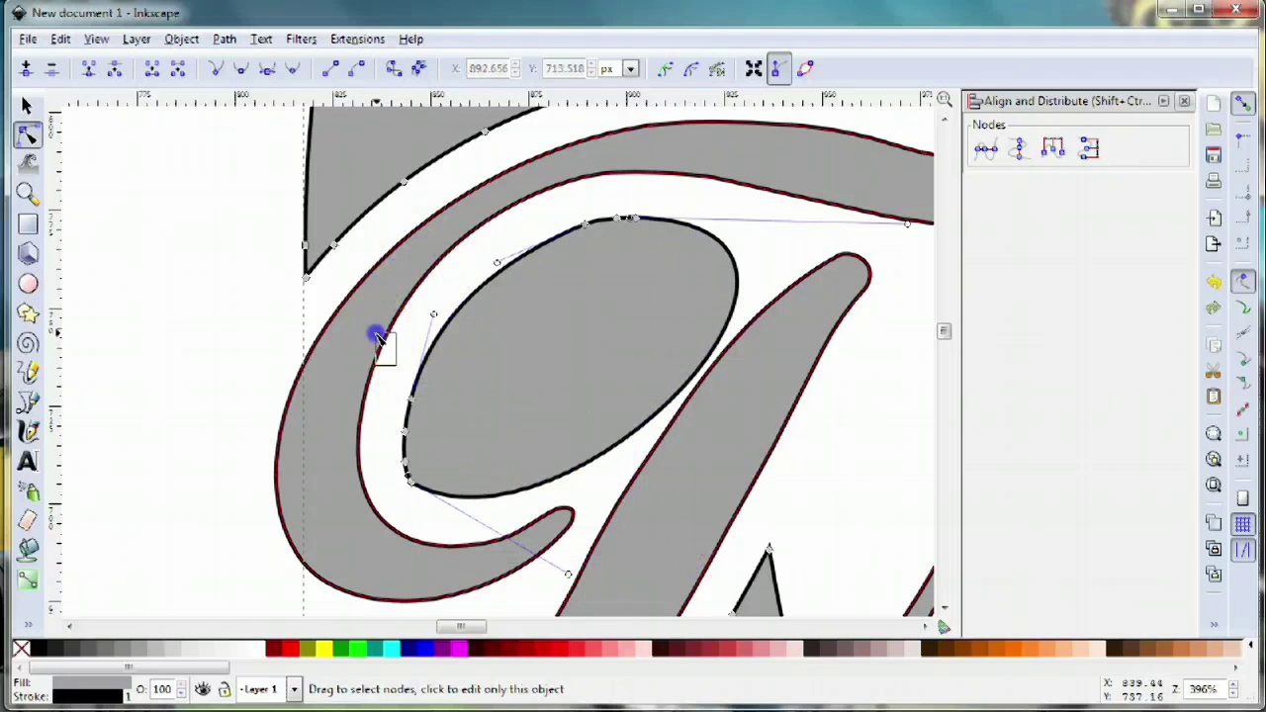
left_click(550, 212)
left_click(692, 282)
key("Delete")
Inspect the small triangle island, pan along the lettering, and return to the Selector tool
left_click(685, 491)
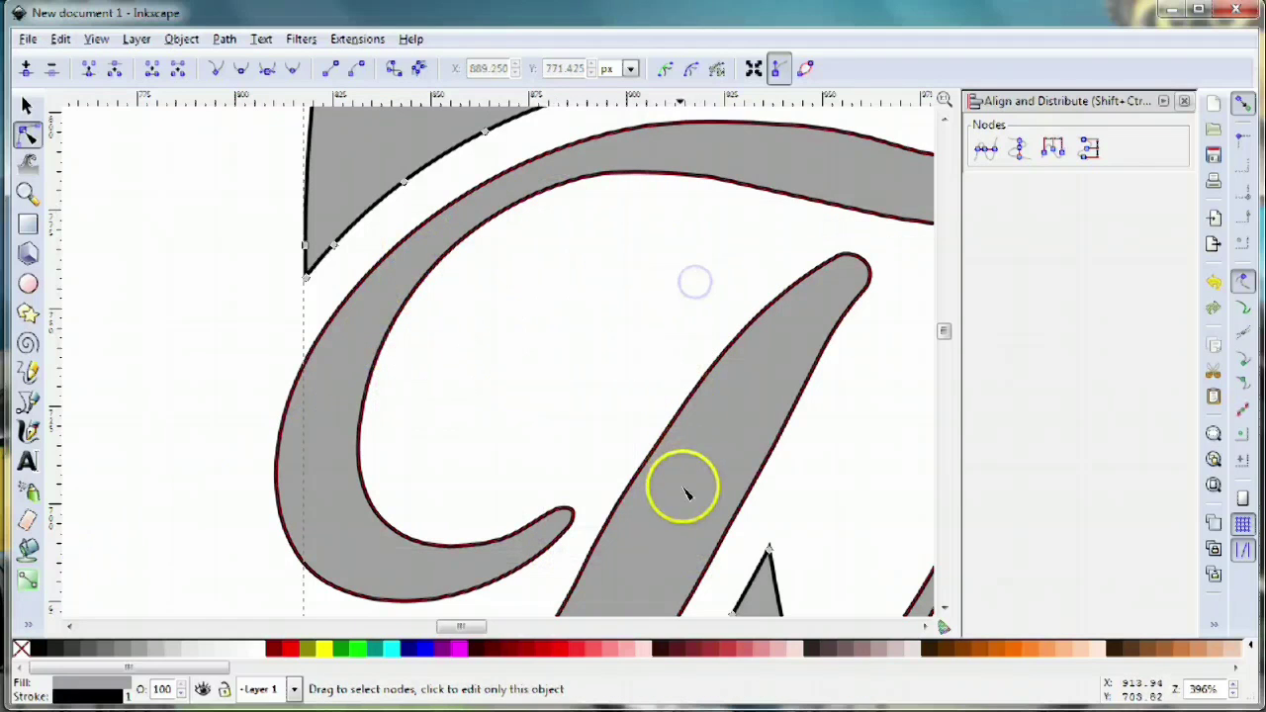
scroll(686, 494, "down", 3)
scroll(658, 339, "down", 6)
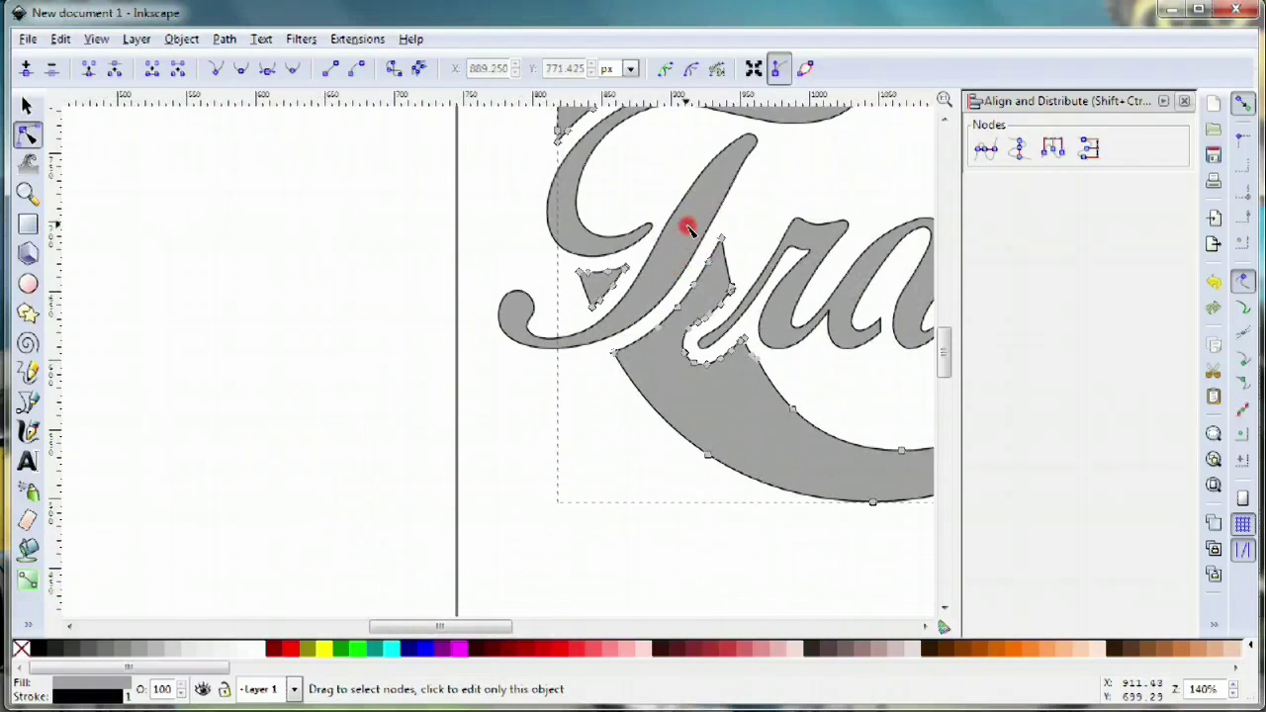
left_click_drag(557, 263, 627, 322)
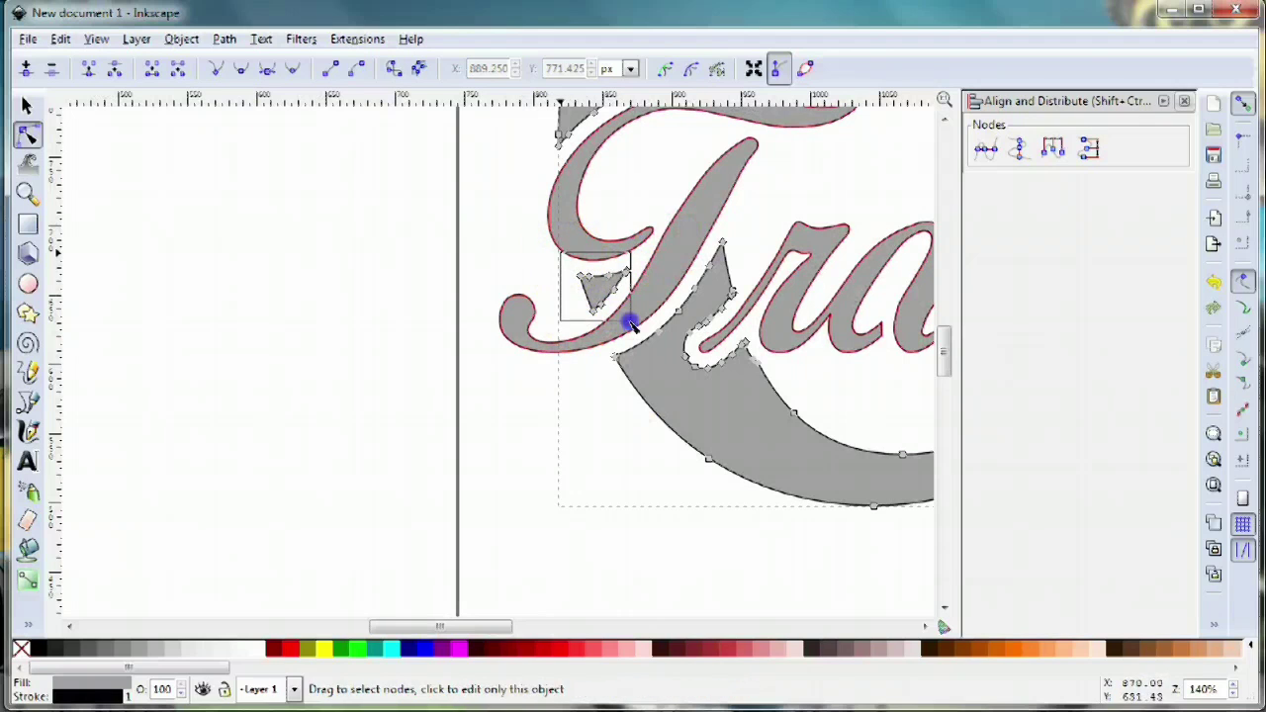
left_click(656, 376)
scroll(722, 366, "down", 3)
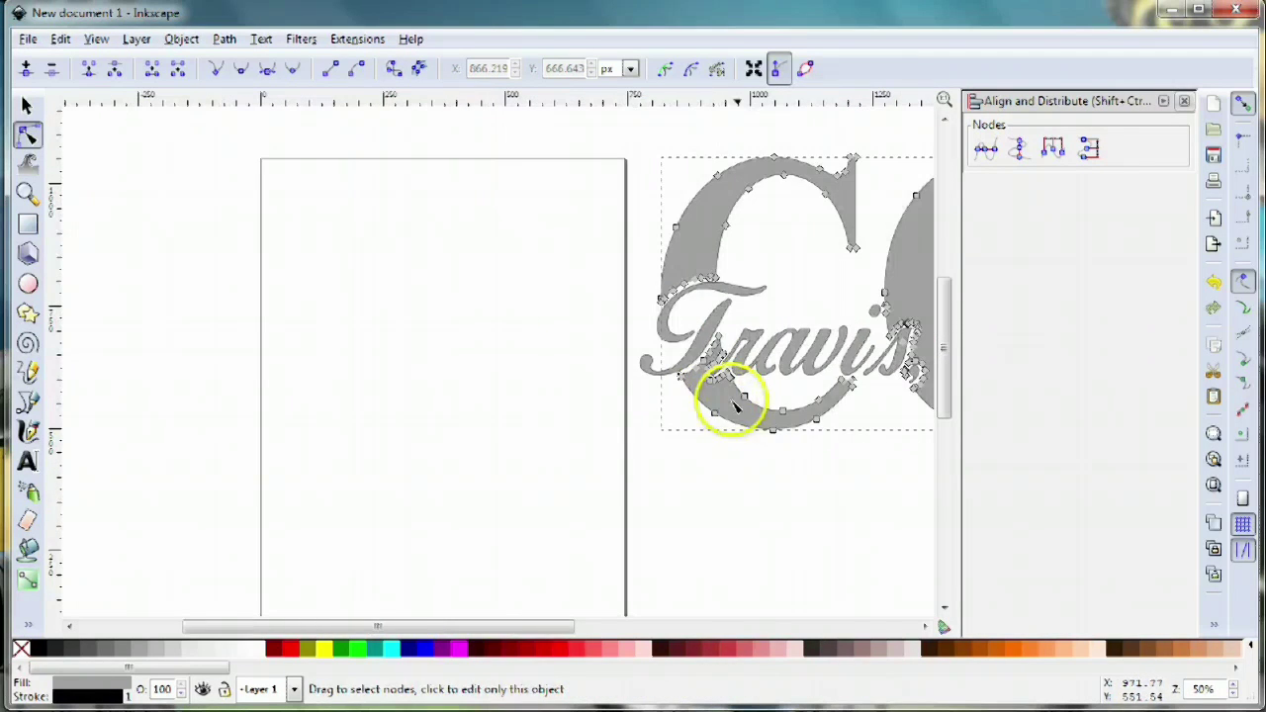
left_click_drag(819, 389, 353, 415)
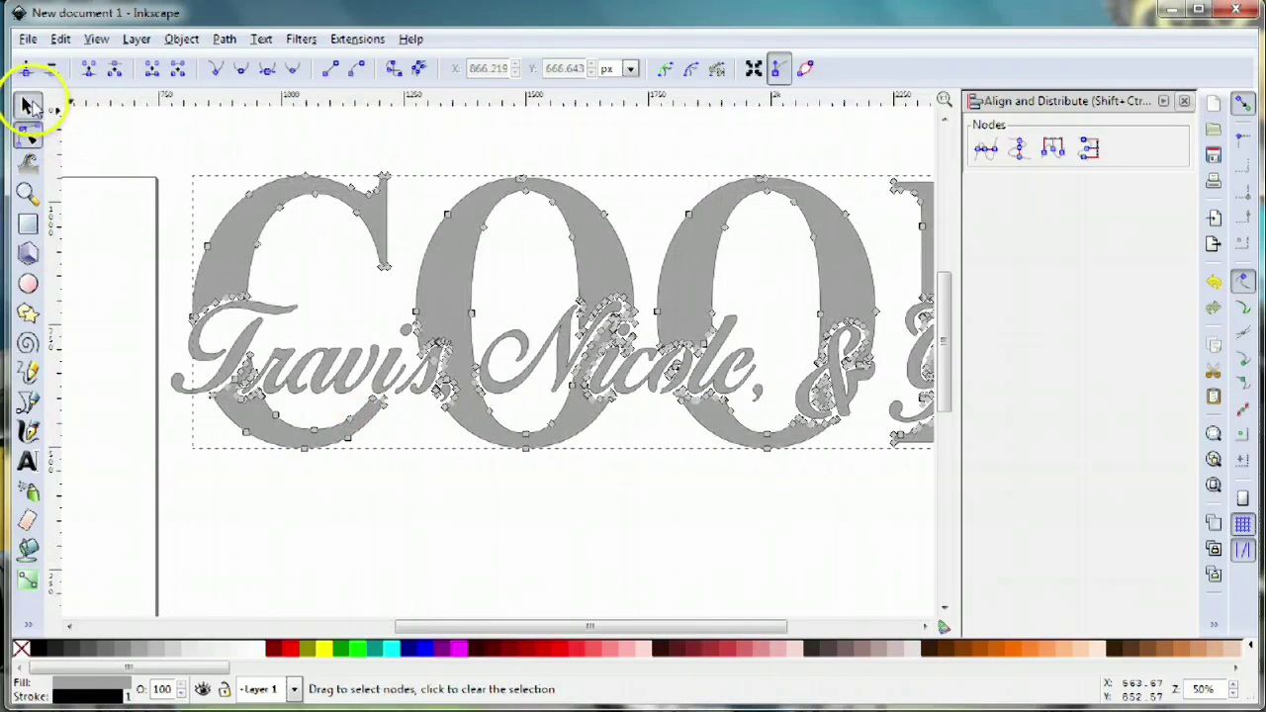
left_click(27, 105)
Edit the lettering path's nodes and delete the small island inside the G's upper loop
left_click(625, 564)
scroll(686, 532, "down", 1)
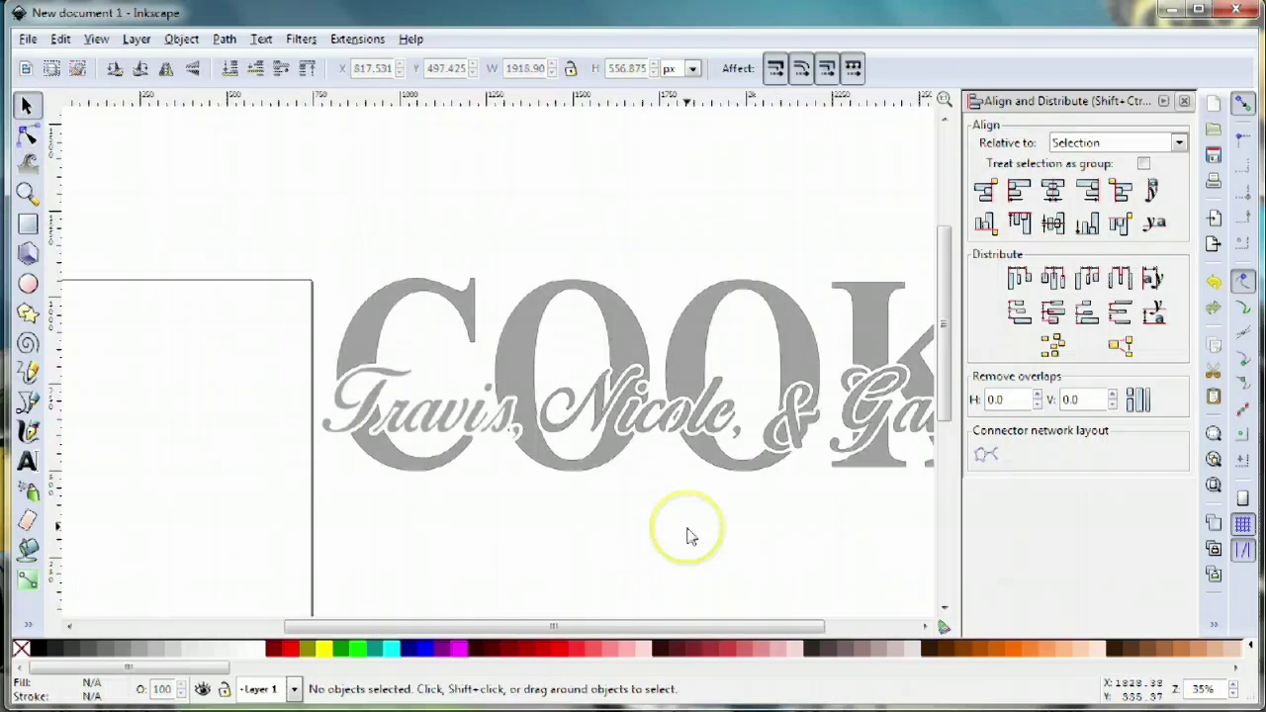
left_click_drag(689, 534, 557, 524)
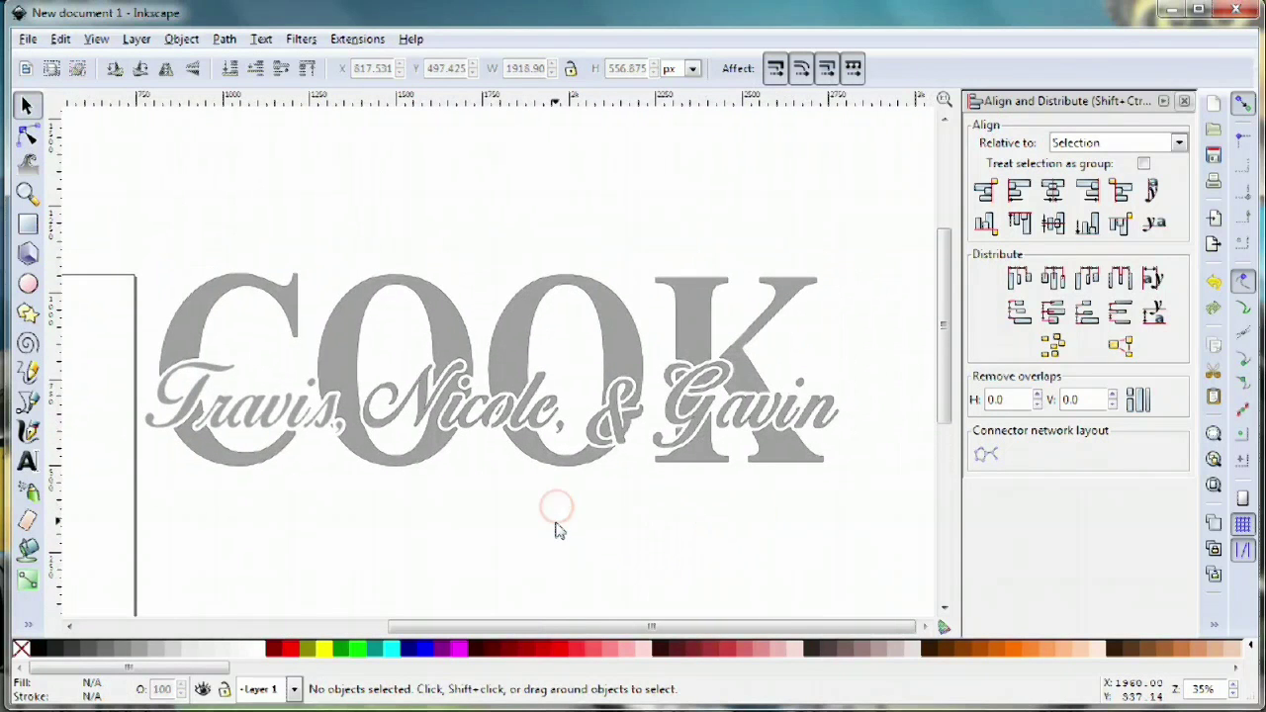
scroll(699, 404, "up", 2)
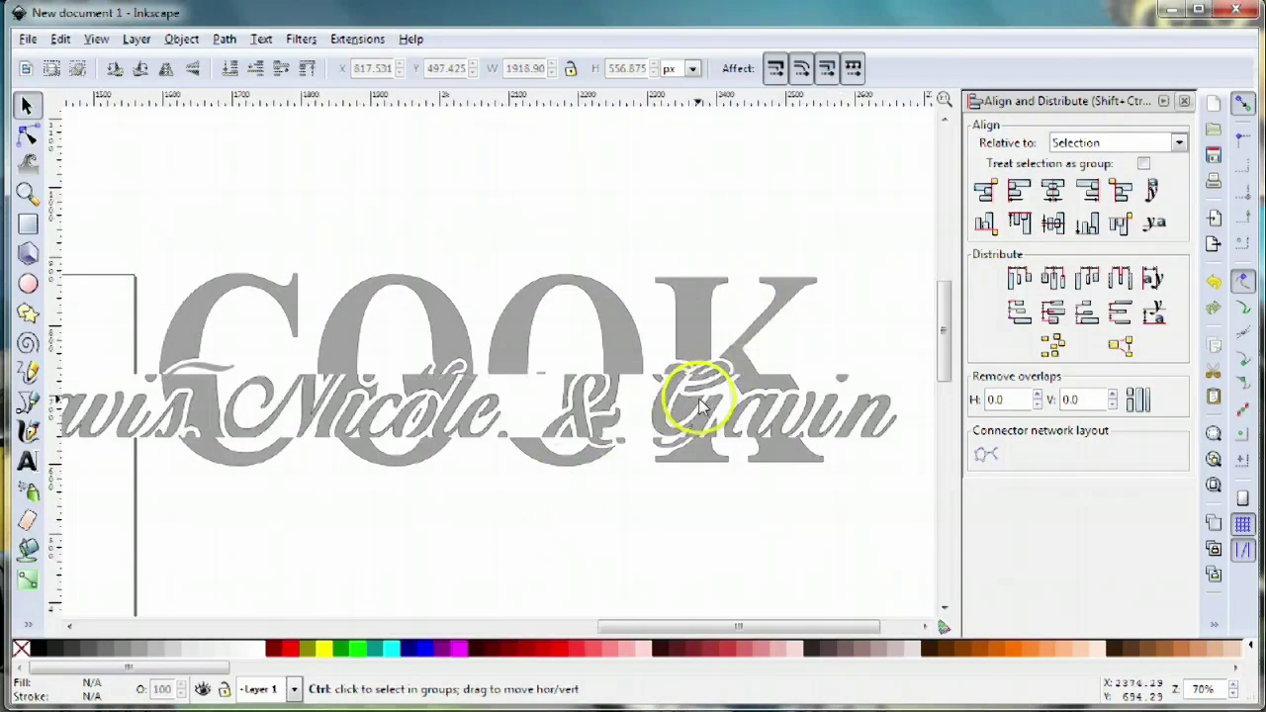
scroll(699, 403, "up", 3)
left_click(692, 212)
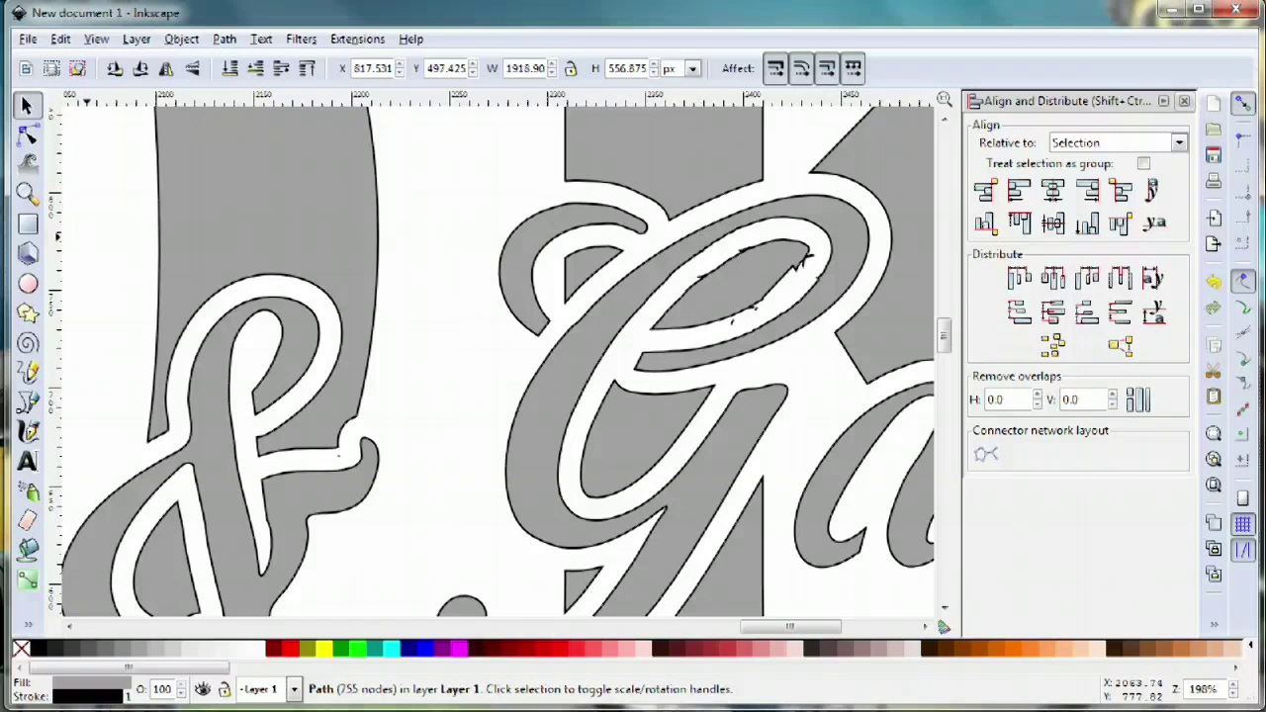
left_click(27, 133)
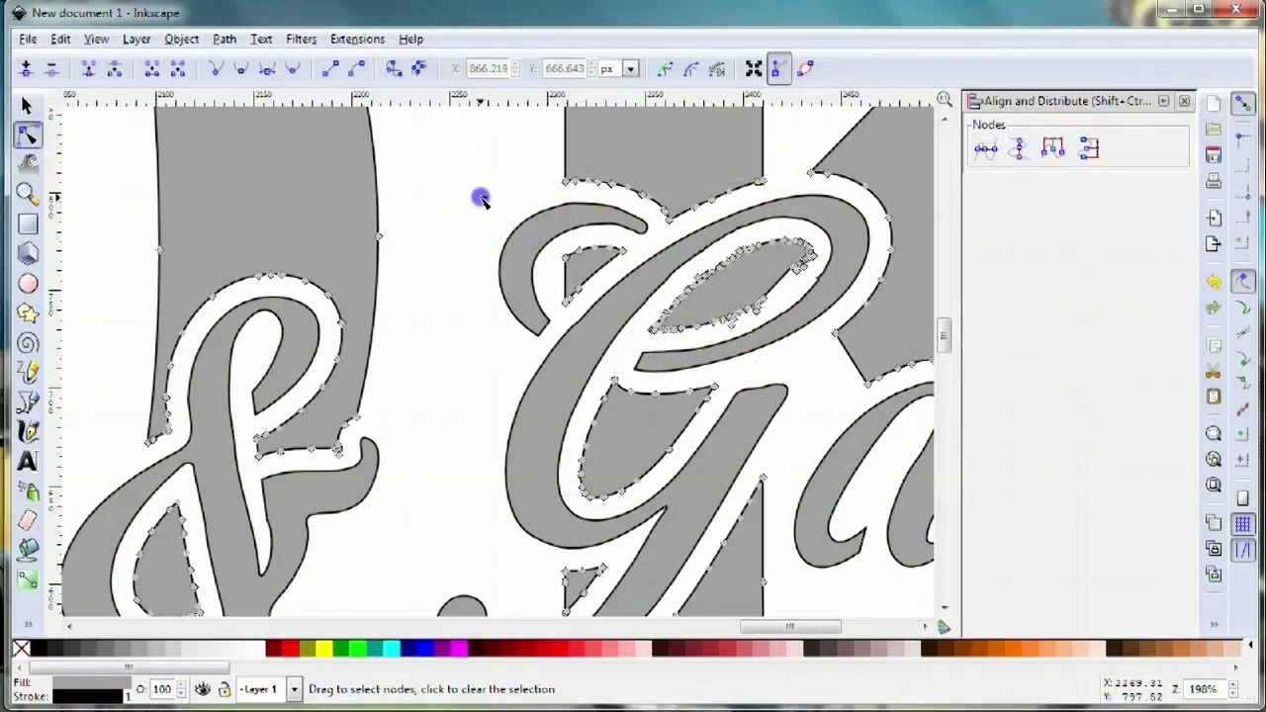
left_click_drag(479, 198, 629, 348)
key("Delete")
Remove the thin lens-shaped island remaining in the G's upper loop
left_click(712, 282)
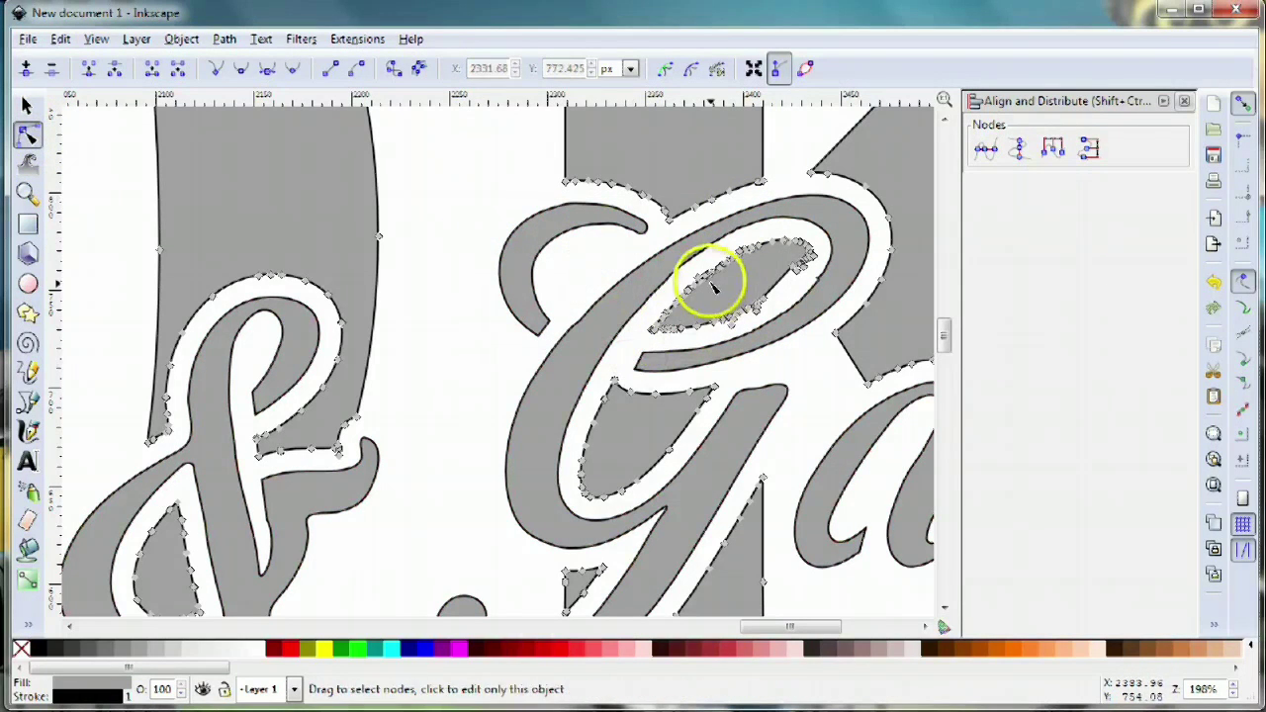
left_click_drag(608, 254, 870, 339)
left_click(637, 260)
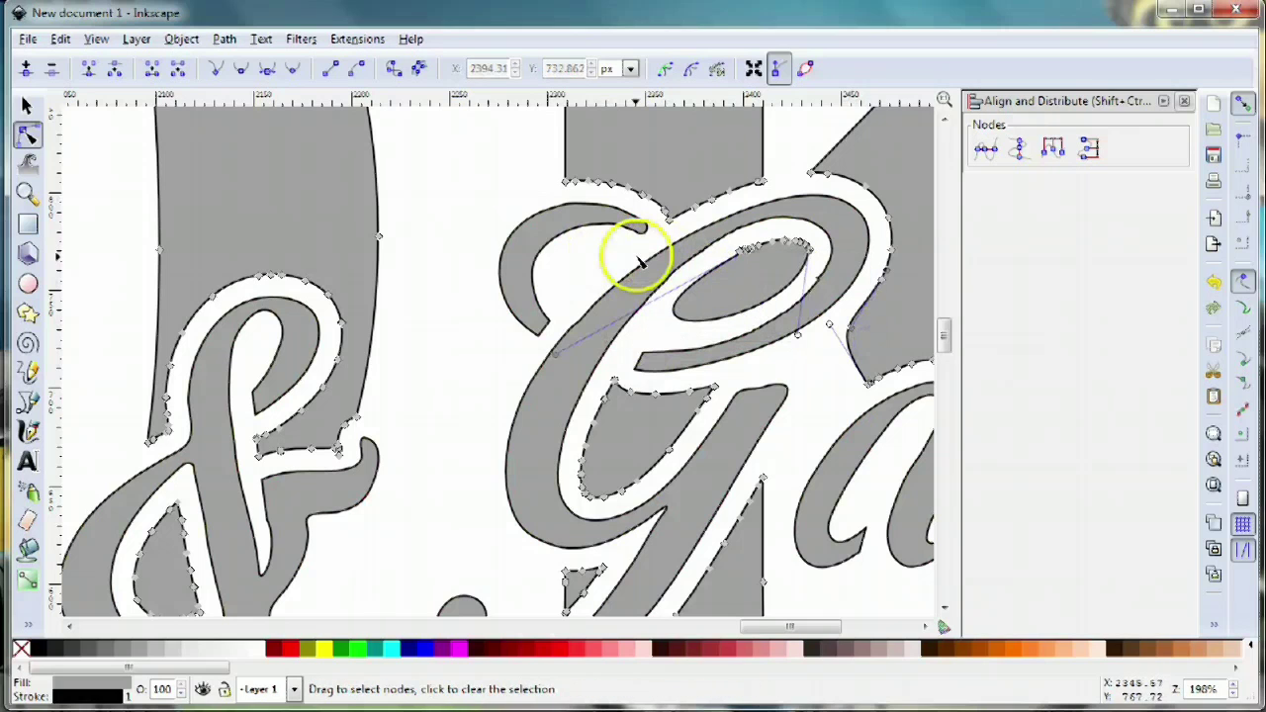
left_click_drag(706, 246, 847, 288)
left_click(670, 418)
left_click(765, 267)
left_click_drag(721, 240, 856, 285)
key("Delete")
Delete the island in the G's lower loop and the leftover piece beneath the G
left_click_drag(543, 350, 721, 519)
key("Delete")
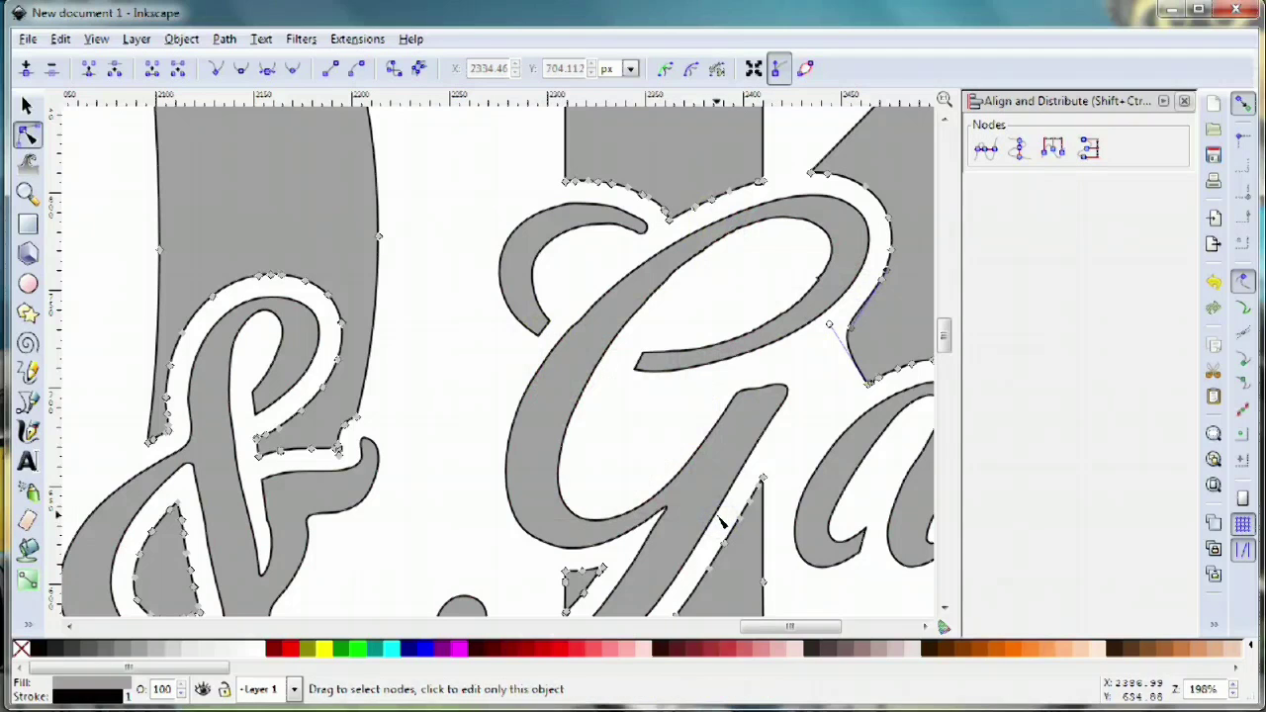
scroll(614, 508, "down", 3)
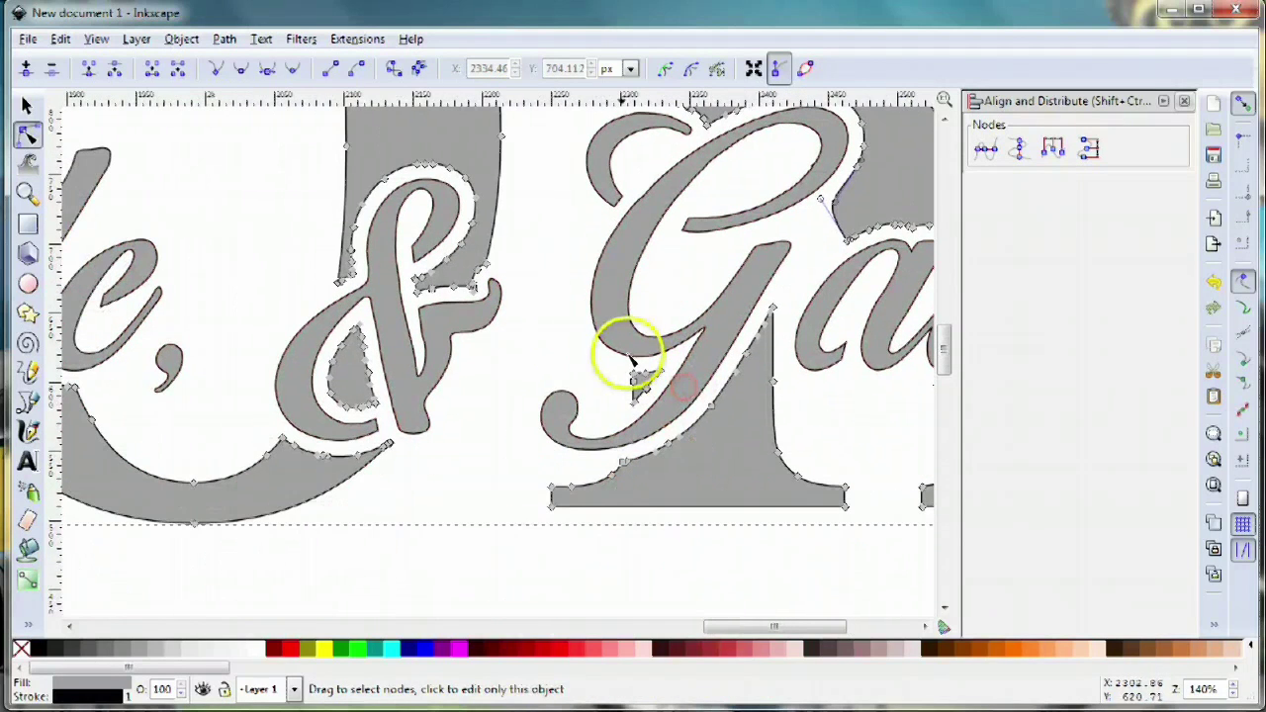
left_click_drag(629, 358, 689, 424)
key("Delete")
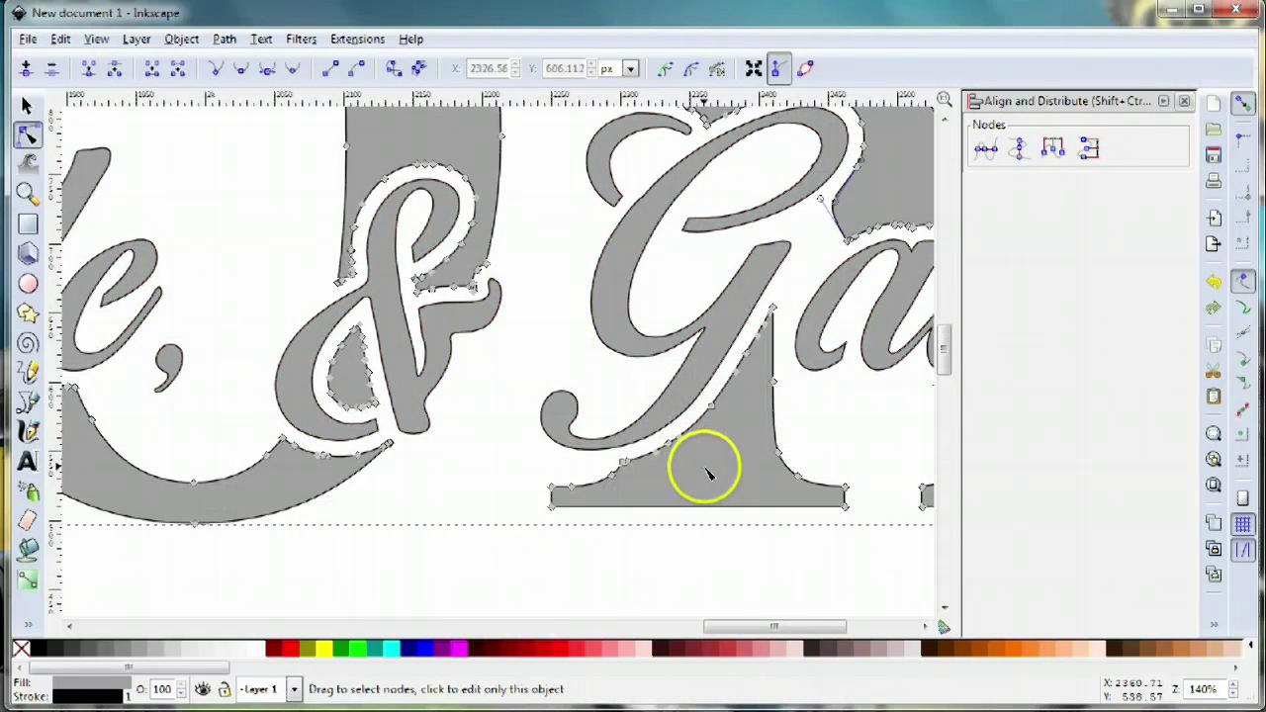
scroll(704, 472, "down", 3)
left_click(703, 549)
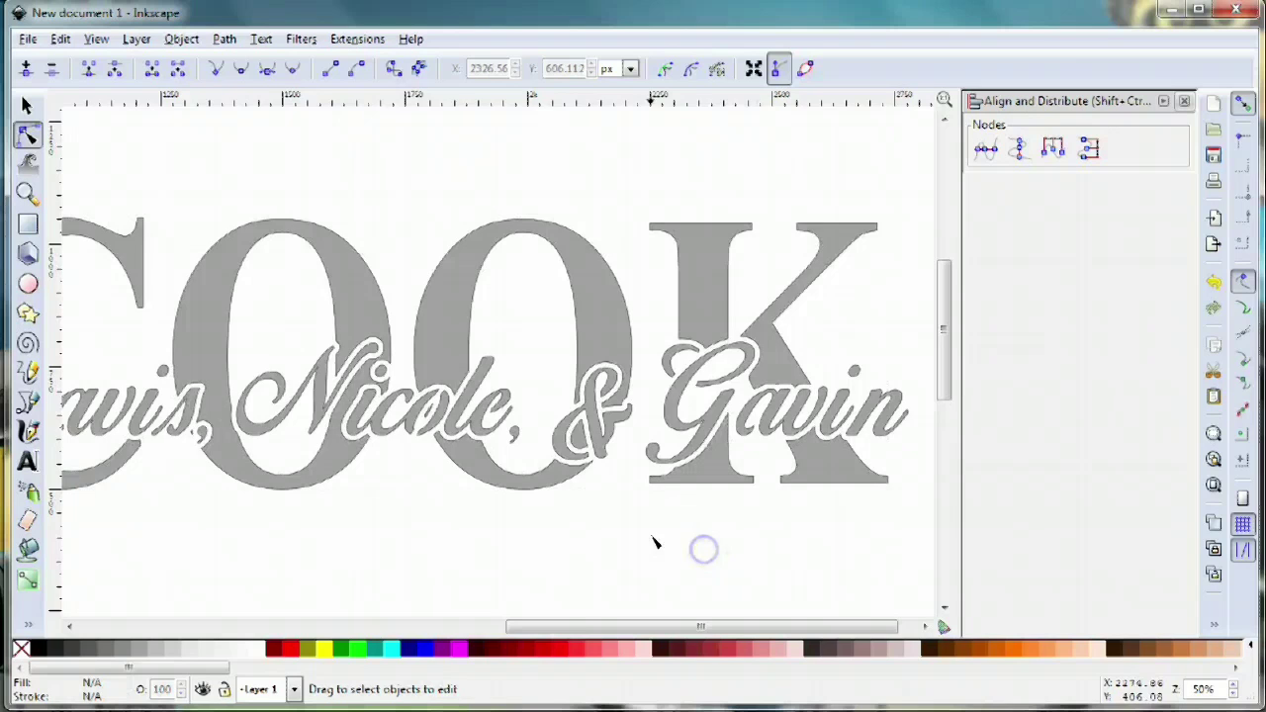
scroll(593, 534, "down", 2)
scroll(672, 429, "up", 2)
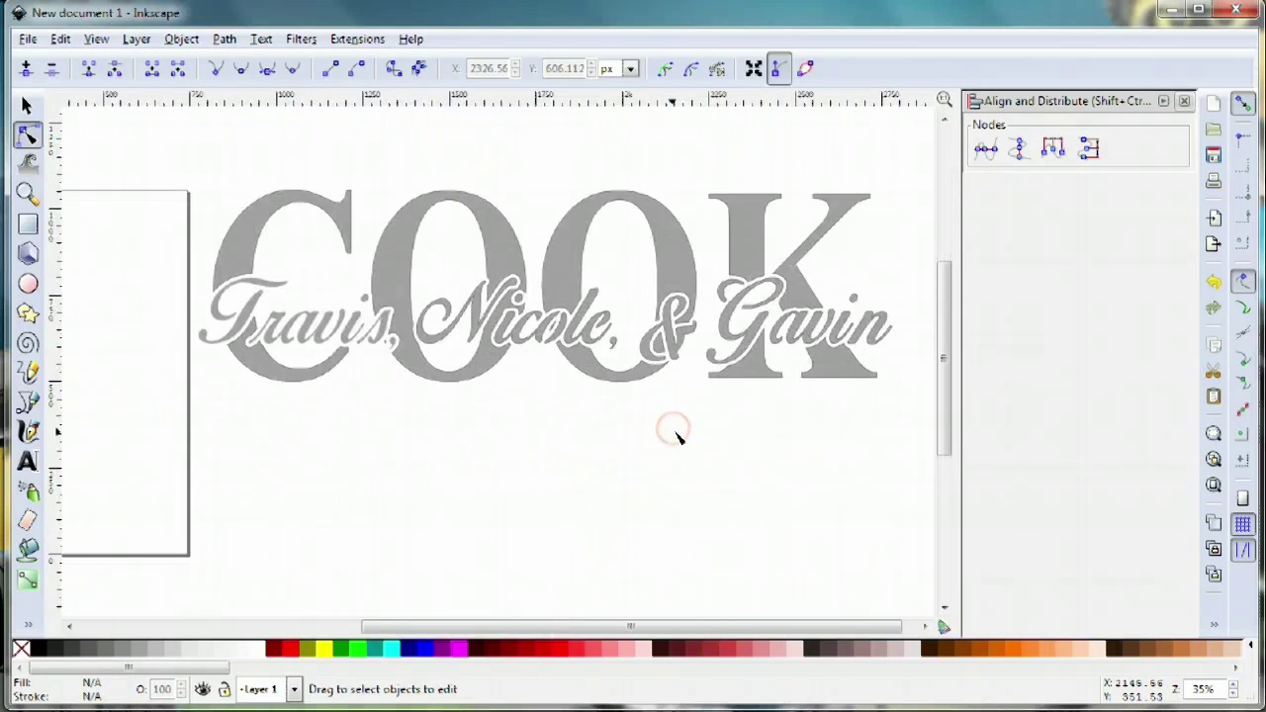
scroll(607, 523, "up", 1)
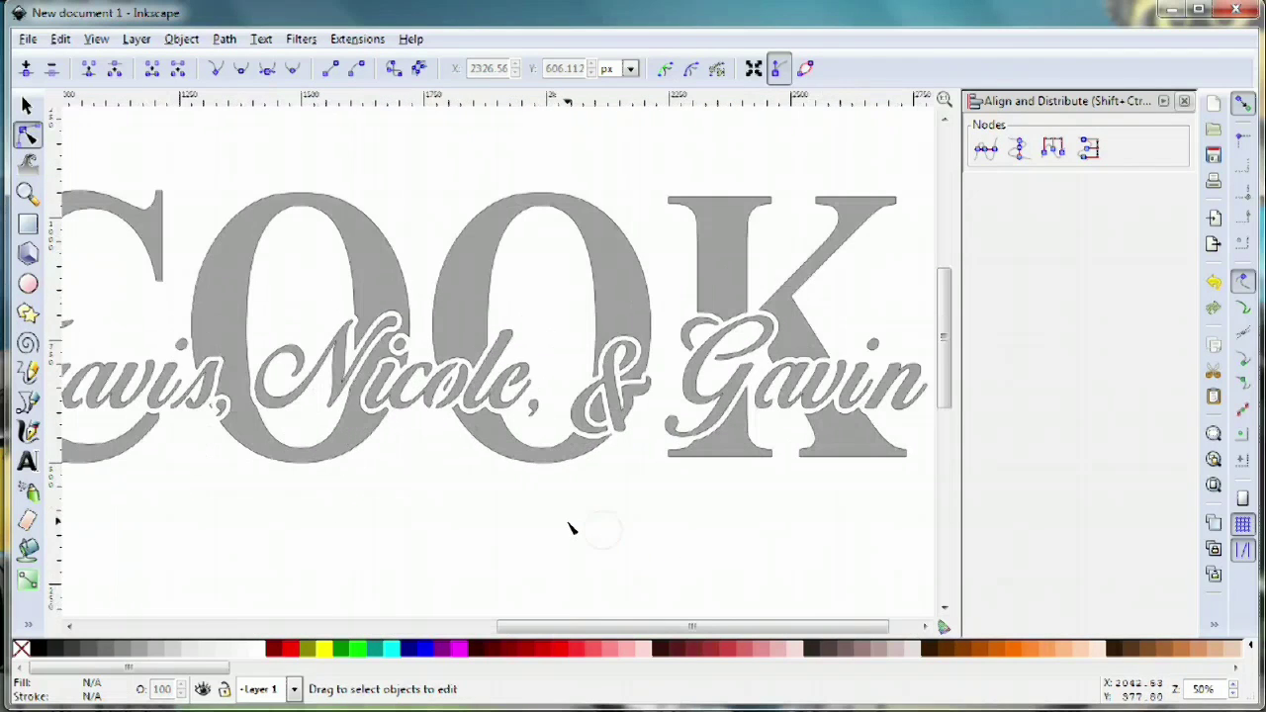
scroll(572, 526, "down", 1)
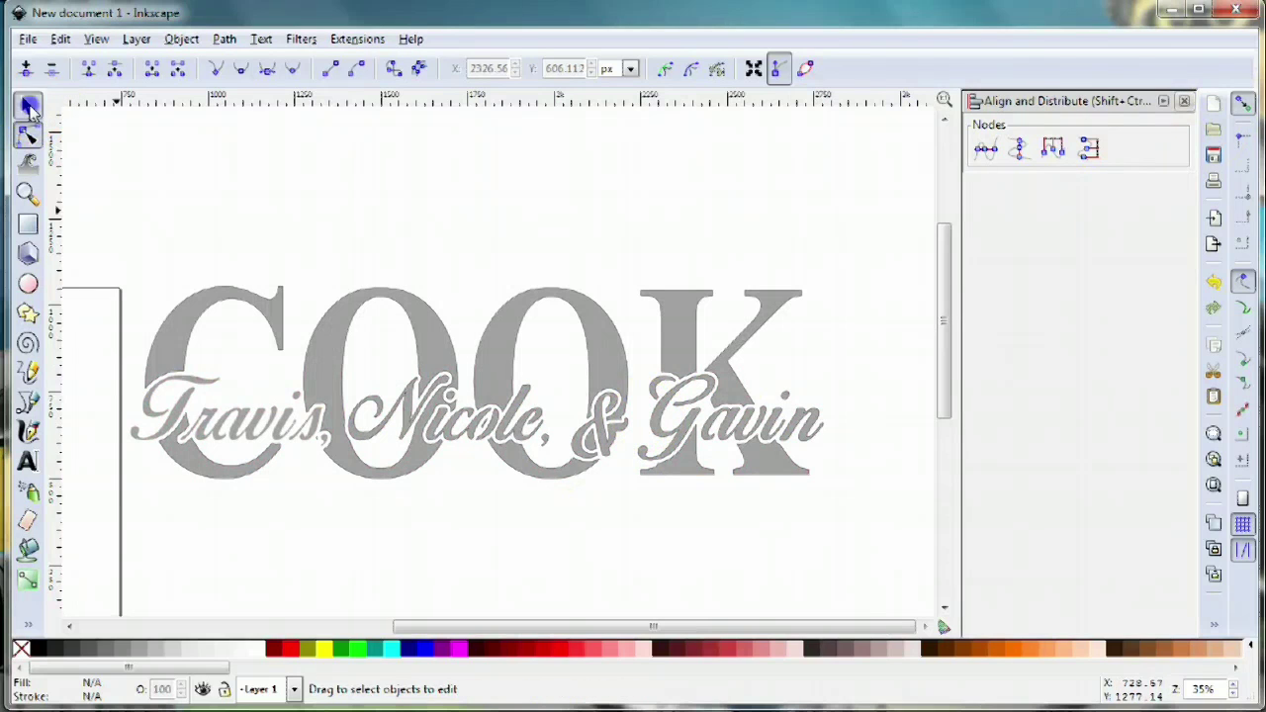
left_click(28, 107)
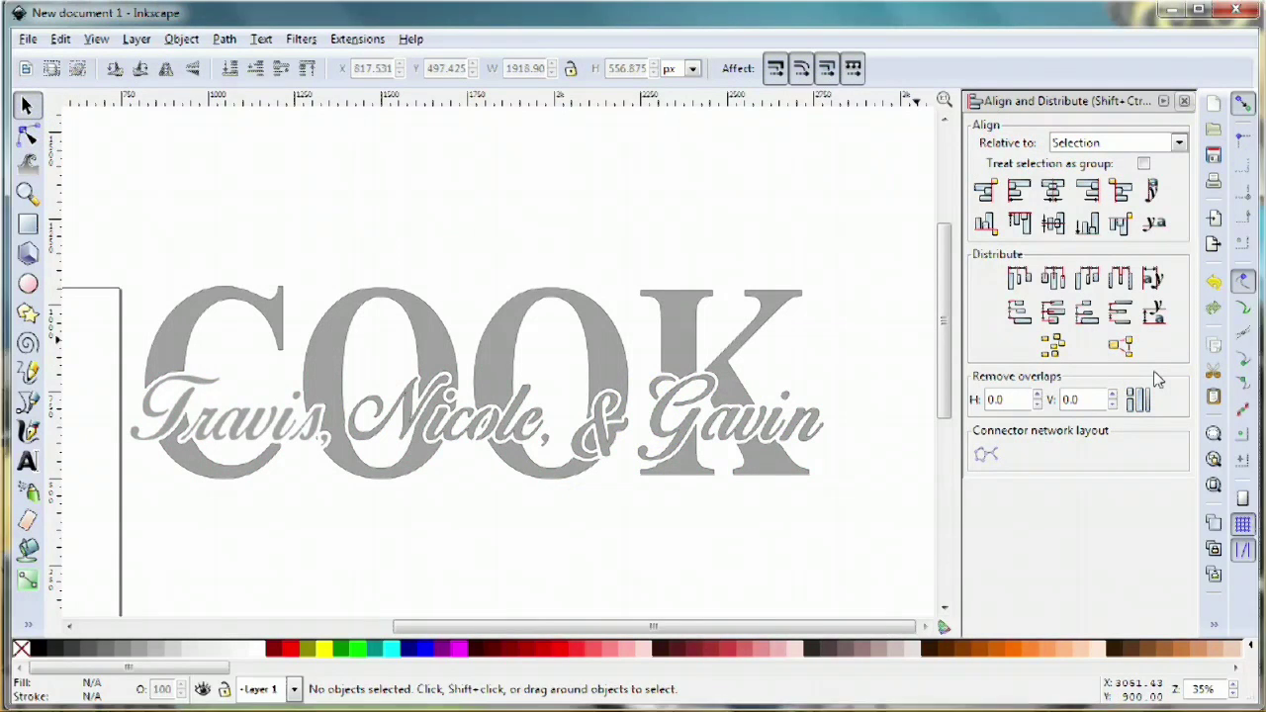